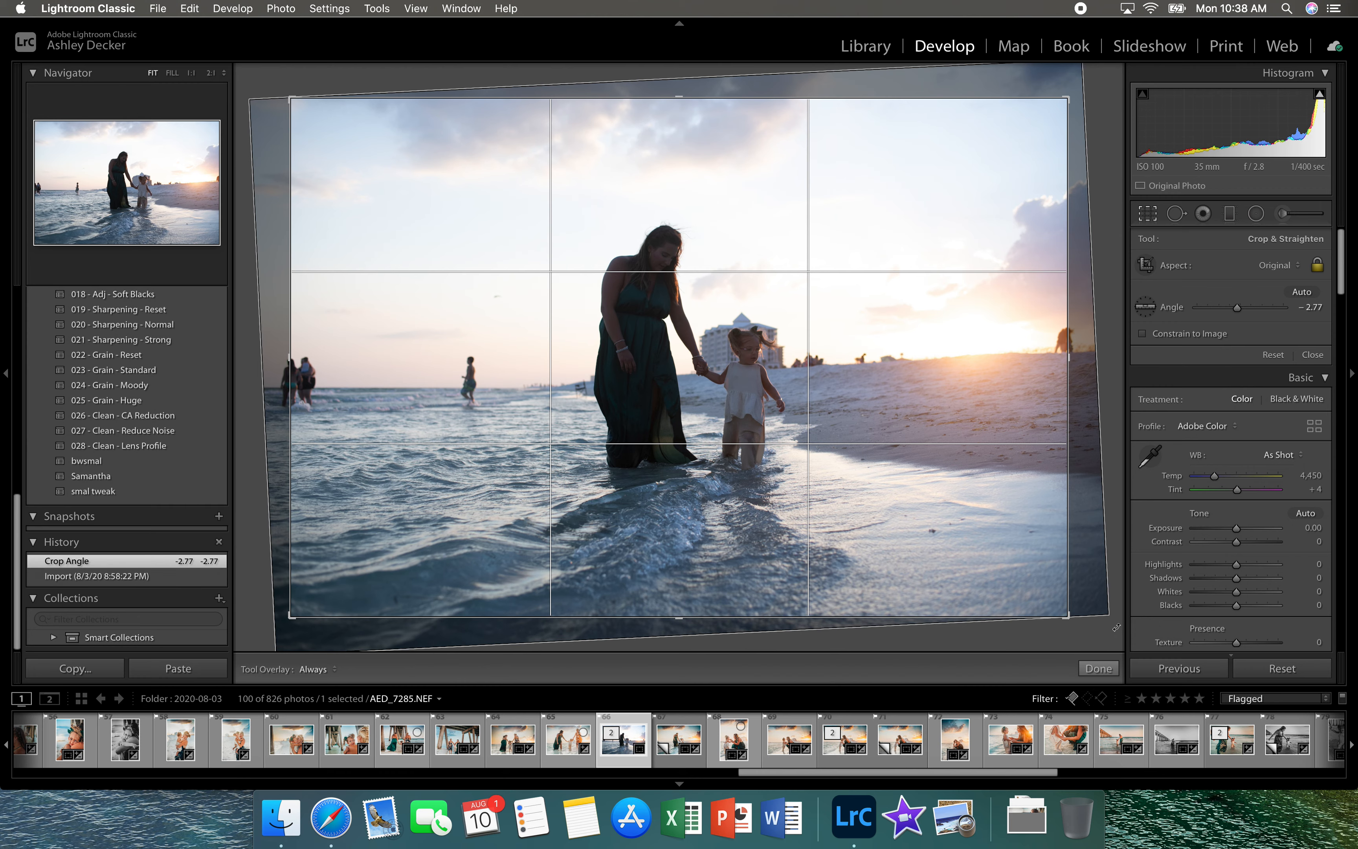
Shift the photo sideways inside the crop frame so the mother and child move toward the left, and commit the crop
{"action": "left_click_drag", "start_coordinate": [1000, 582], "coordinate": [965, 581]}
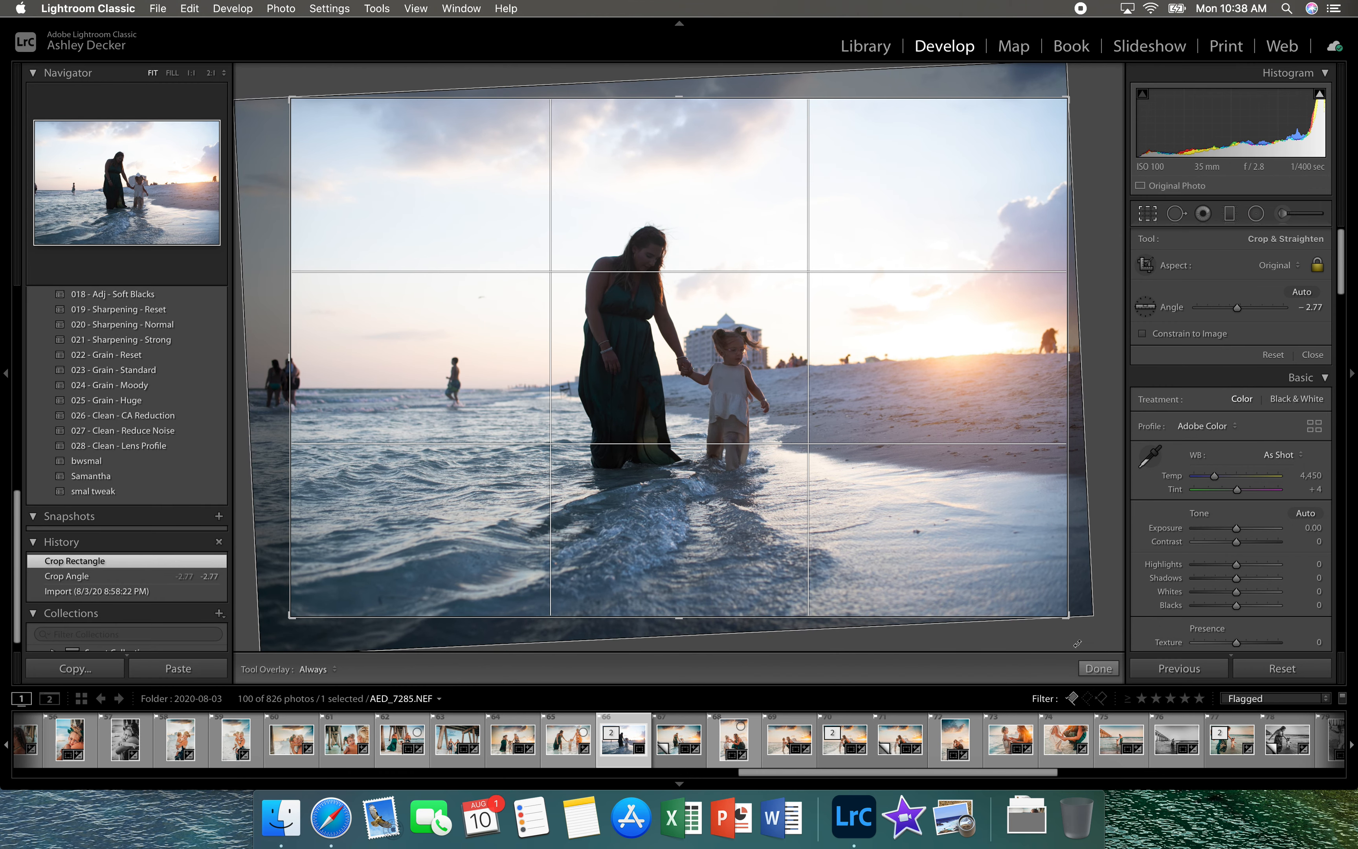
{"action": "left_click", "coordinate": [1098, 668]}
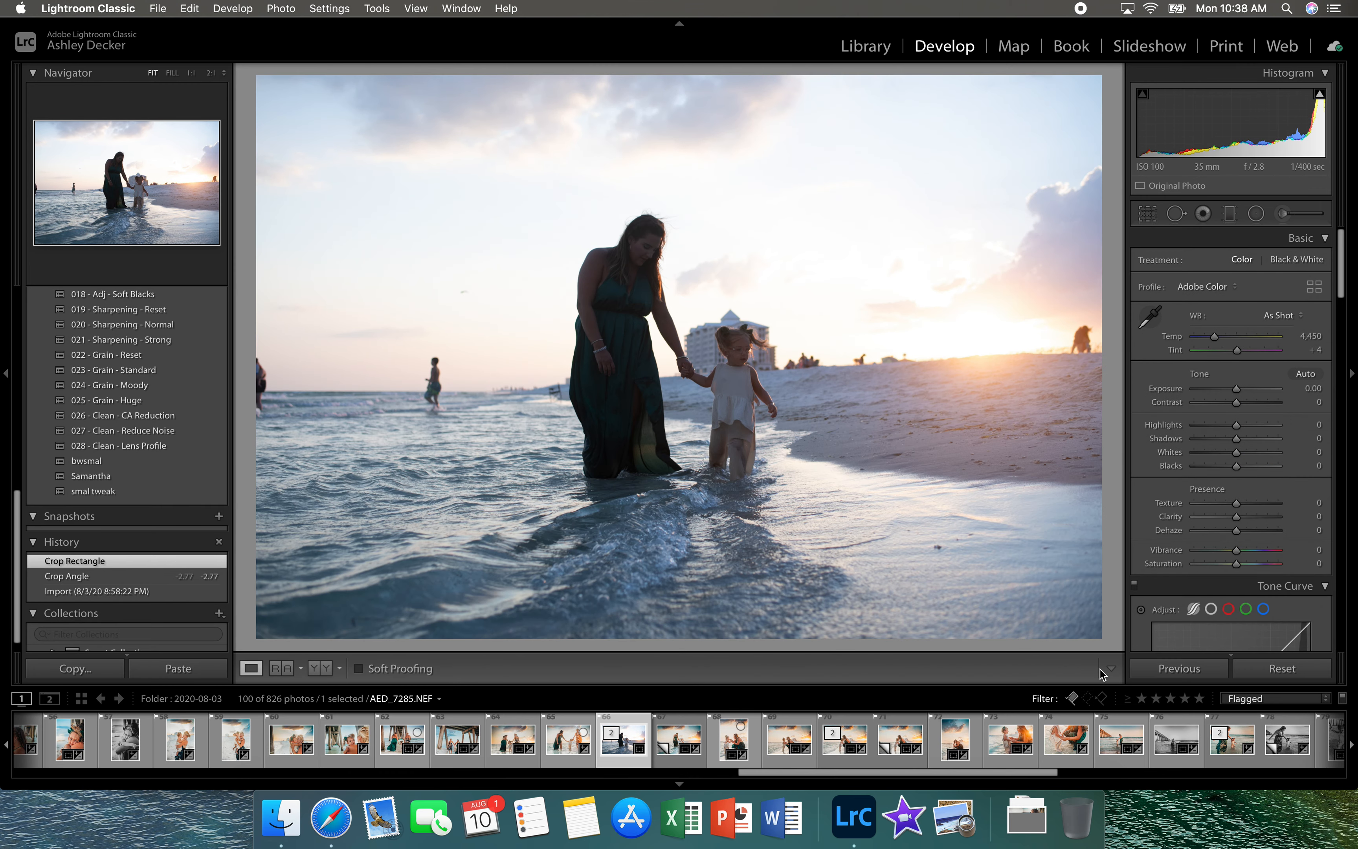
Apply the user preset "004 - C - SMAL Vol. 2 - 04" to the beach photo
{"action": "scroll", "coordinate": [193, 439], "scroll_direction": "up", "scroll_amount": 1}
{"action": "scroll", "coordinate": [193, 438], "scroll_direction": "up", "scroll_amount": 15}
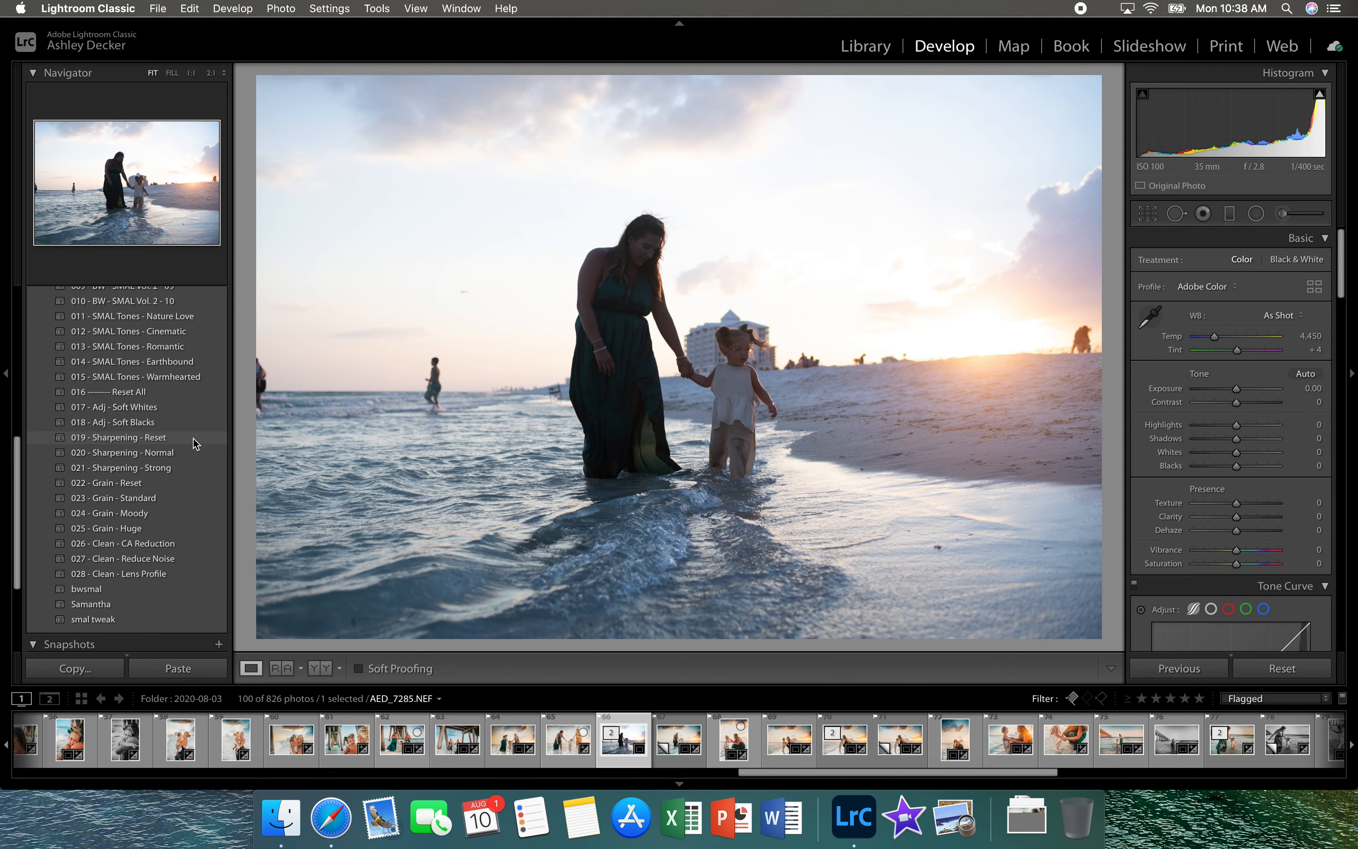
{"action": "scroll", "coordinate": [193, 438], "scroll_direction": "down", "scroll_amount": 10}
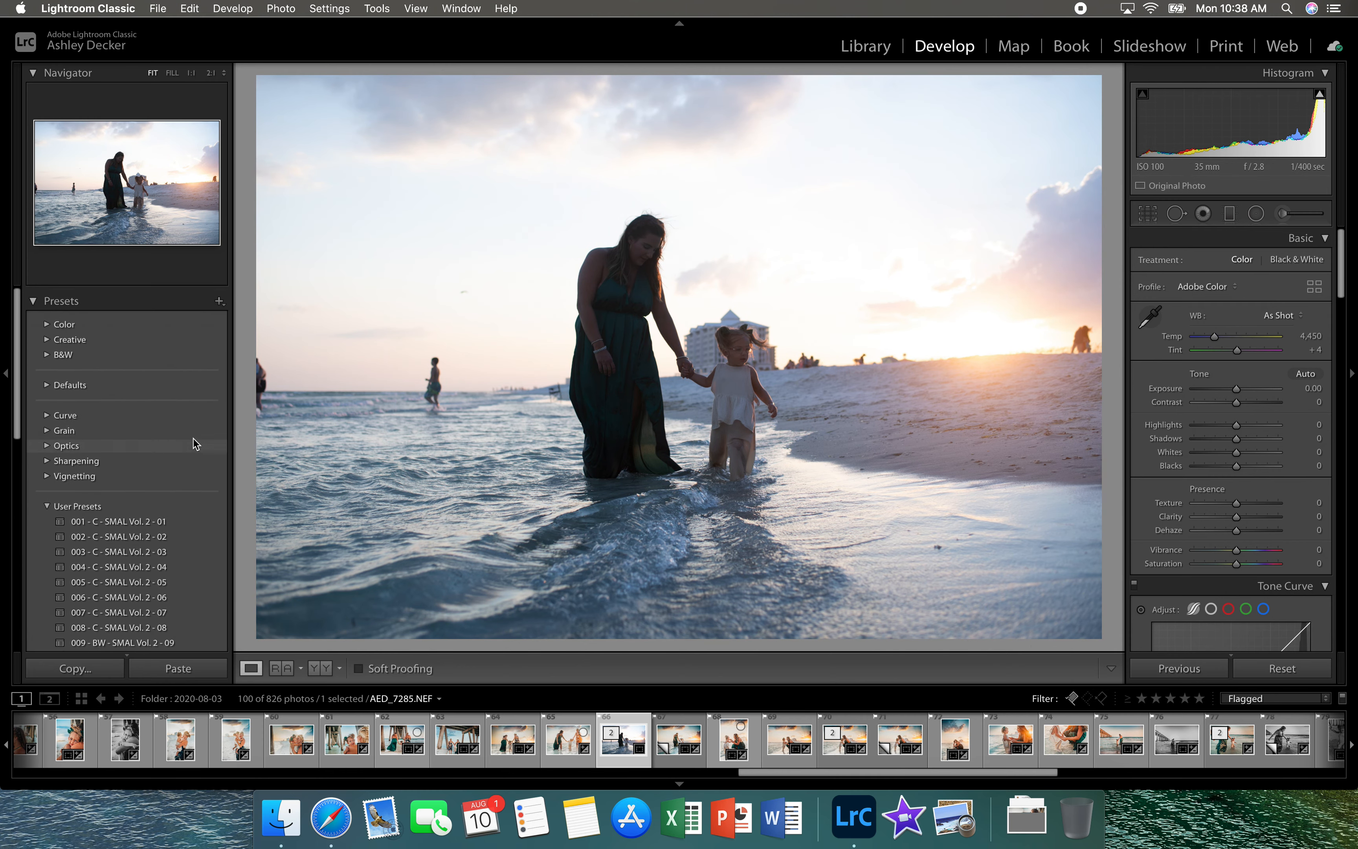
{"action": "left_click", "coordinate": [116, 456]}
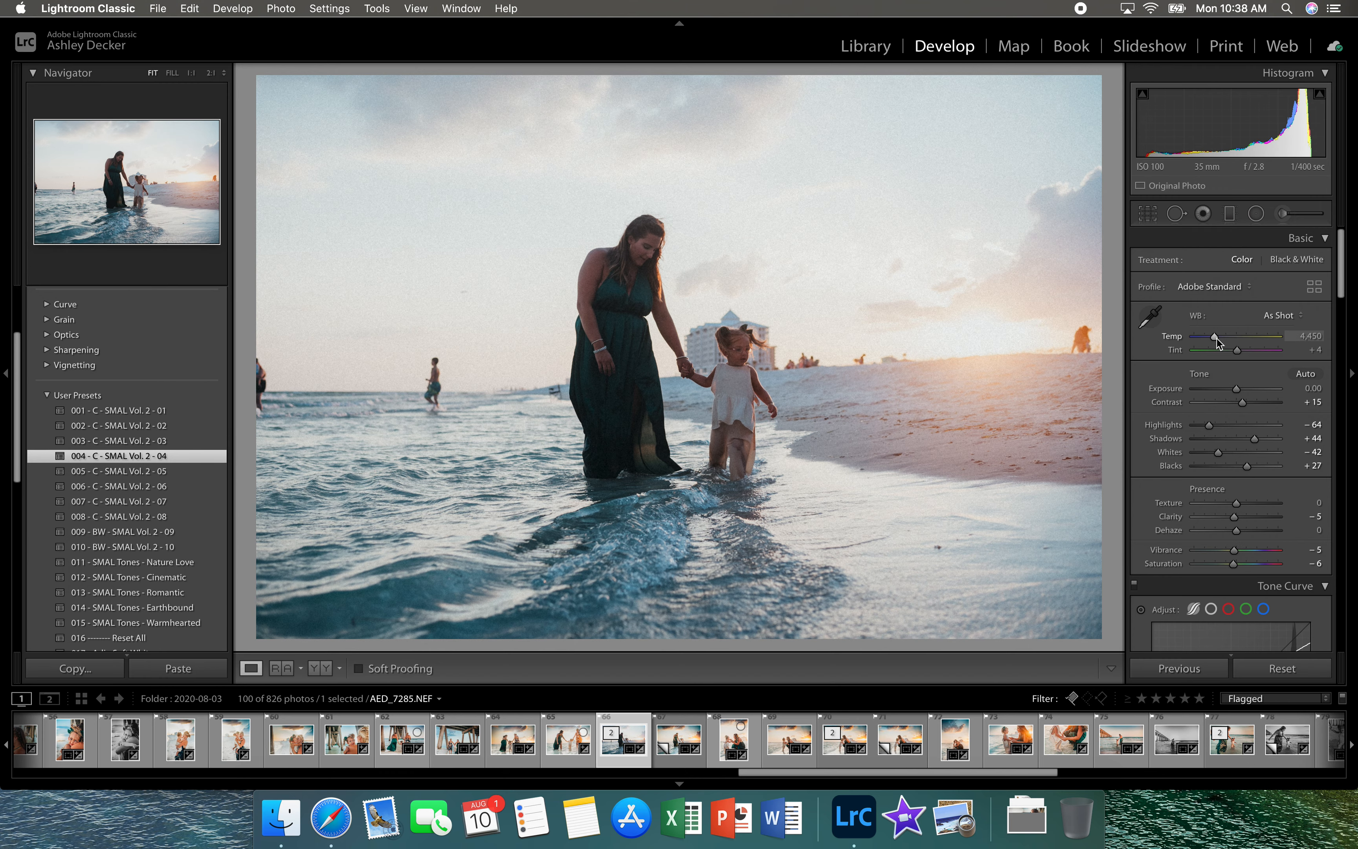
Adjust the white balance to a Temp of 5,332 and a Tint of −1
{"action": "left_click_drag", "start_coordinate": [1217, 338], "coordinate": [1225, 345]}
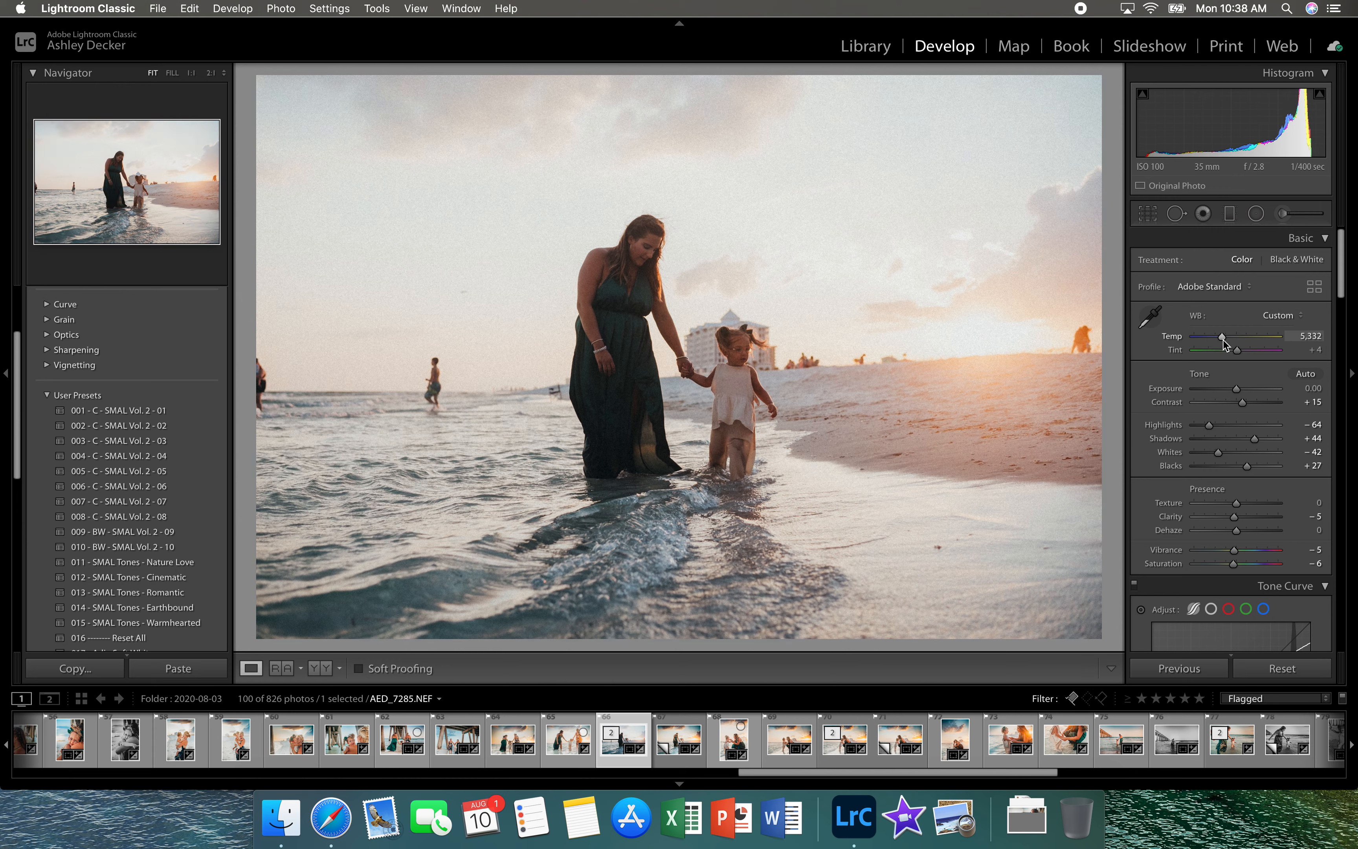
{"action": "left_click_drag", "start_coordinate": [1239, 358], "coordinate": [1238, 358]}
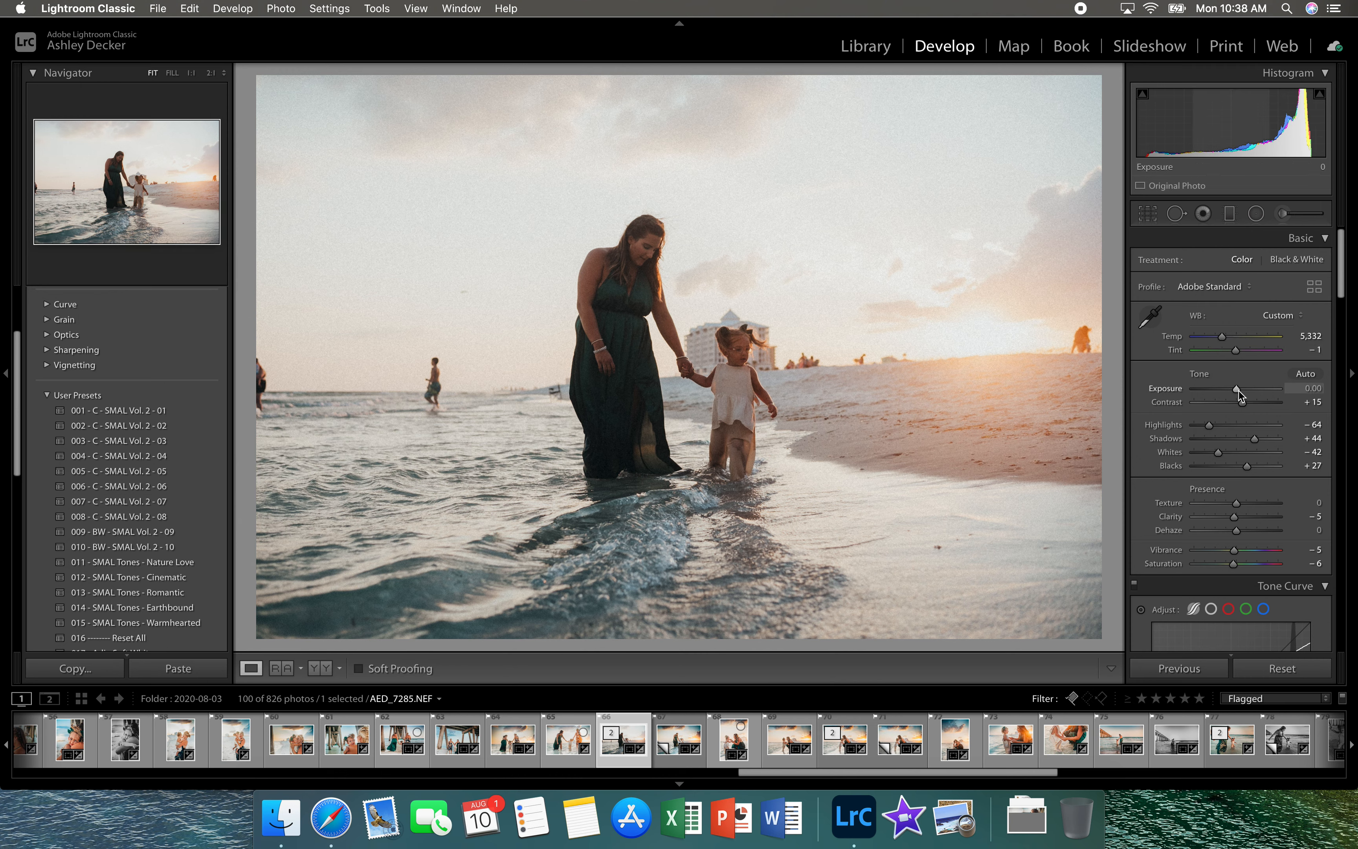
Set Texture to +98, Clarity to +7 and Vibrance to +50, keeping Saturation at −6
{"action": "scroll", "coordinate": [1238, 390], "scroll_direction": "down", "scroll_amount": 4}
{"action": "mouse_move", "coordinate": [1237, 412]}
{"action": "left_mouse_down"}
{"action": "mouse_move", "coordinate": [1281, 413]}
{"action": "mouse_move", "coordinate": [1241, 429]}
{"action": "left_mouse_up"}
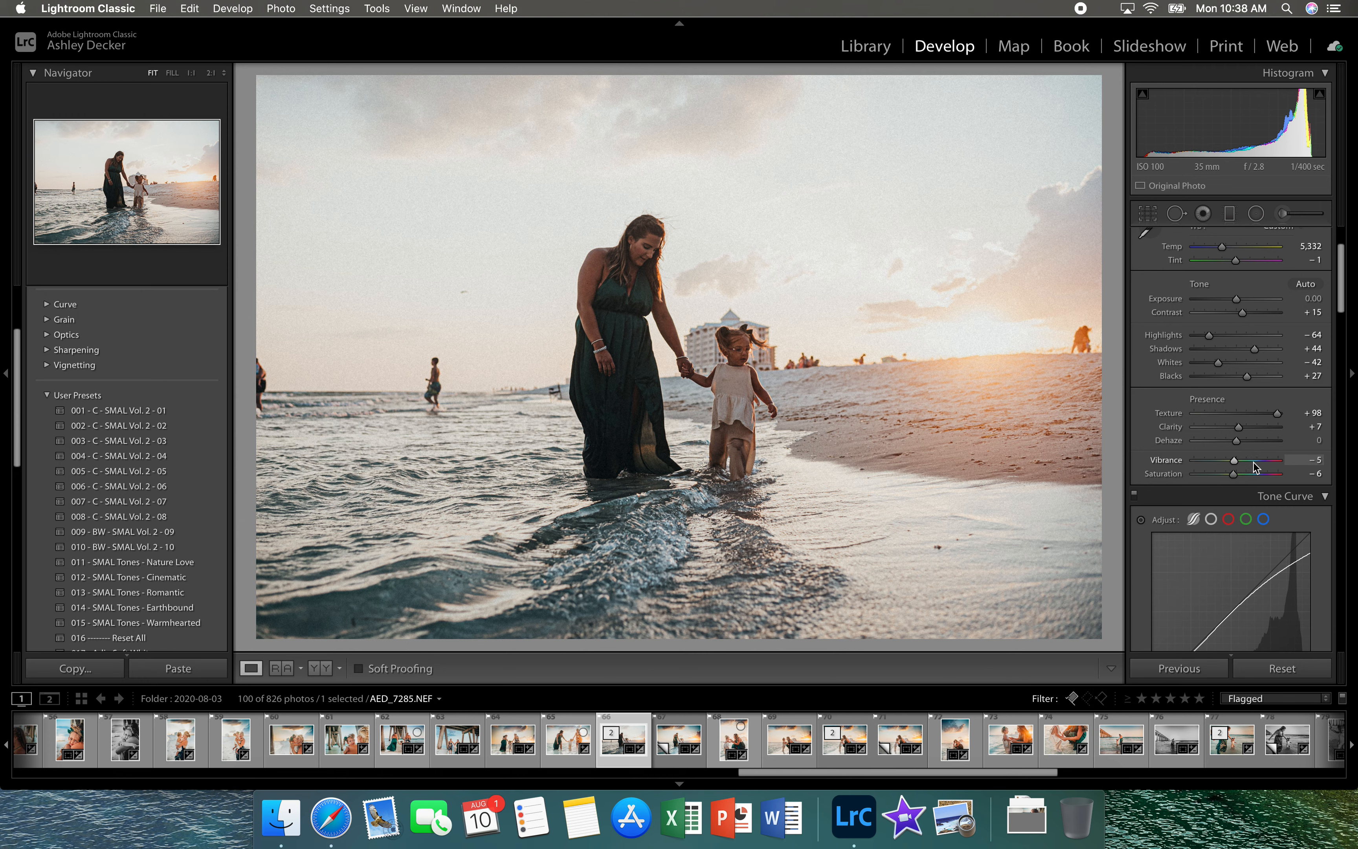
{"action": "left_click_drag", "start_coordinate": [1258, 460], "coordinate": [1257, 460]}
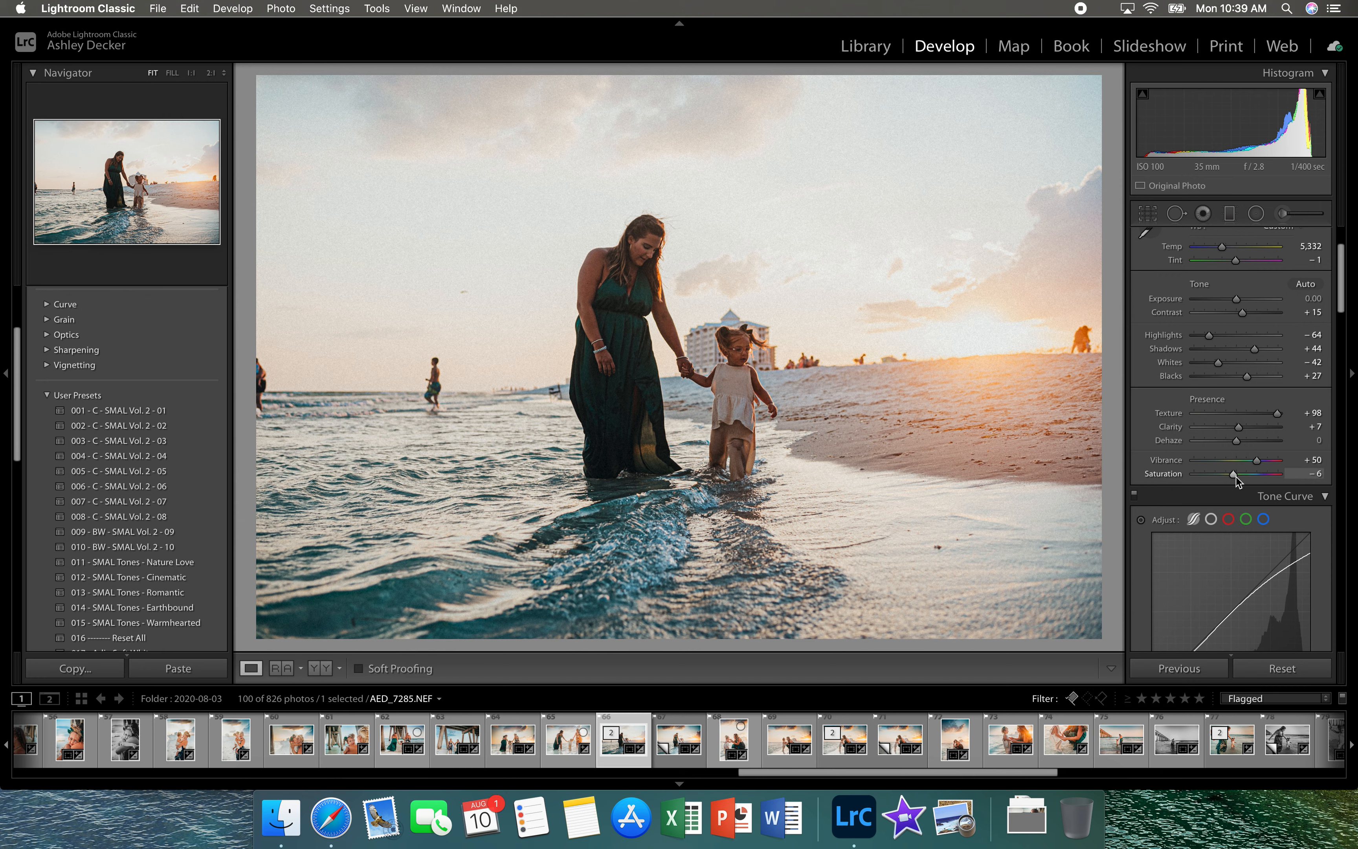
{"action": "left_click_drag", "start_coordinate": [1237, 477], "coordinate": [1236, 477]}
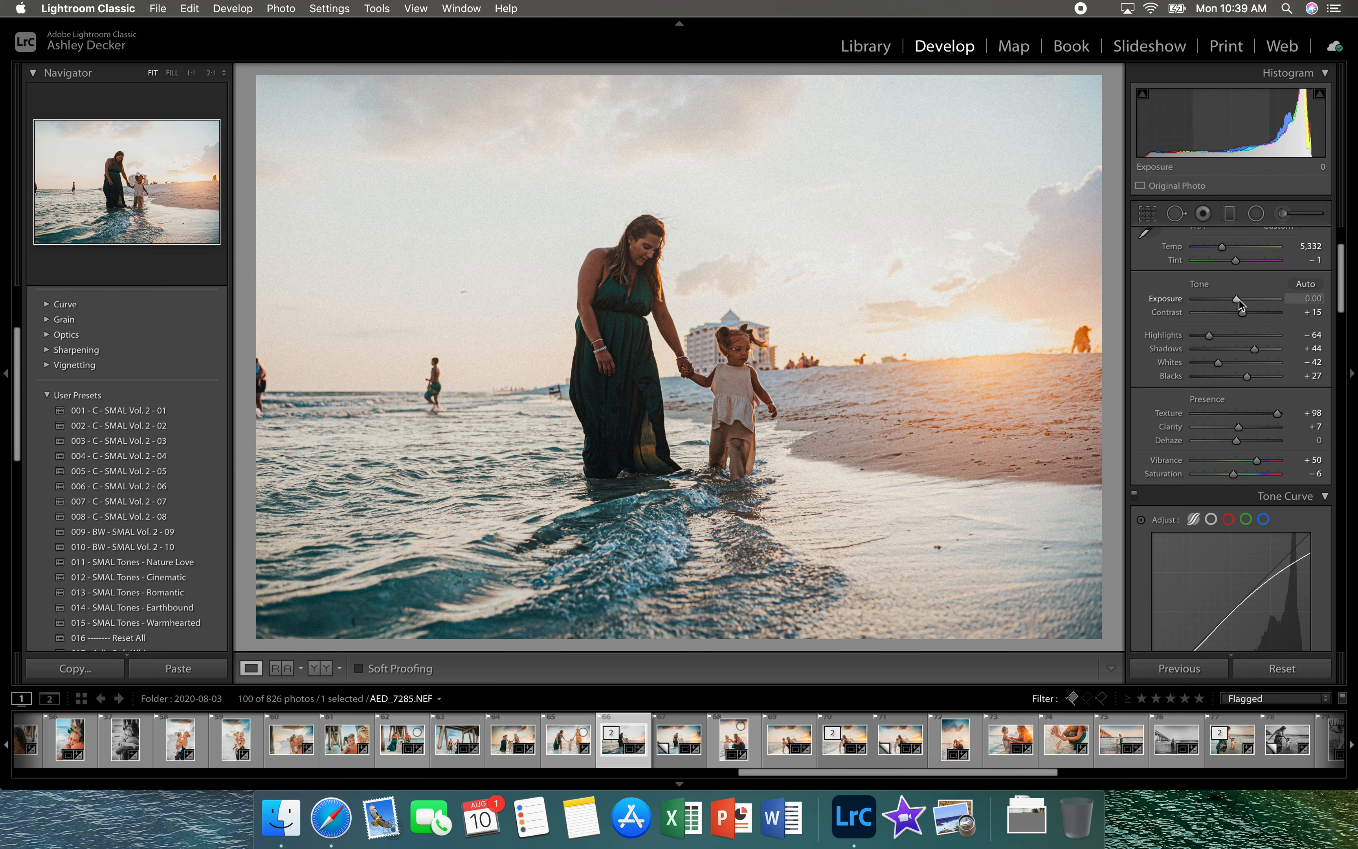
Lower the Exposure to −0.55 and compare the photo in a side-by-side Before/After view
{"action": "left_click_drag", "start_coordinate": [1239, 300], "coordinate": [1229, 304]}
{"action": "left_click", "coordinate": [1230, 303]}
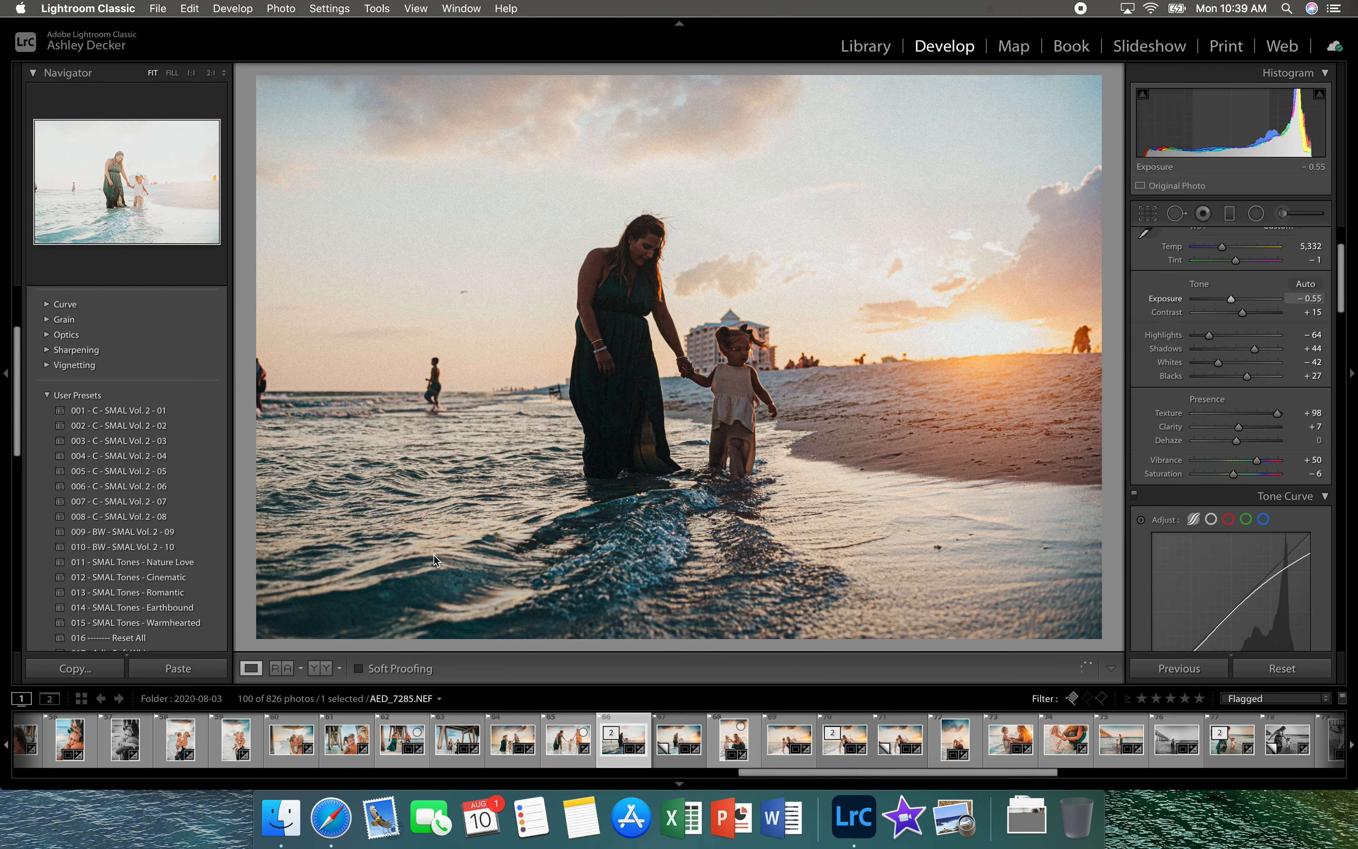
{"action": "left_click", "coordinate": [326, 668]}
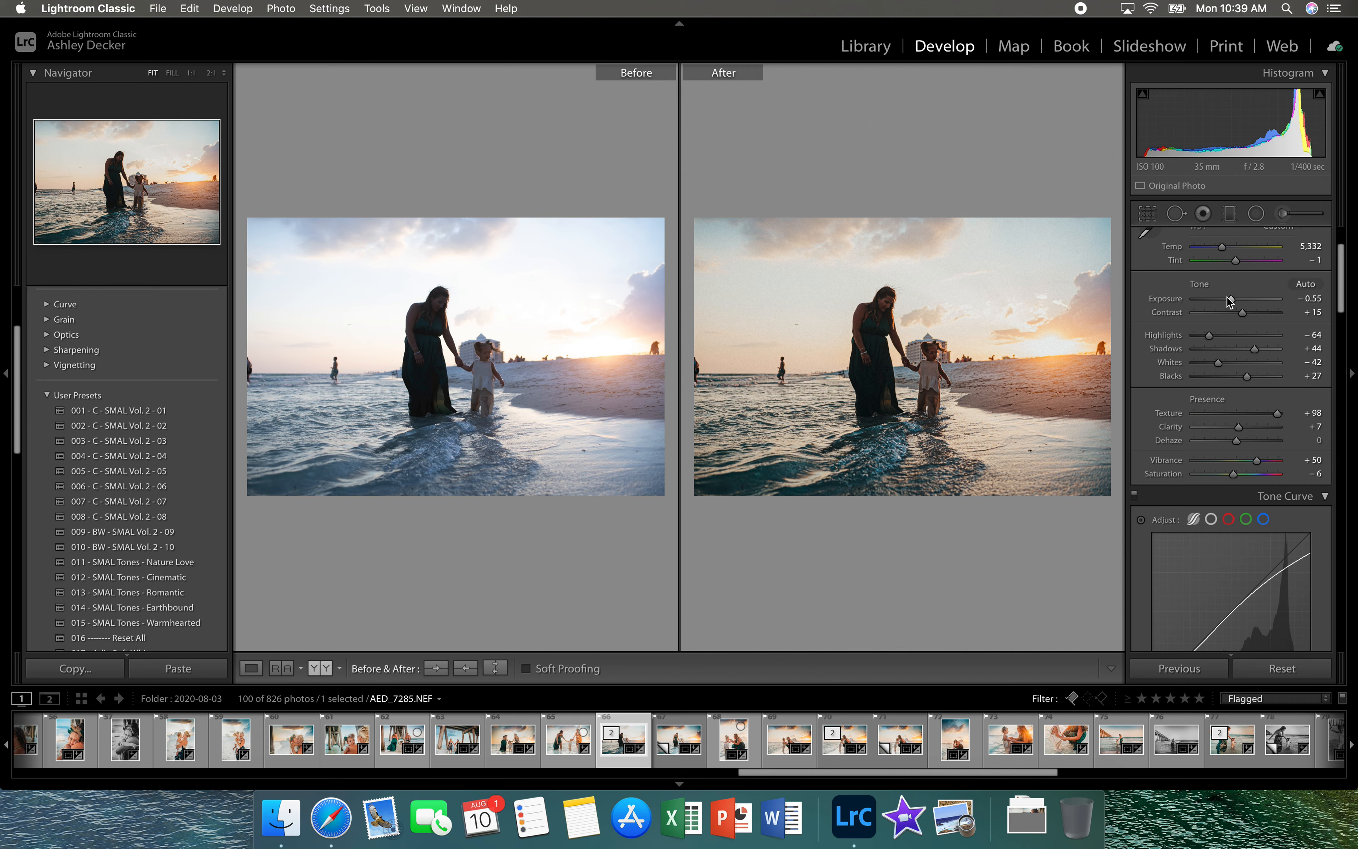
Refine the basic tone with Exposure at −0.45, Contrast at +29, Shadows at +65 and Blacks at +28
{"action": "left_click_drag", "start_coordinate": [1227, 297], "coordinate": [1235, 303]}
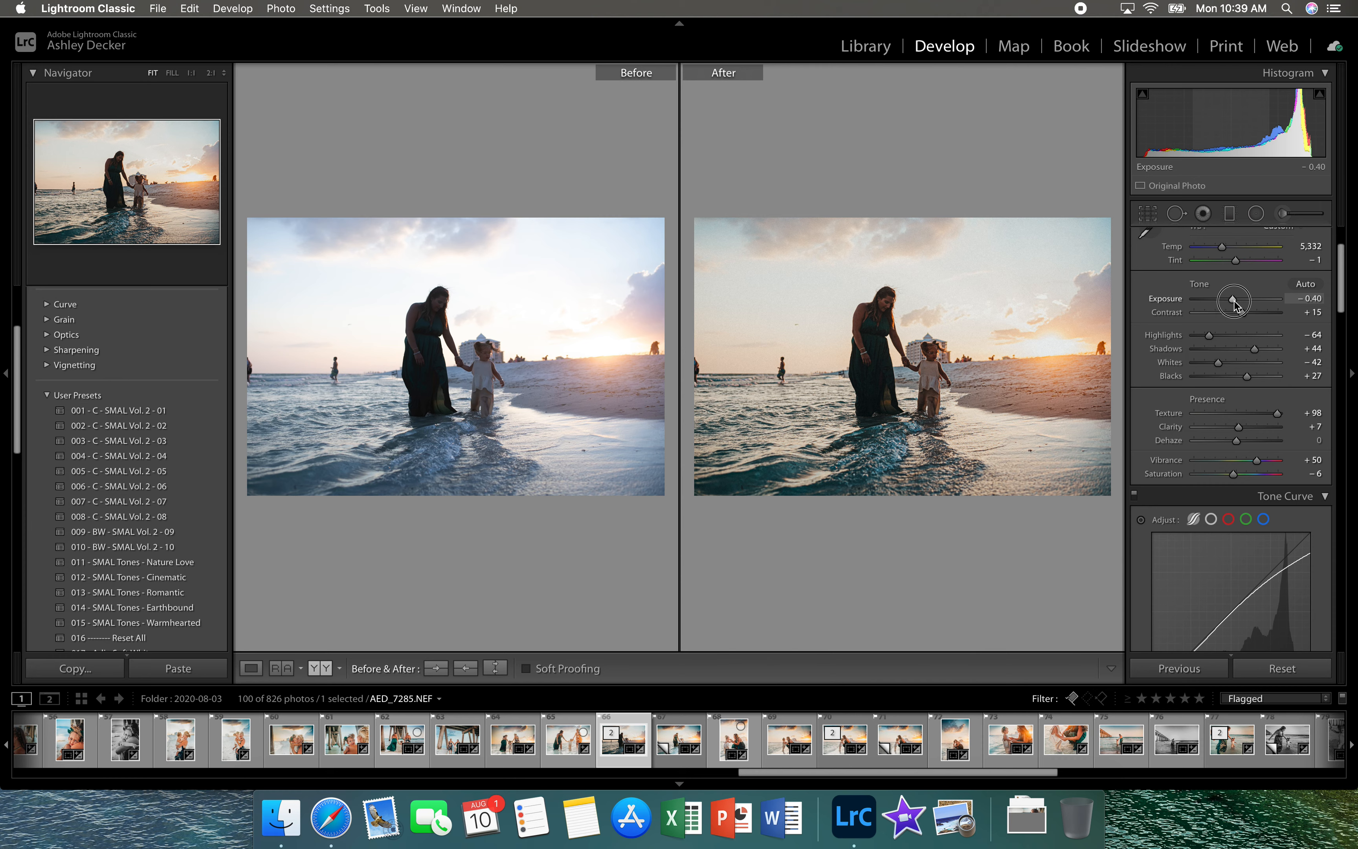
{"action": "left_click_drag", "start_coordinate": [1235, 304], "coordinate": [1250, 318]}
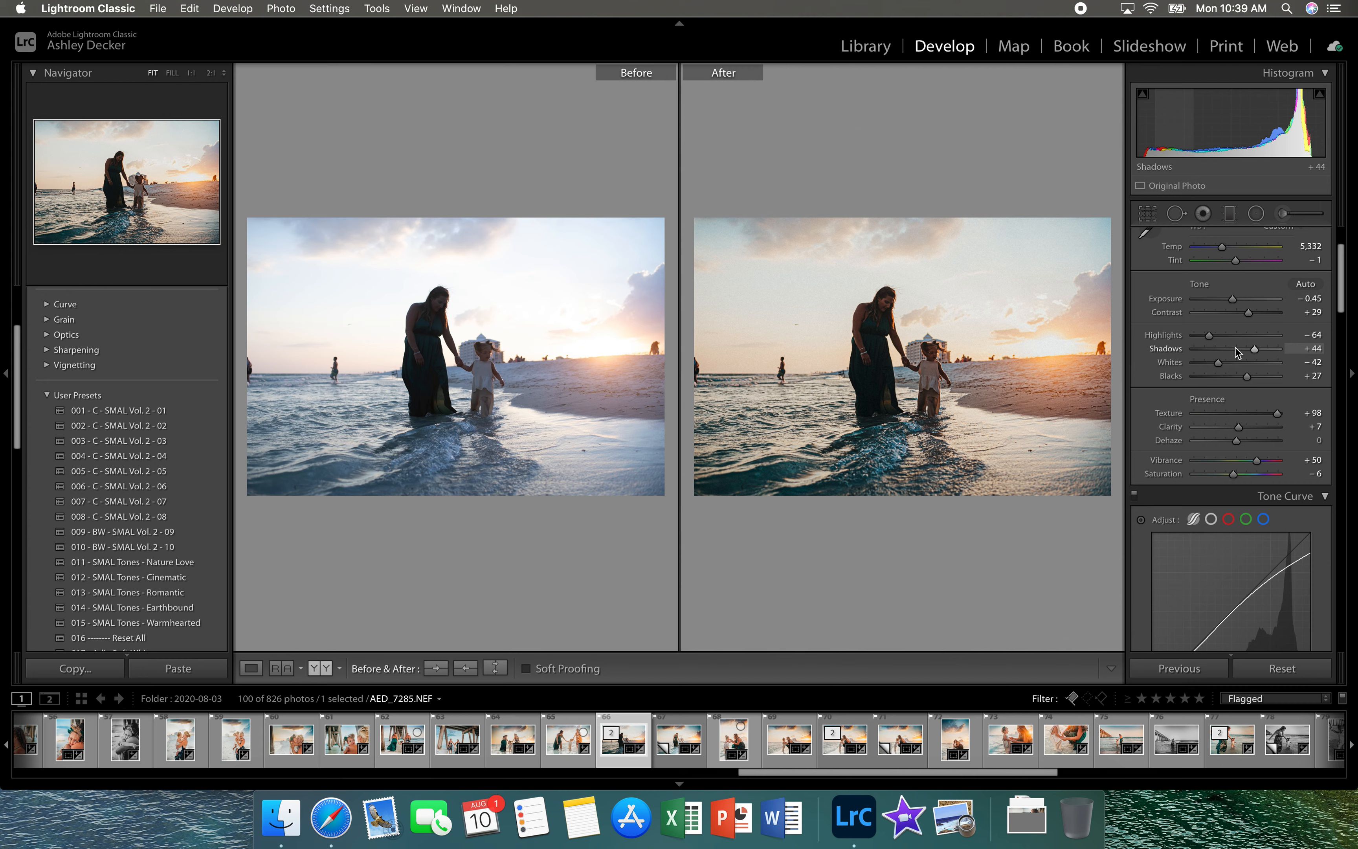
{"action": "left_click", "coordinate": [1276, 350]}
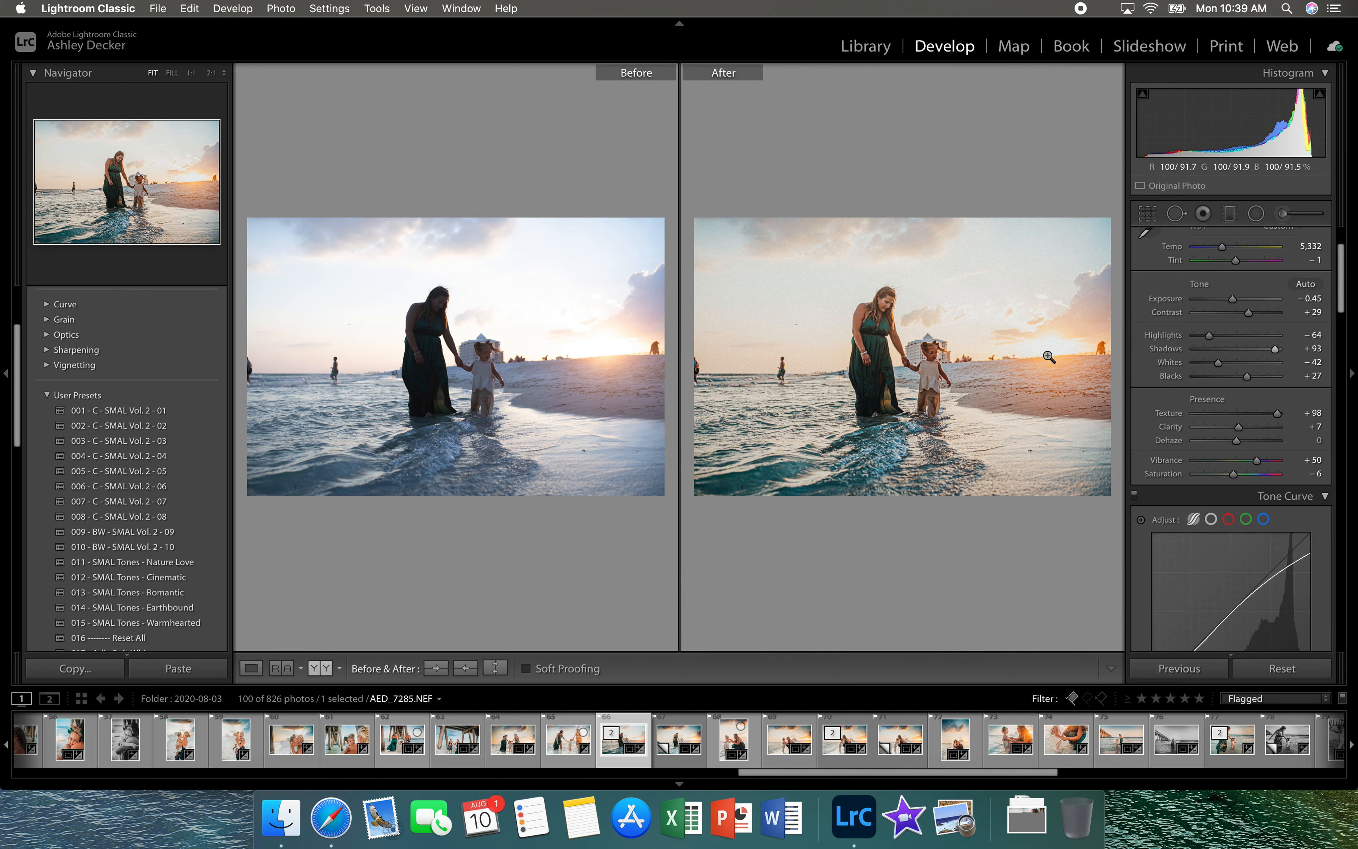
{"action": "left_click", "coordinate": [1263, 352]}
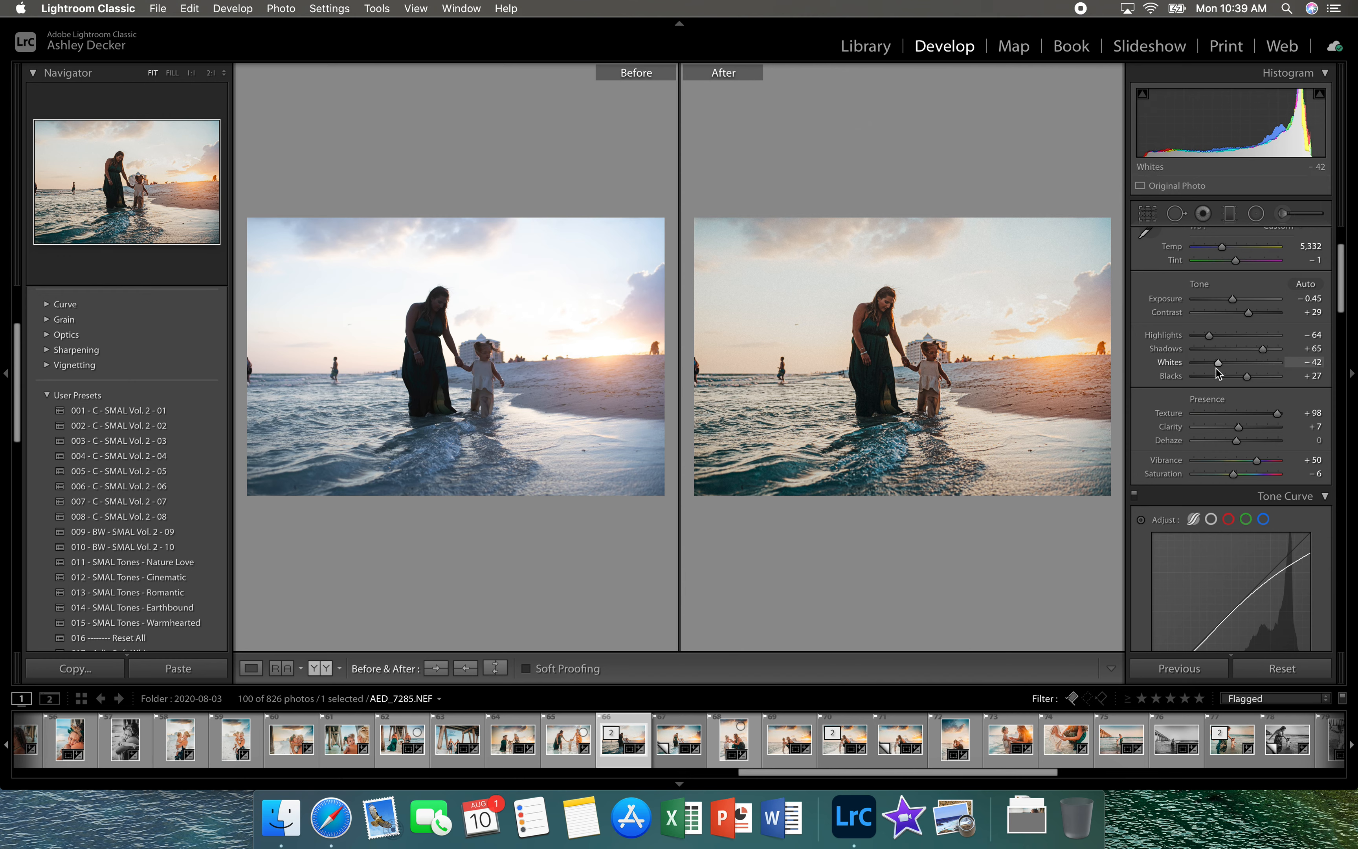
{"action": "left_click", "coordinate": [1249, 378]}
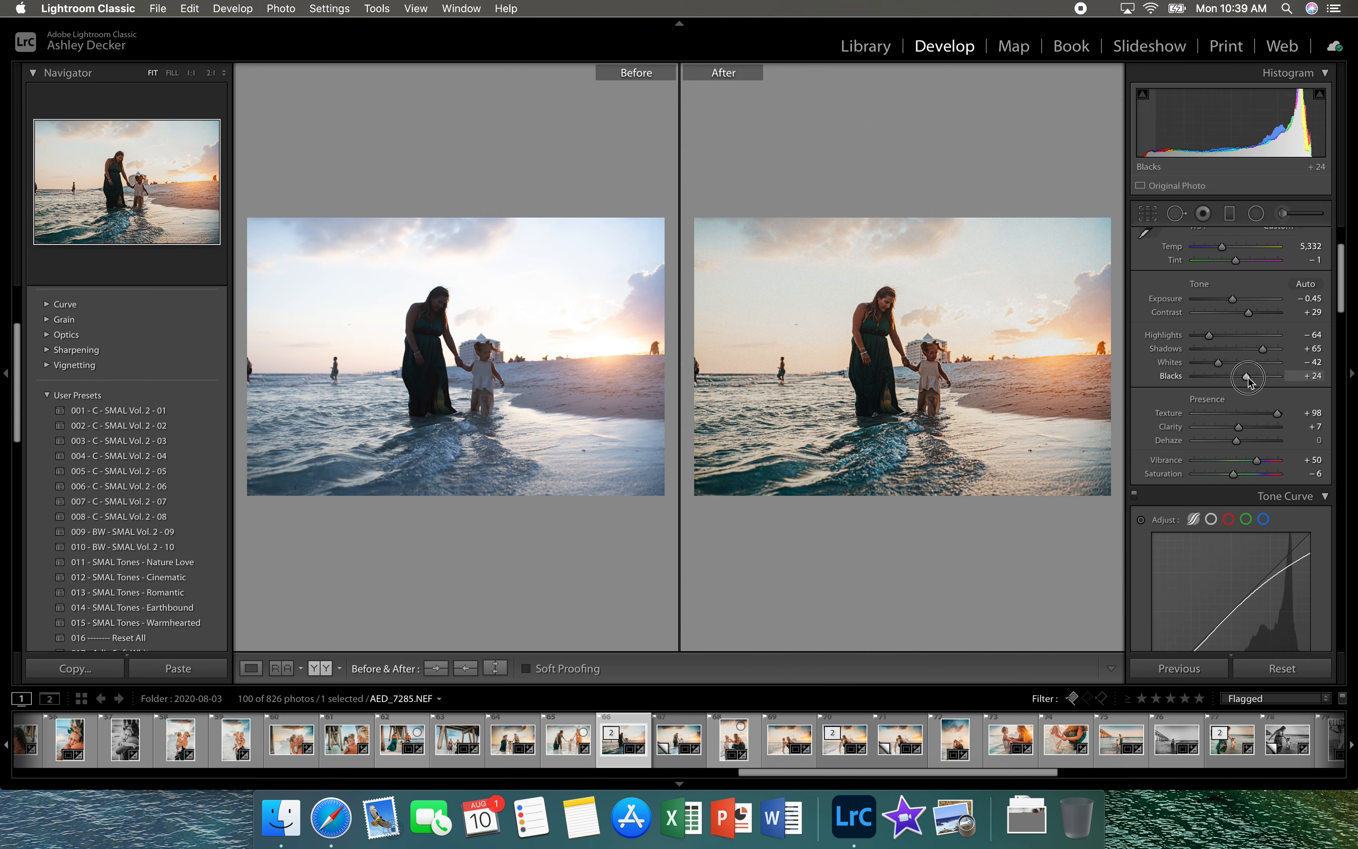
Set the luminance noise reduction to 45 and enable the lens profile corrections
{"action": "scroll", "coordinate": [1249, 378], "scroll_direction": "down", "scroll_amount": 10}
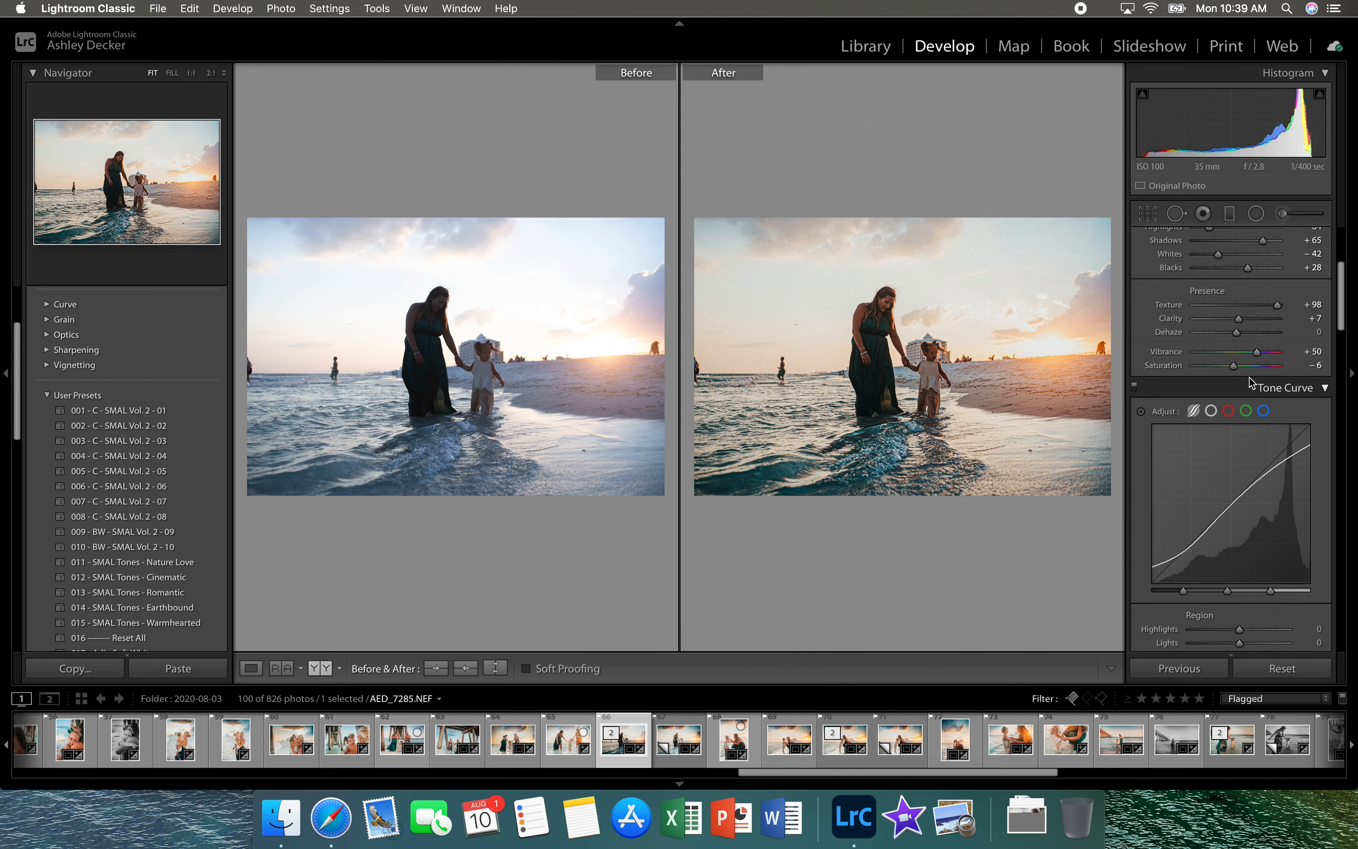
{"action": "scroll", "coordinate": [1249, 378], "scroll_direction": "down", "scroll_amount": 15}
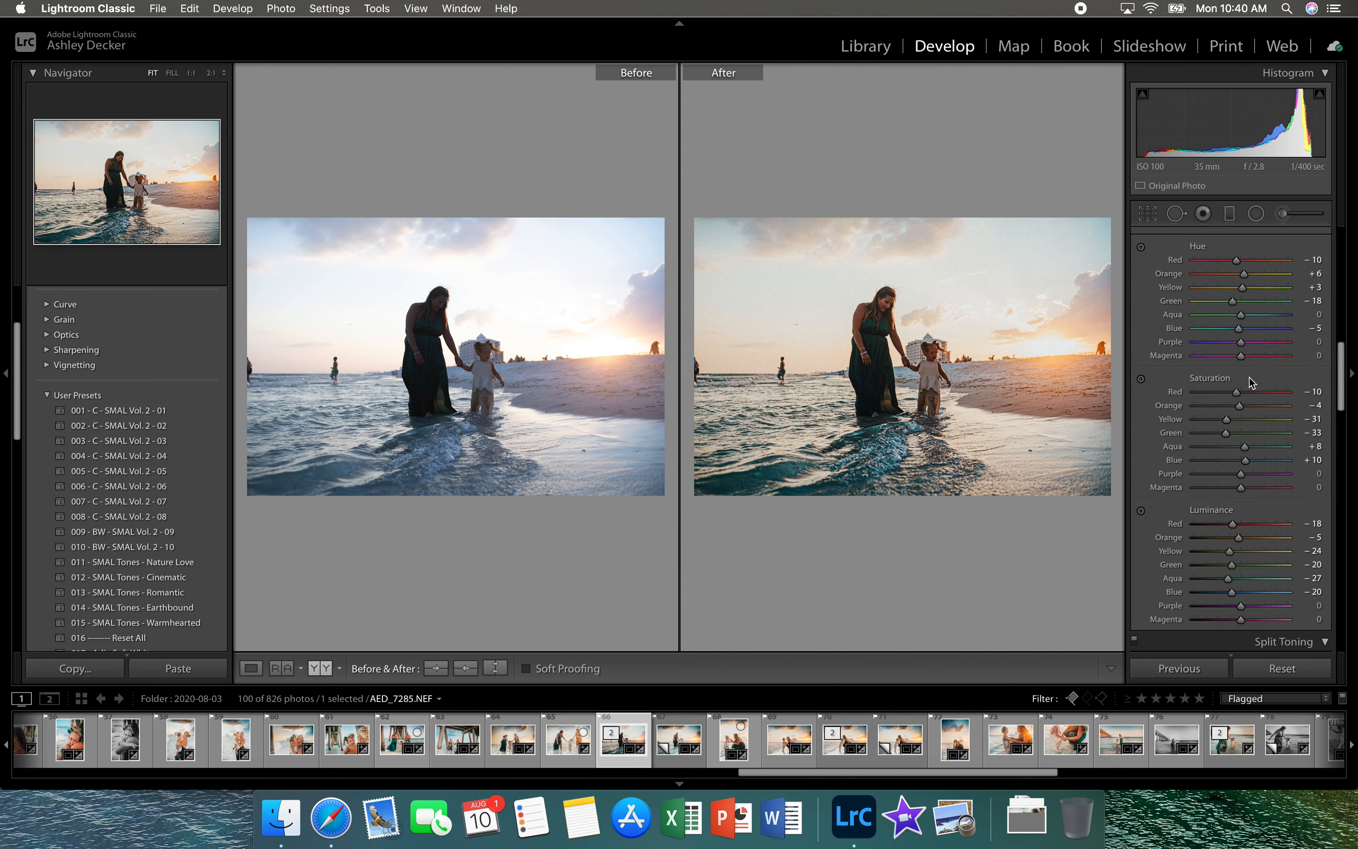
{"action": "scroll", "coordinate": [1250, 378], "scroll_direction": "down", "scroll_amount": 12}
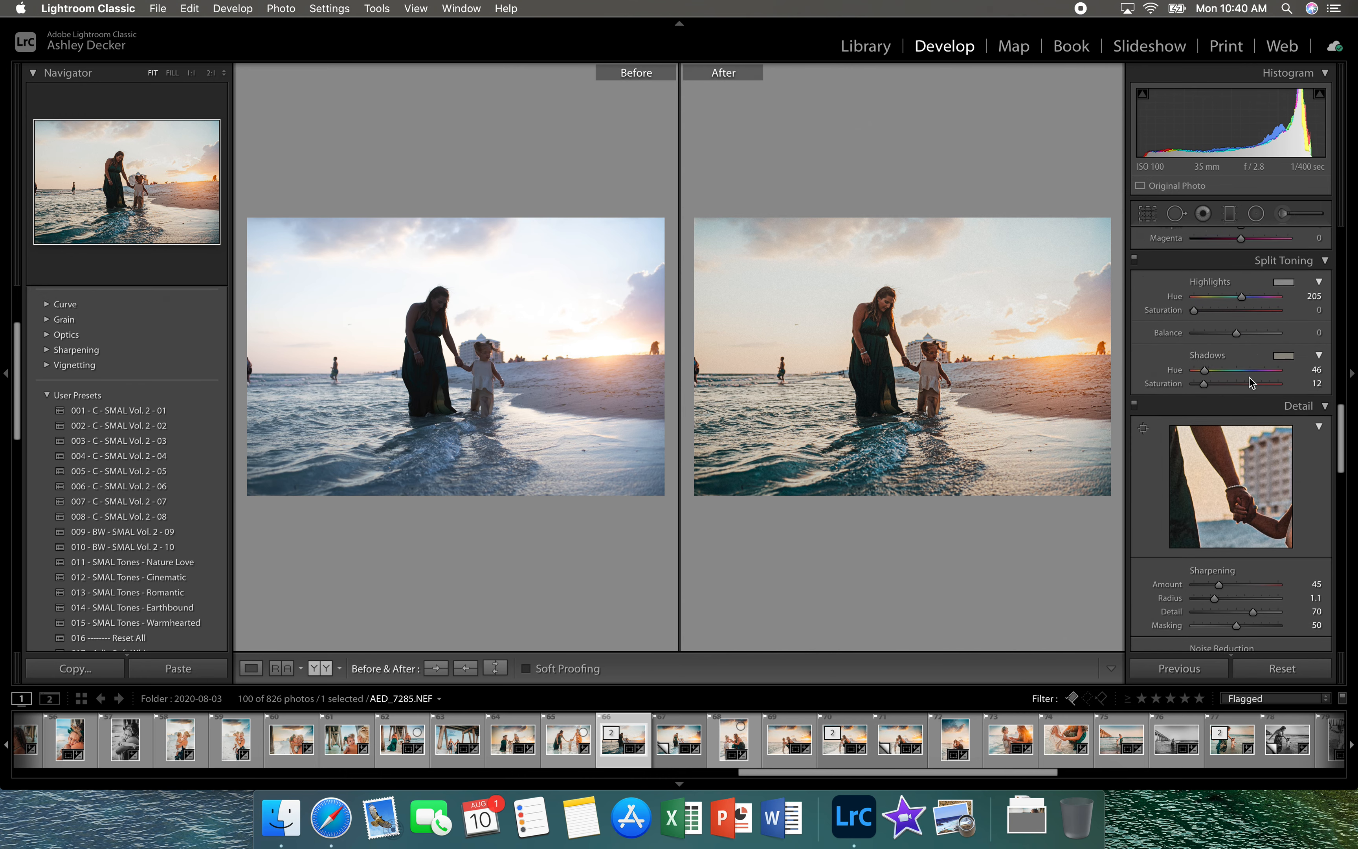
{"action": "scroll", "coordinate": [1249, 377], "scroll_direction": "down", "scroll_amount": 3}
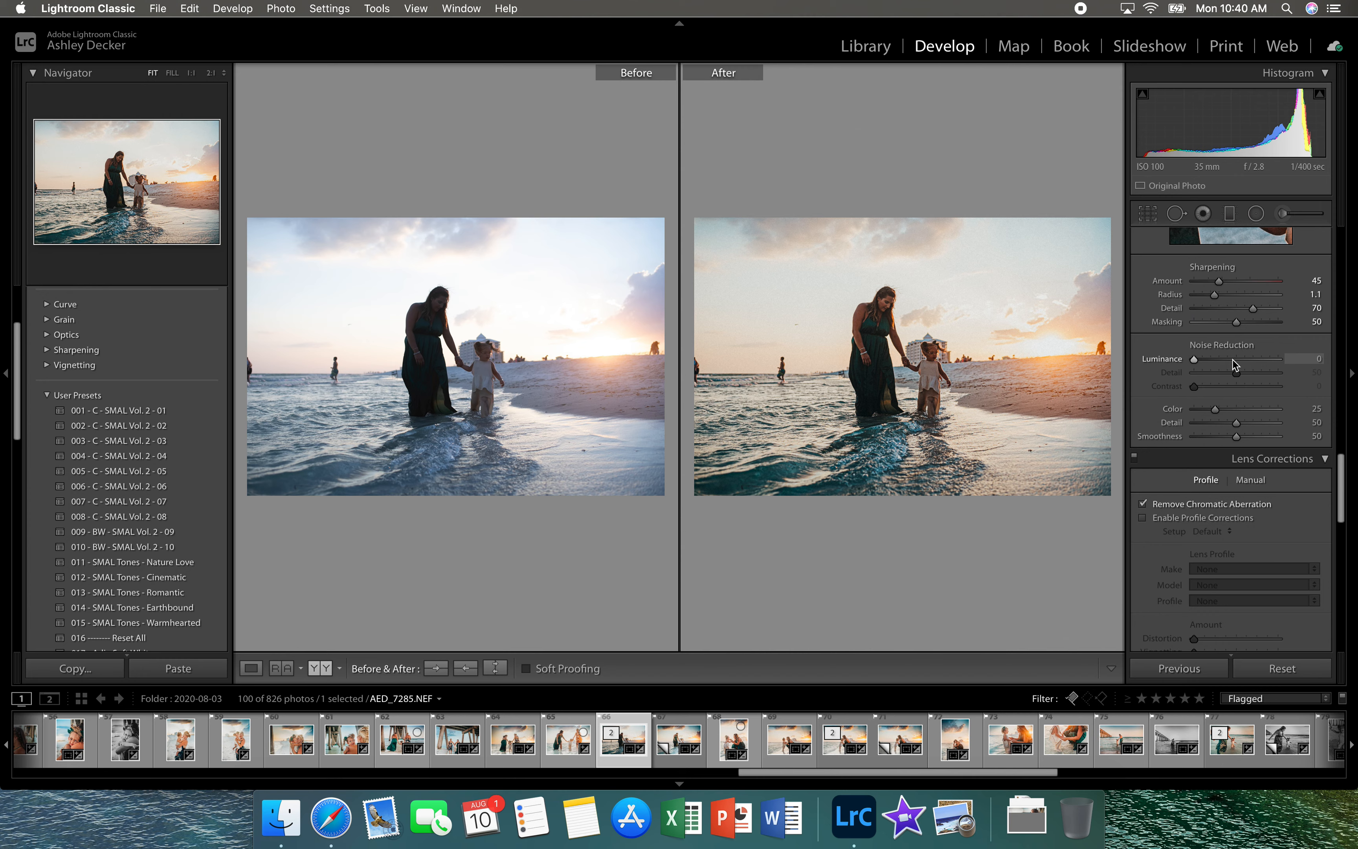
{"action": "left_click", "coordinate": [1233, 360]}
{"action": "left_click_drag", "start_coordinate": [1234, 363], "coordinate": [1233, 364]}
{"action": "scroll", "coordinate": [1231, 360], "scroll_direction": "down", "scroll_amount": 5}
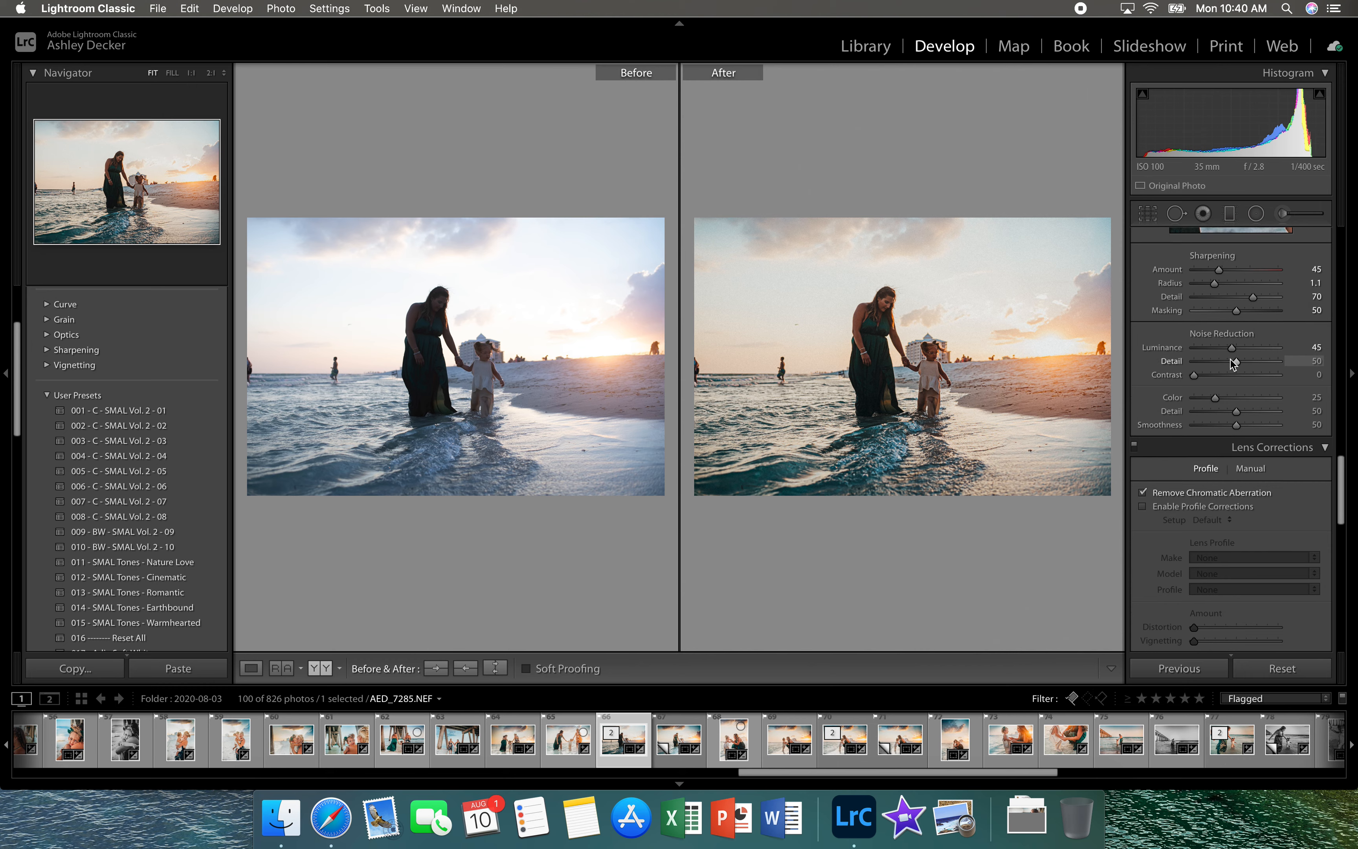
{"action": "left_click", "coordinate": [1144, 381]}
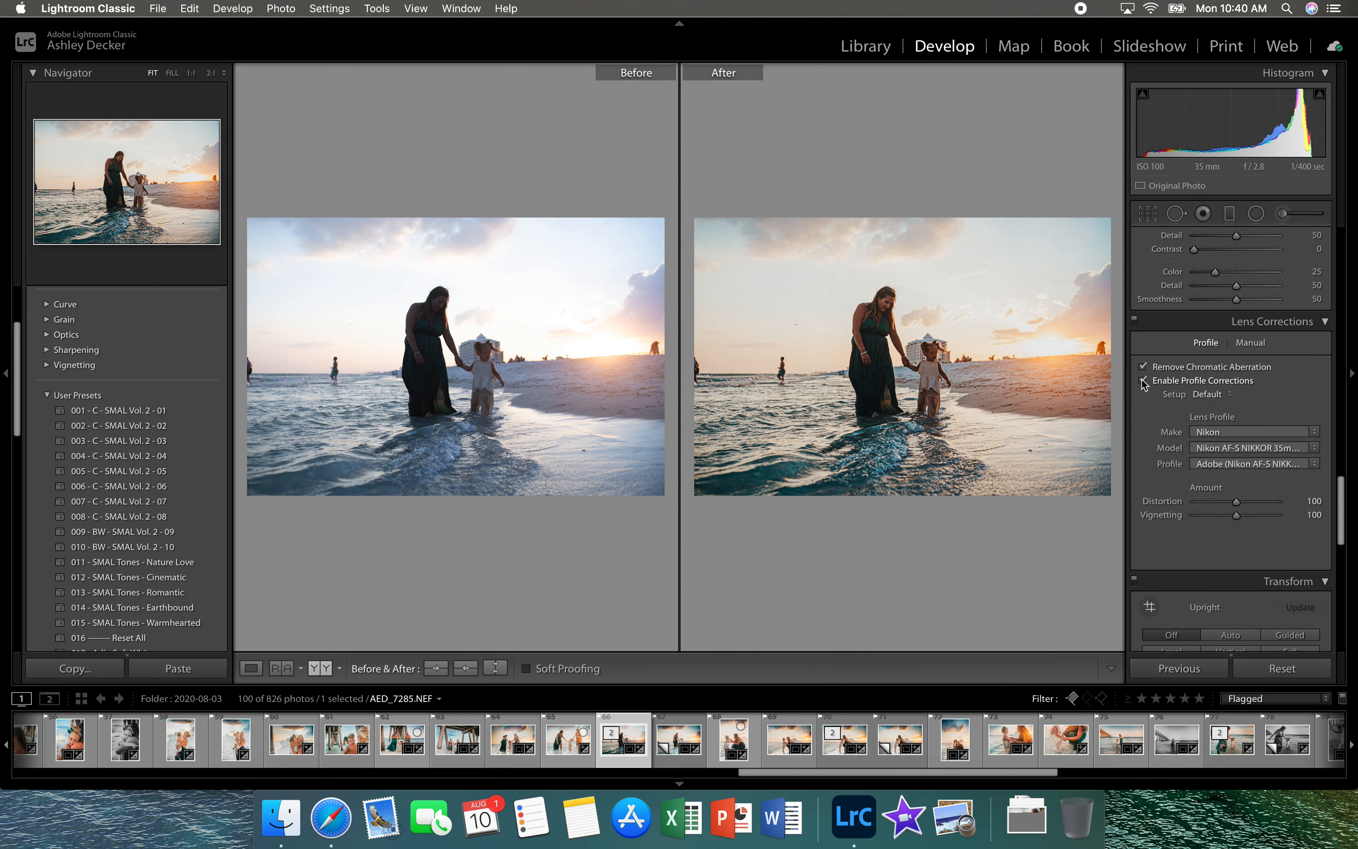
Darken the photo's edges with a post-crop vignetting amount of −10
{"action": "scroll", "coordinate": [1193, 382], "scroll_direction": "down", "scroll_amount": 12}
{"action": "scroll", "coordinate": [1193, 380], "scroll_direction": "down", "scroll_amount": 5}
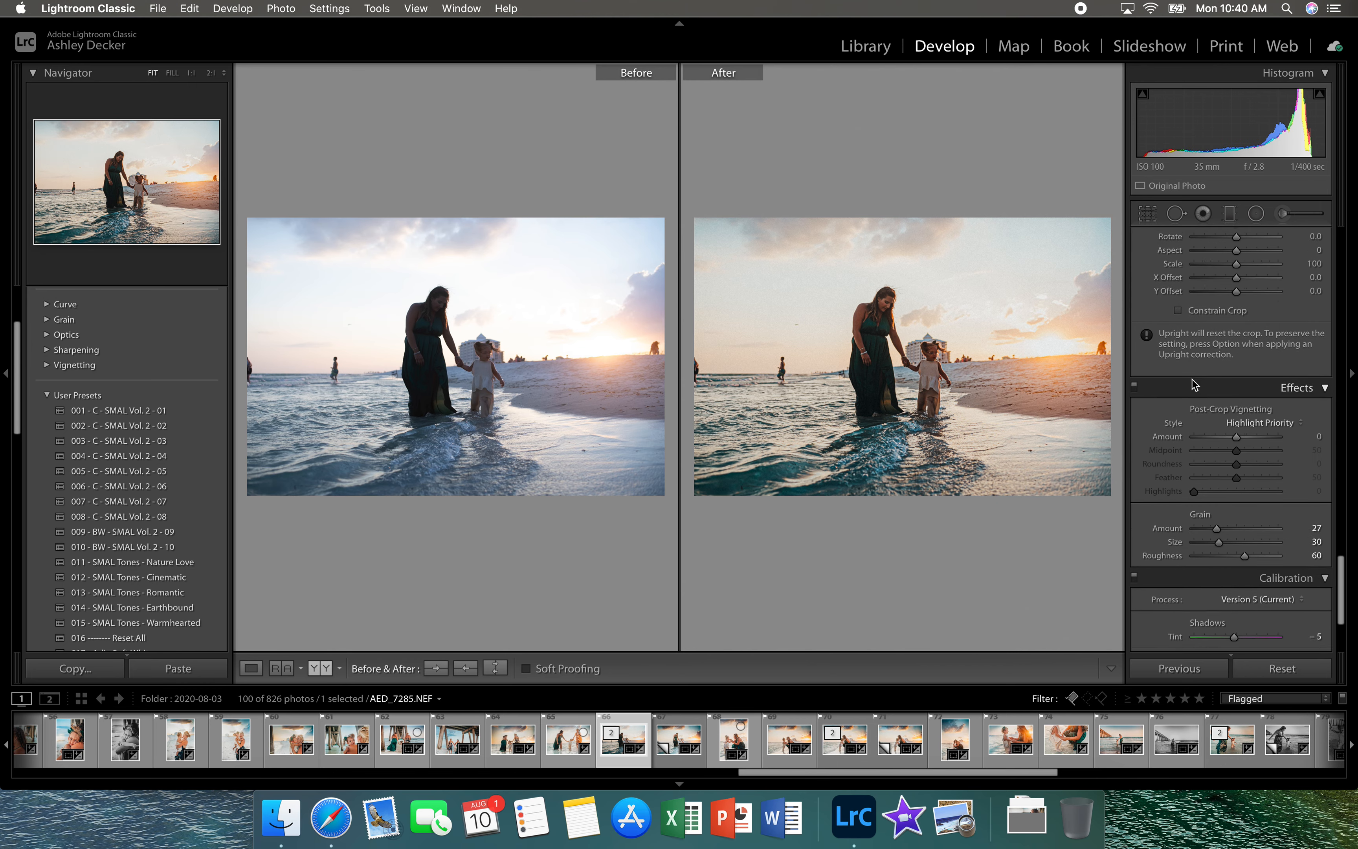
{"action": "left_click_drag", "start_coordinate": [1237, 418], "coordinate": [1231, 419]}
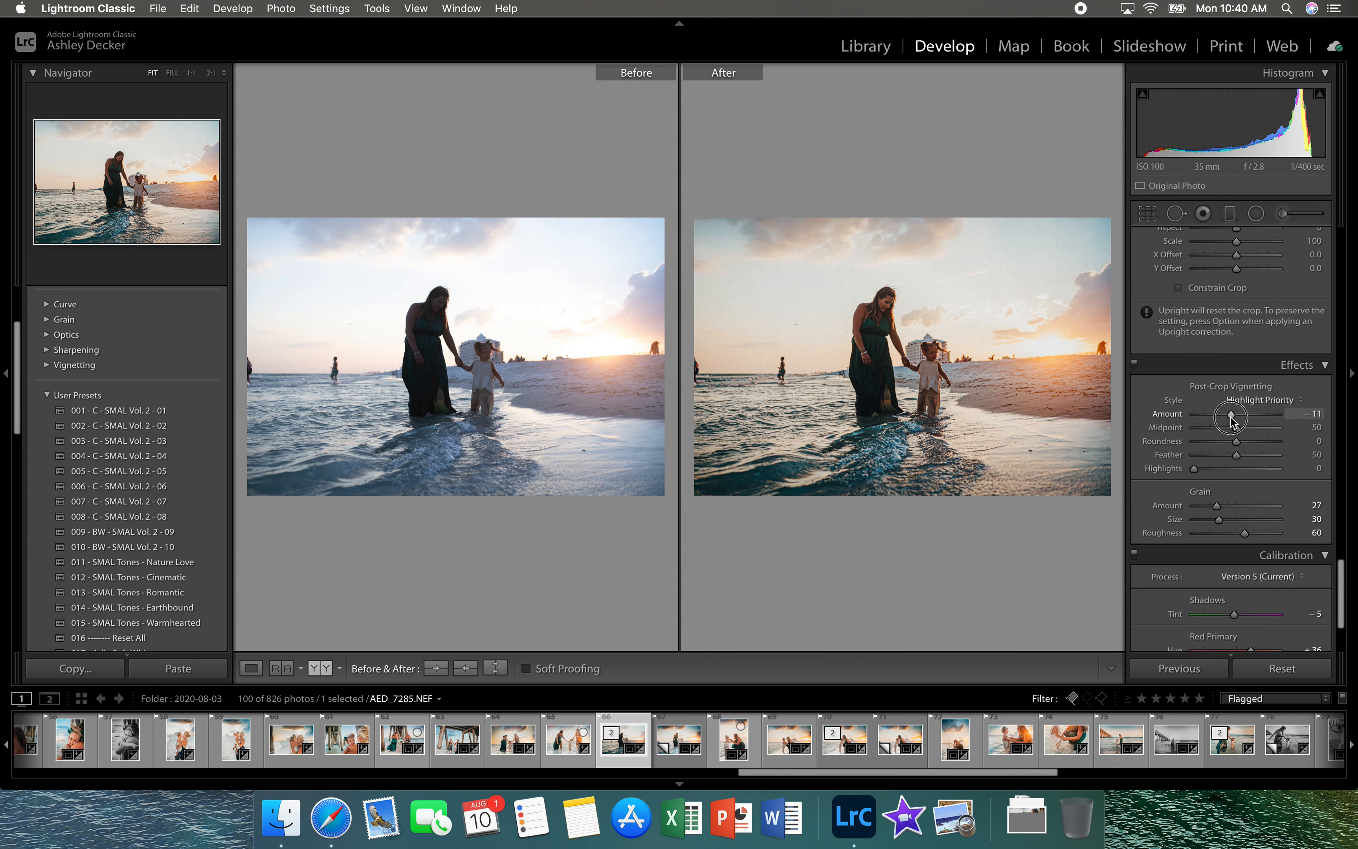
Set the tone curve's Darks to +17 and Lights to +5, and fine-tune its Shadows region
{"action": "scroll", "coordinate": [1231, 417], "scroll_direction": "up", "scroll_amount": 8}
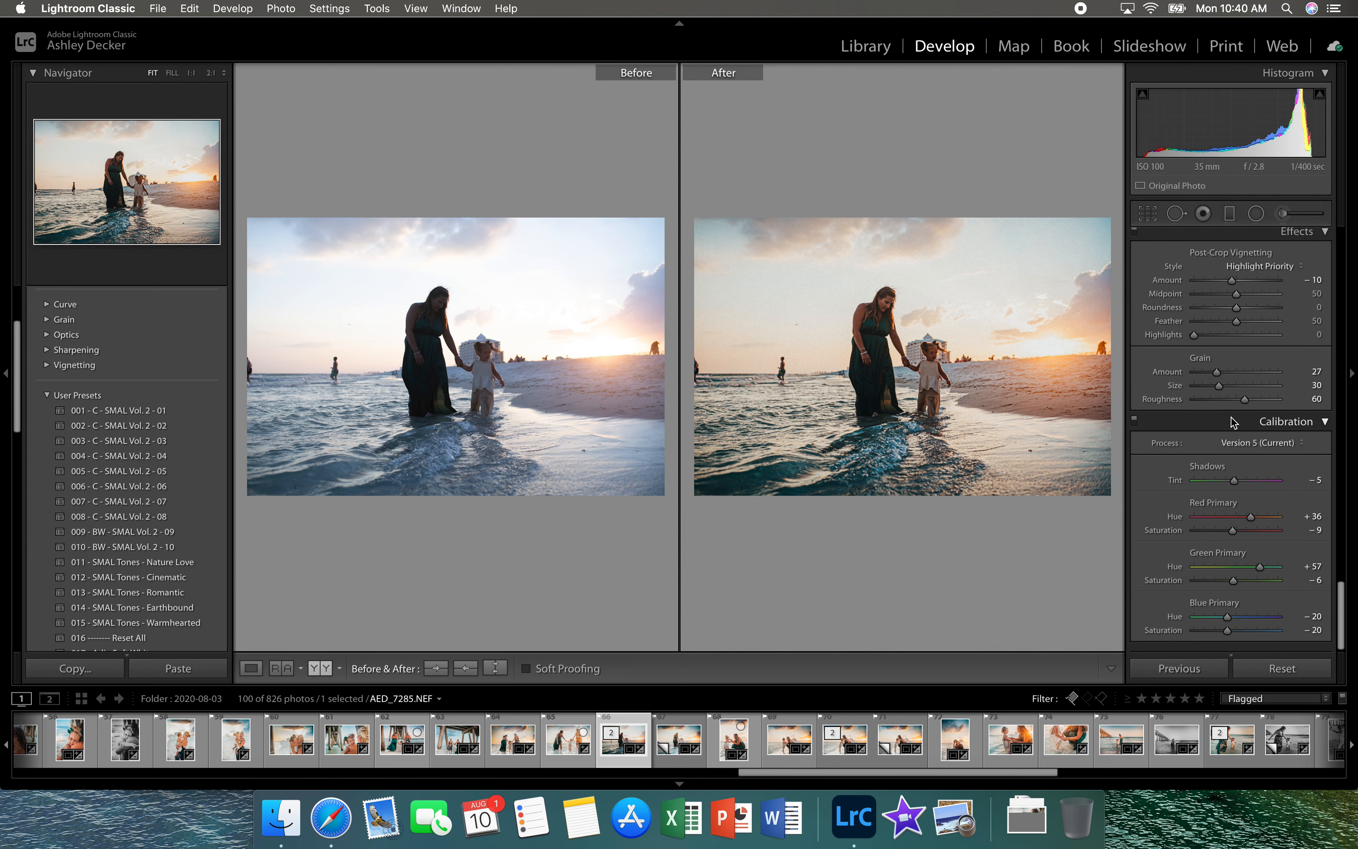
{"action": "scroll", "coordinate": [1234, 421], "scroll_direction": "up", "scroll_amount": 10}
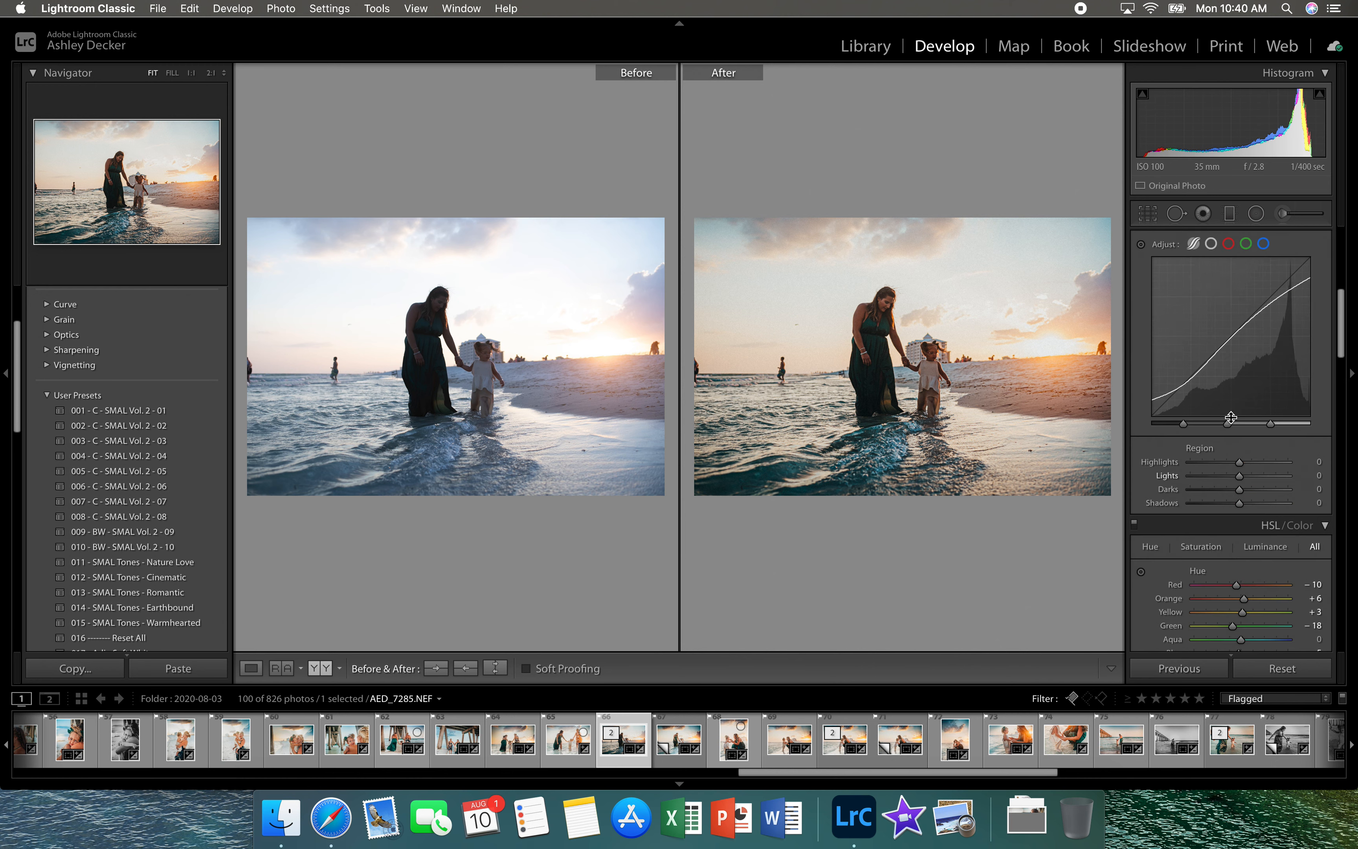
{"action": "scroll", "coordinate": [1231, 419], "scroll_direction": "down", "scroll_amount": 10}
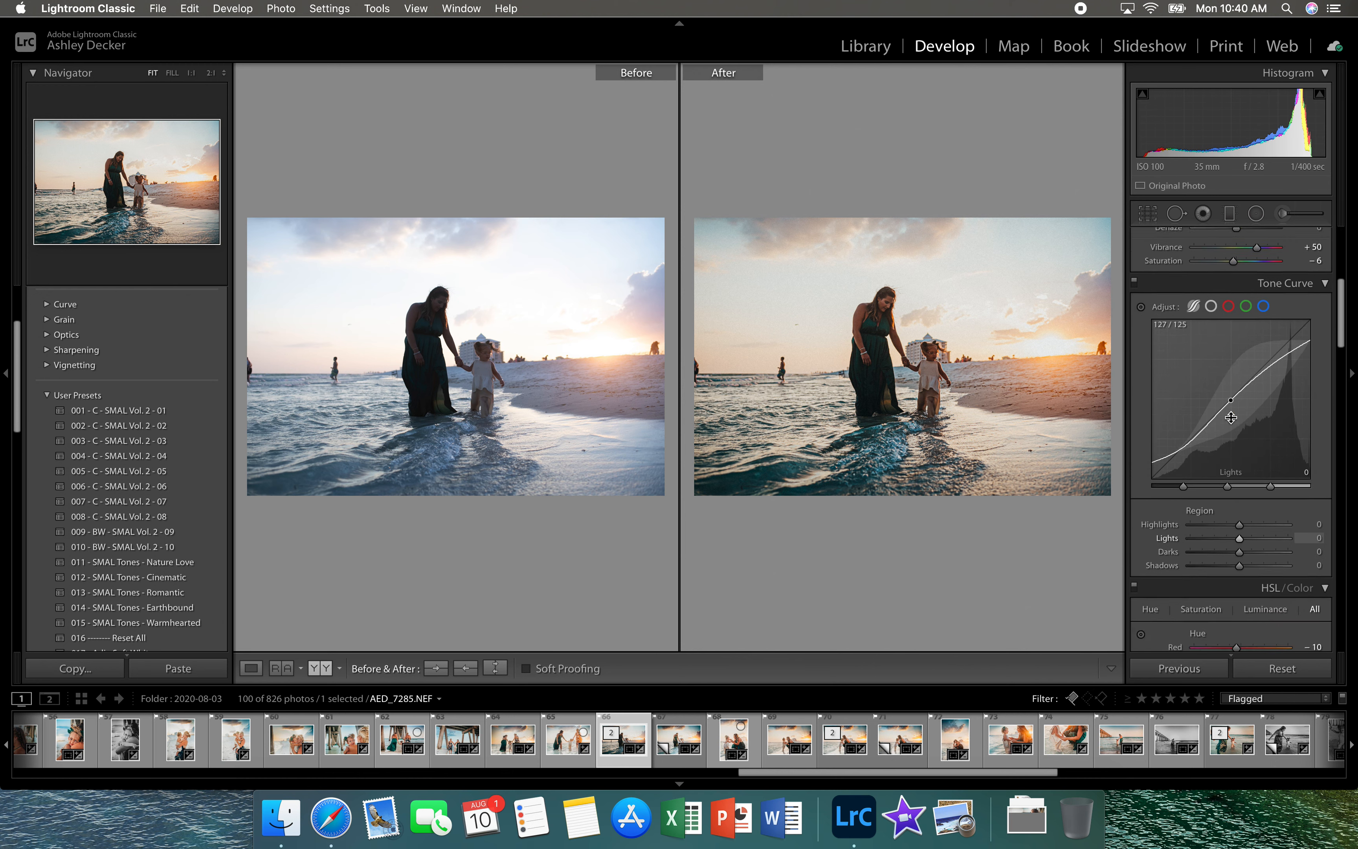
{"action": "scroll", "coordinate": [1232, 420], "scroll_direction": "down", "scroll_amount": 2}
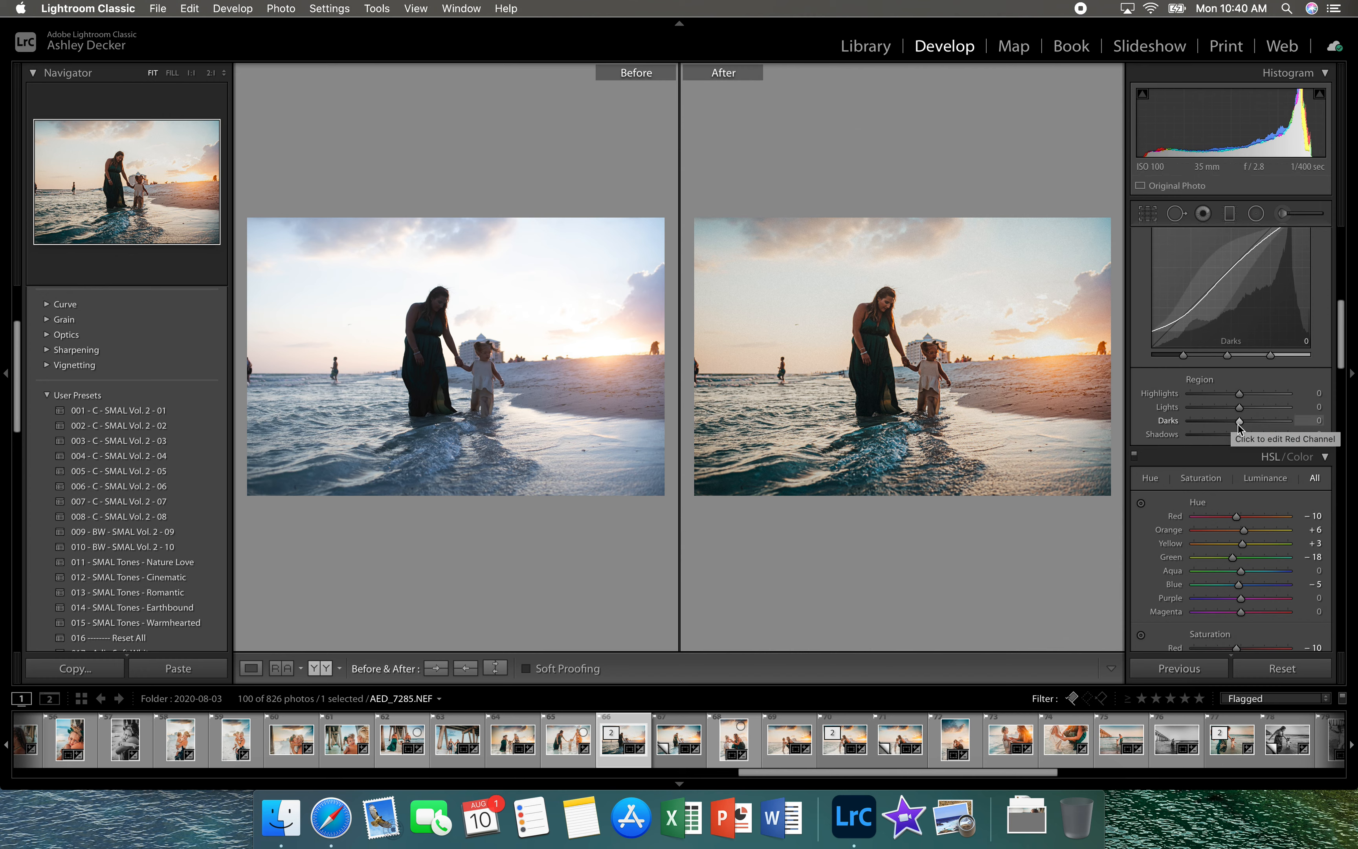
{"action": "left_click_drag", "start_coordinate": [1238, 425], "coordinate": [1246, 429]}
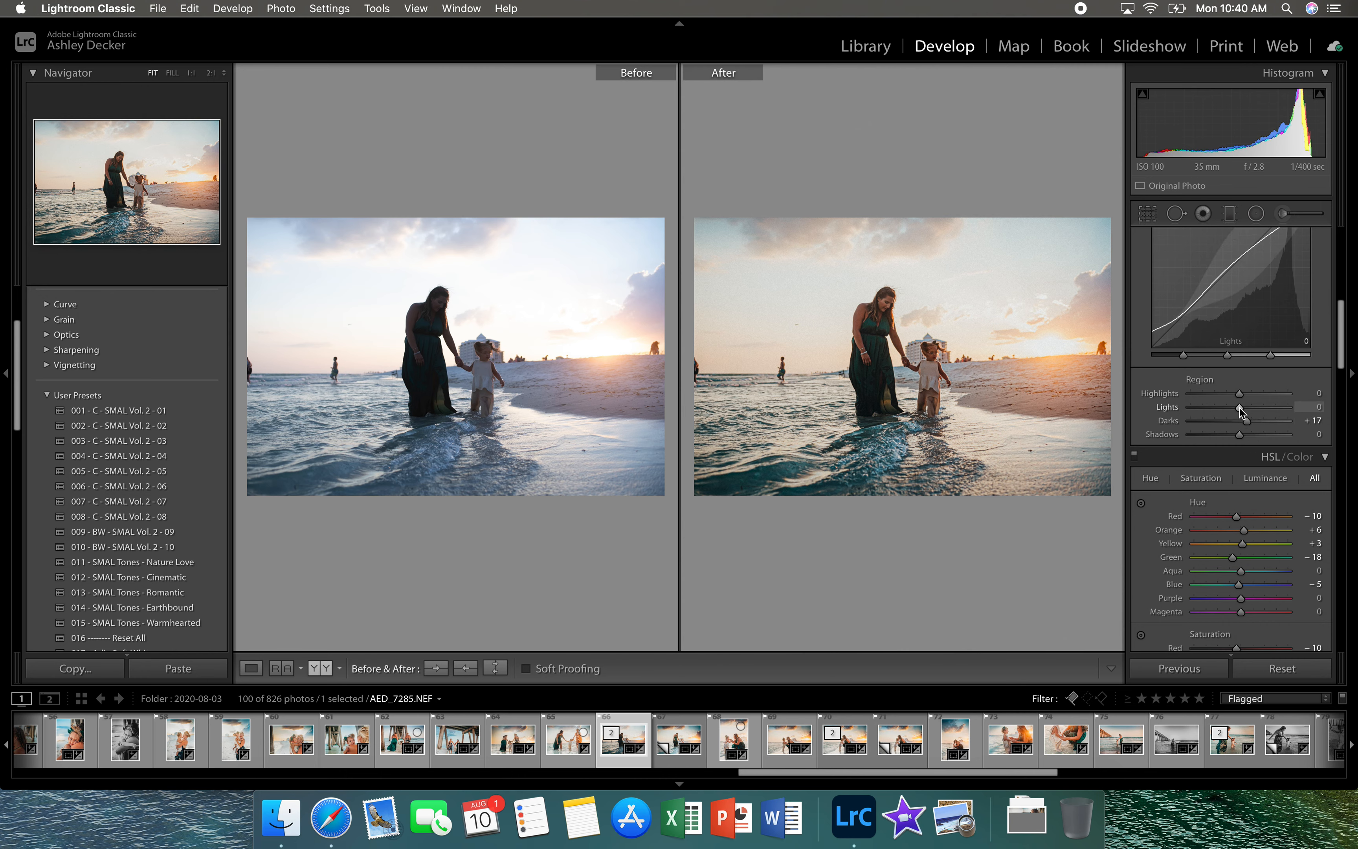
{"action": "left_click_drag", "start_coordinate": [1239, 408], "coordinate": [1244, 413]}
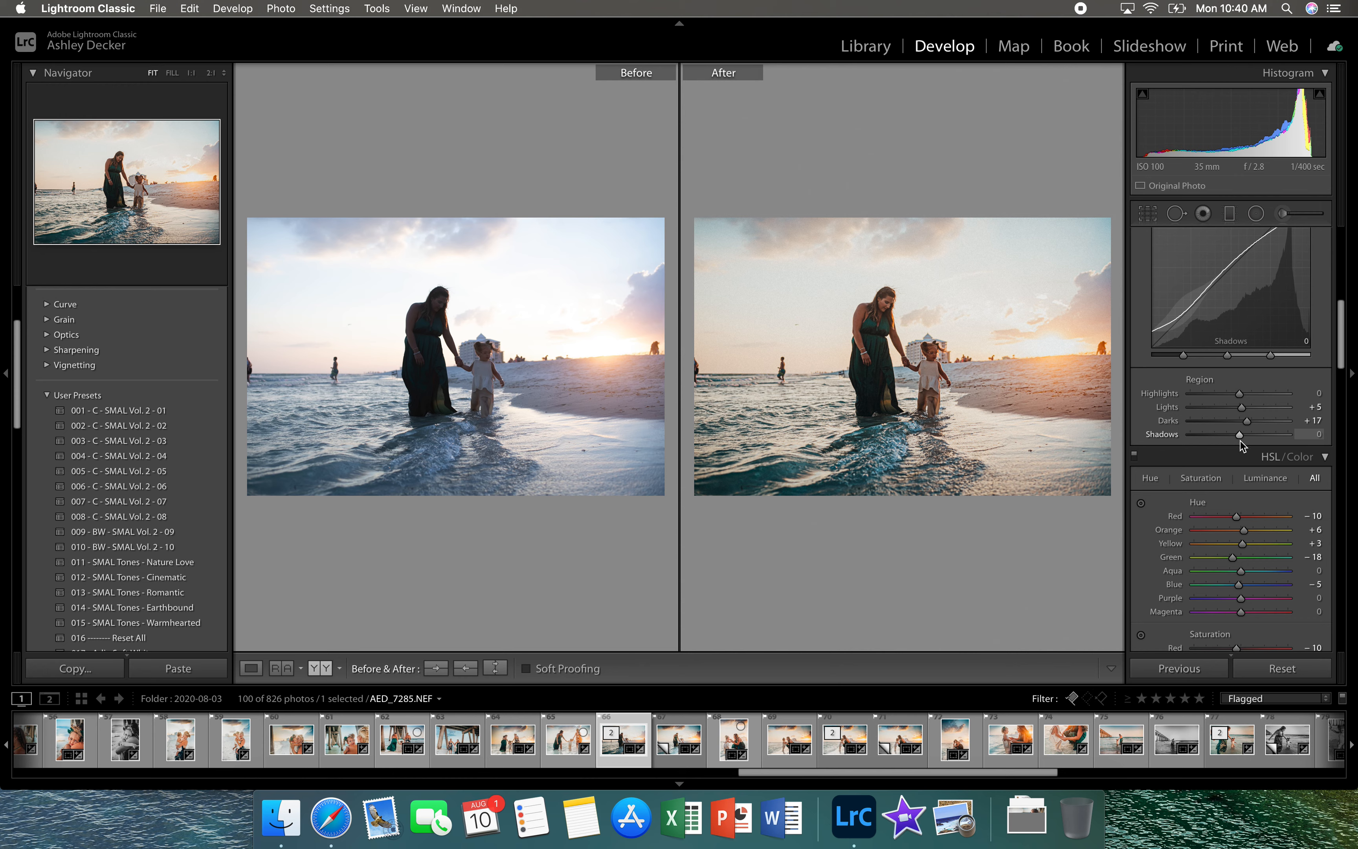
{"action": "left_click_drag", "start_coordinate": [1240, 441], "coordinate": [1243, 444]}
Add a graduated filter with the Burn (Darken) effect running diagonally across the photo's upper-right sky
{"action": "scroll", "coordinate": [1240, 441], "scroll_direction": "up", "scroll_amount": 6}
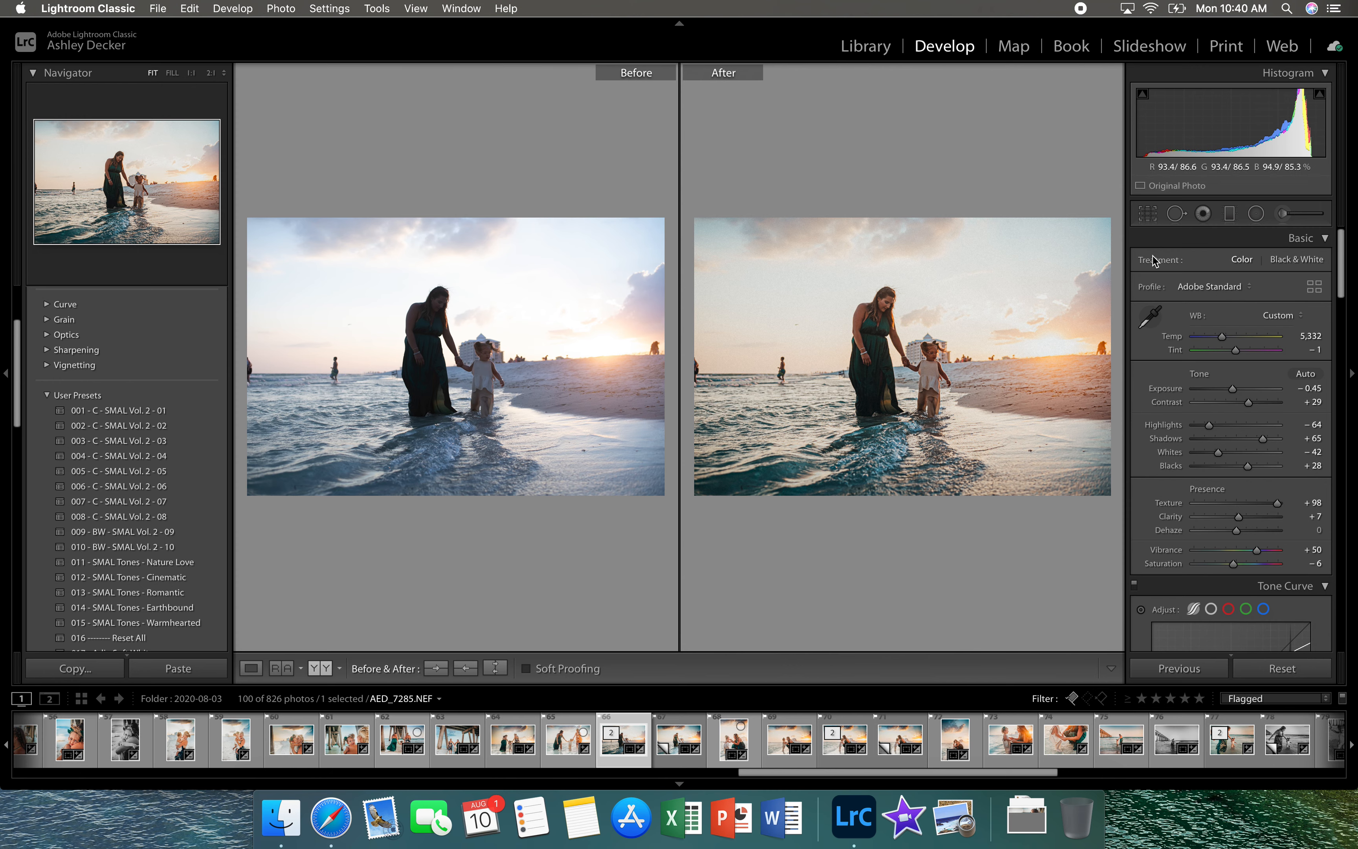
{"action": "left_click", "coordinate": [1229, 215]}
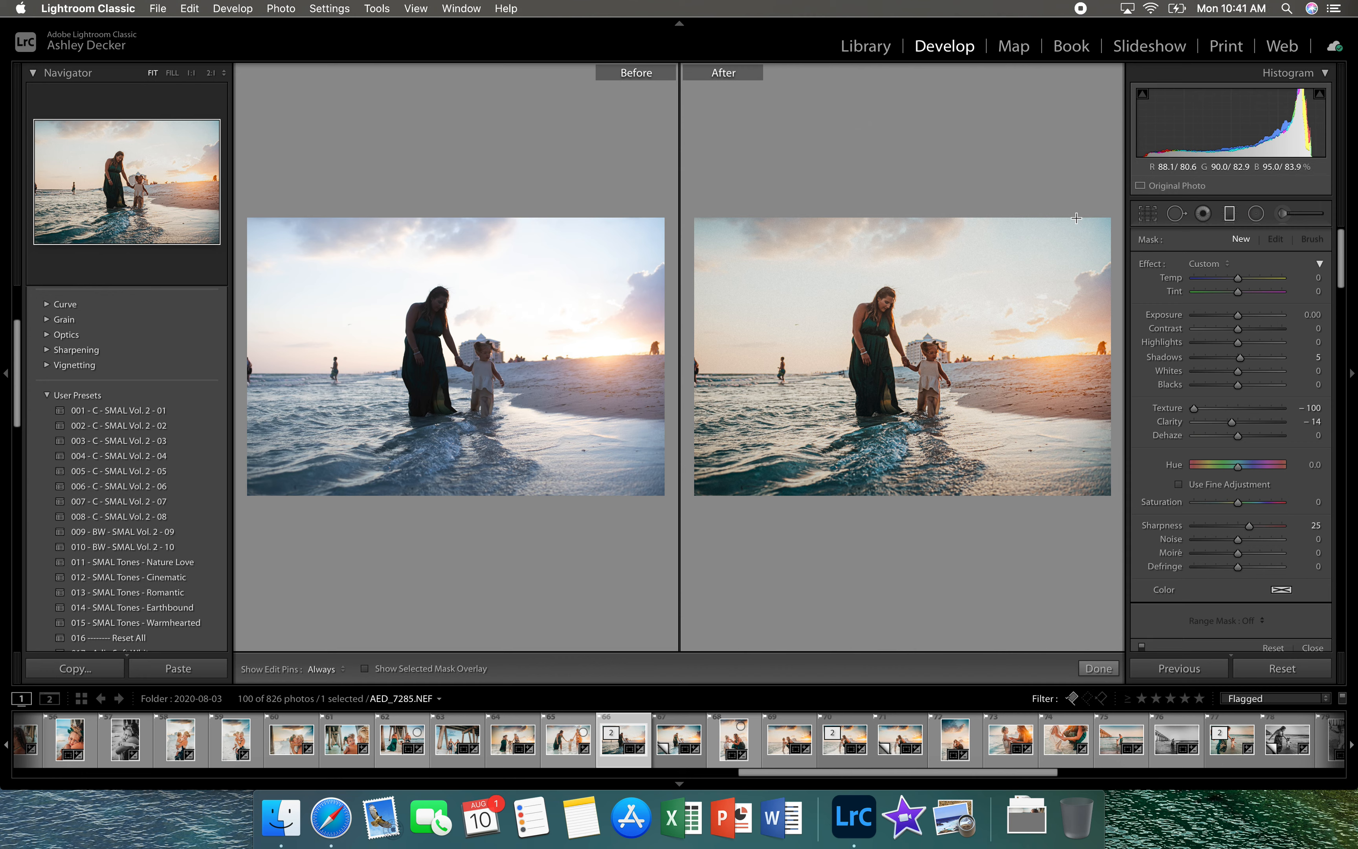
{"action": "left_click", "coordinate": [1195, 264]}
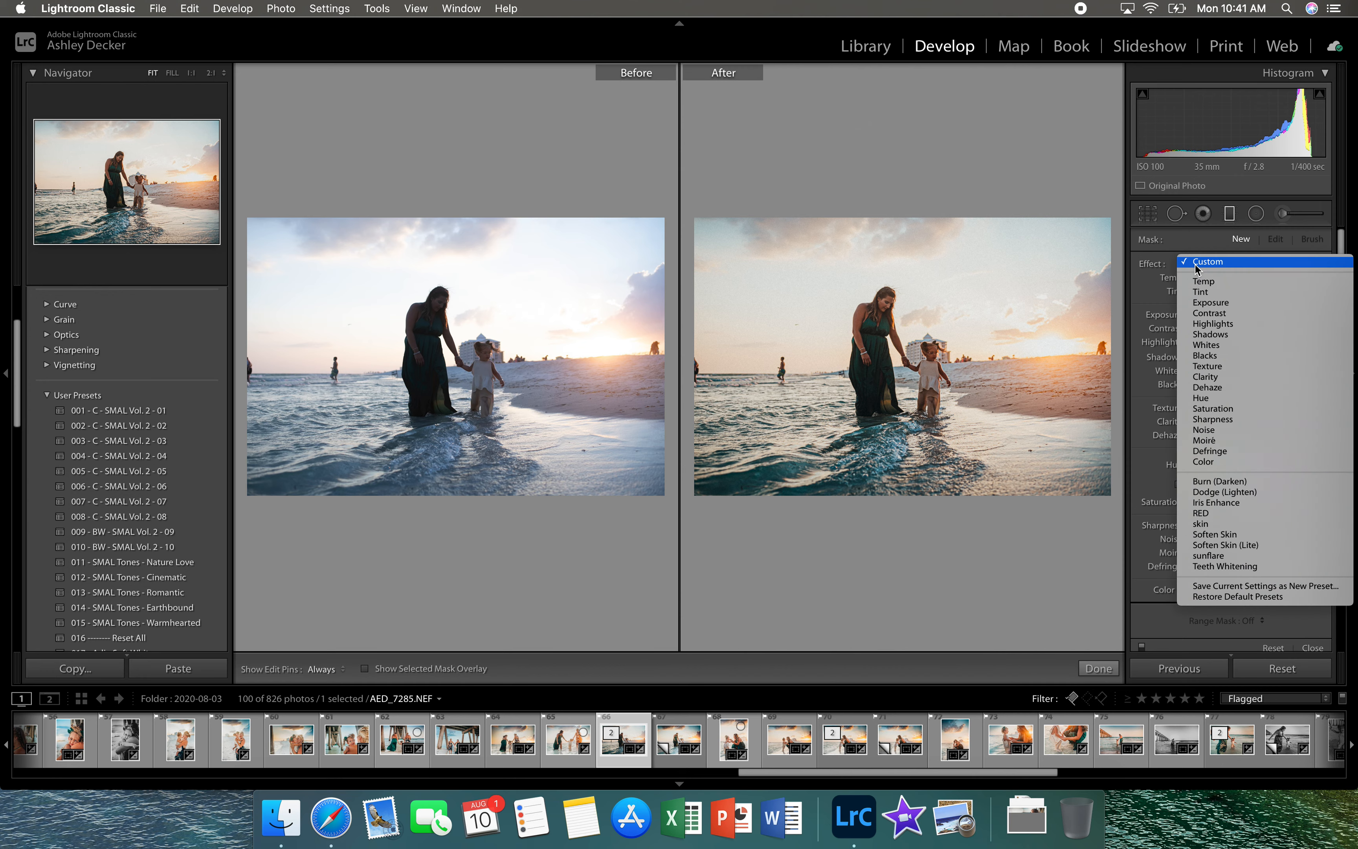
{"action": "left_click", "coordinate": [1242, 482]}
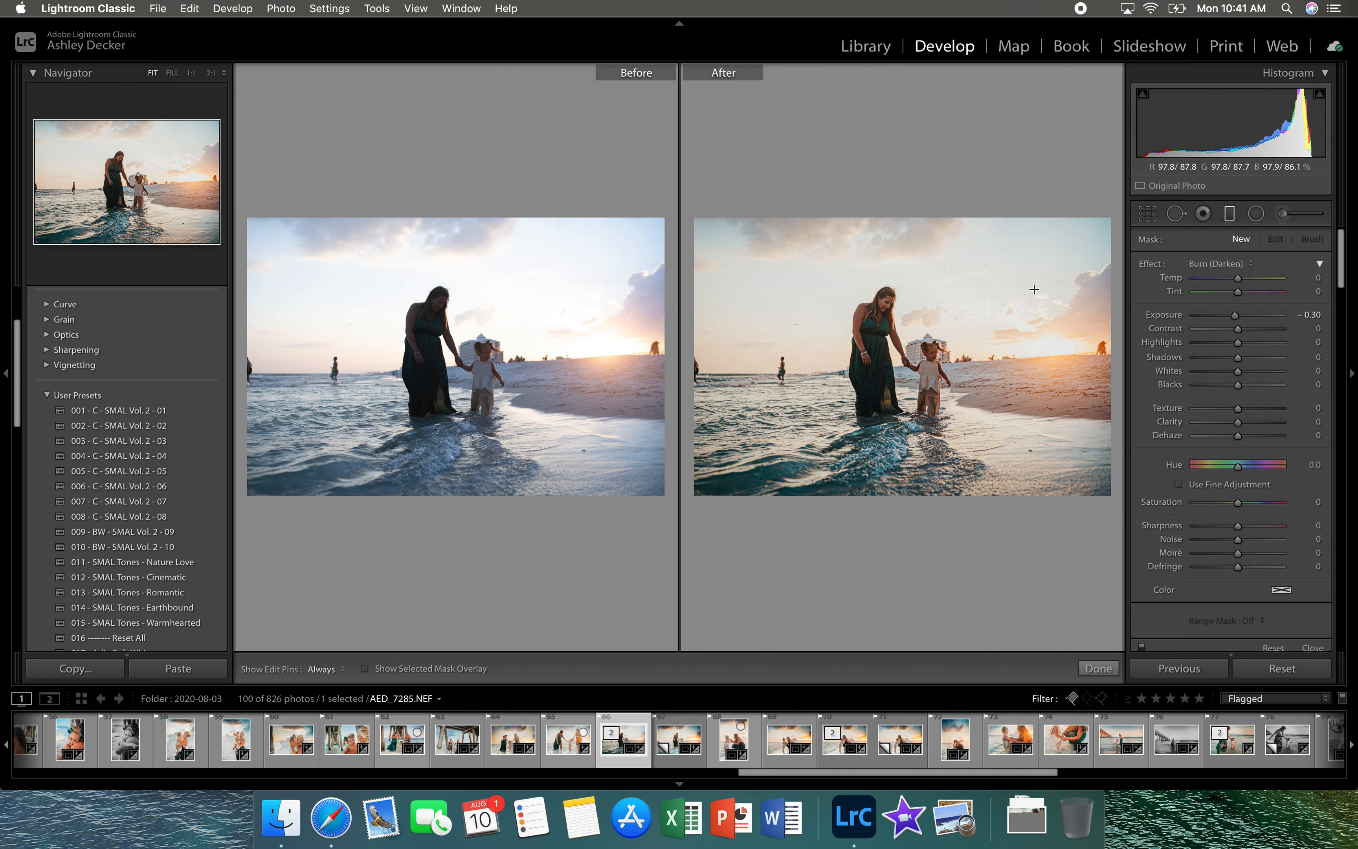
{"action": "left_click_drag", "start_coordinate": [1034, 221], "coordinate": [977, 350]}
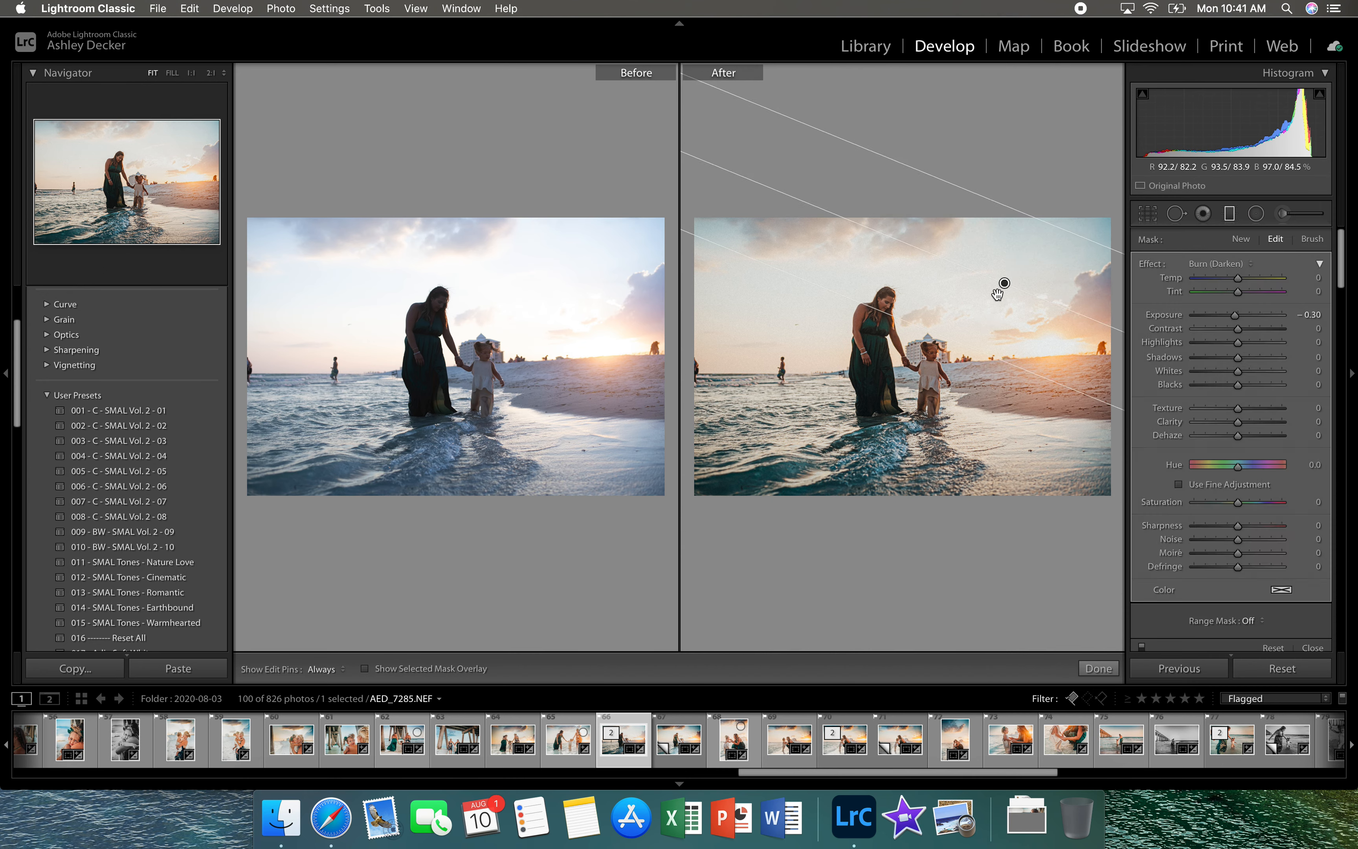
Set the sky filter's Exposure to −1.54 and Saturation to 27, nudge it, and add a matching filter over the upper-left sky
{"action": "left_click_drag", "start_coordinate": [1235, 314], "coordinate": [1222, 316]}
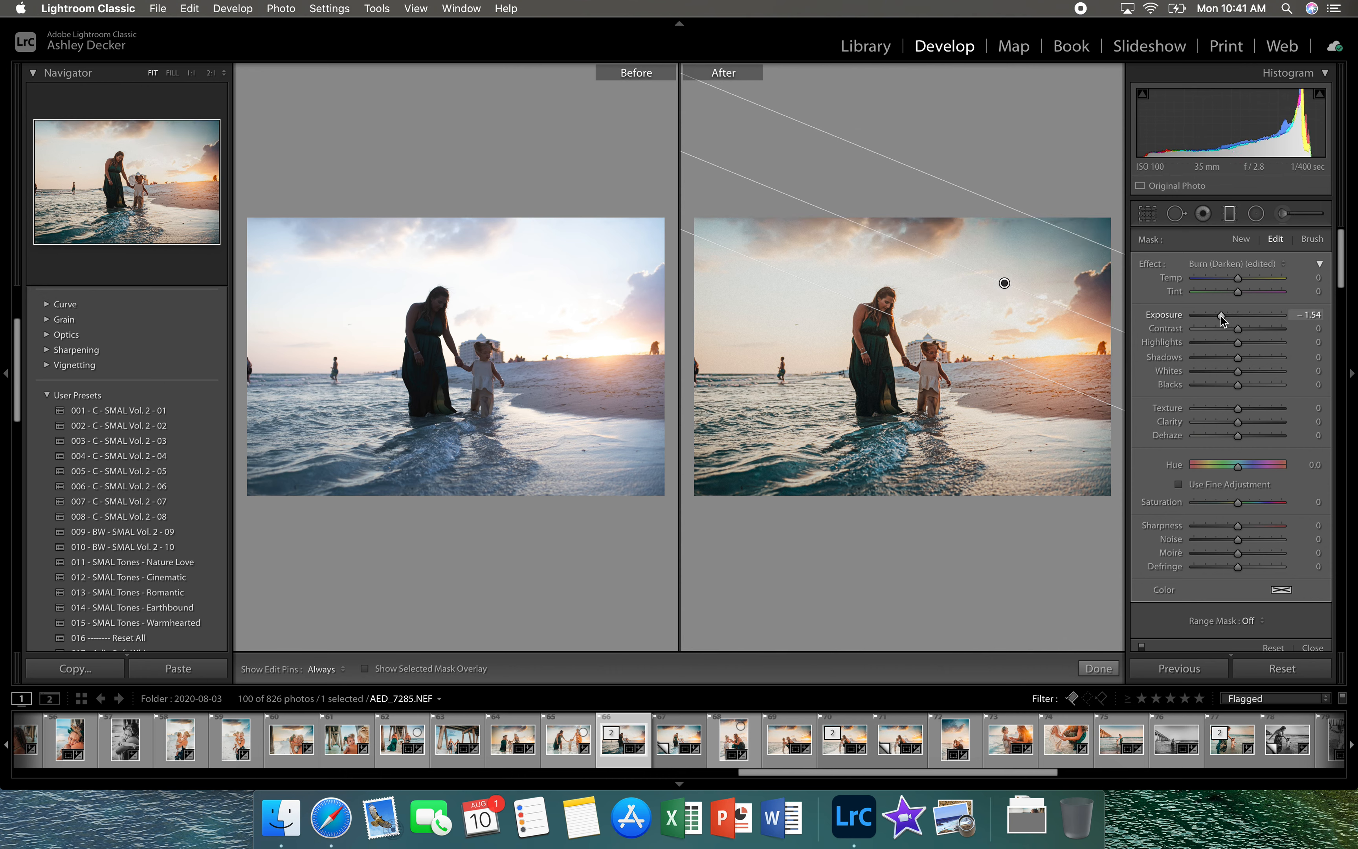
{"action": "left_click", "coordinate": [1250, 502]}
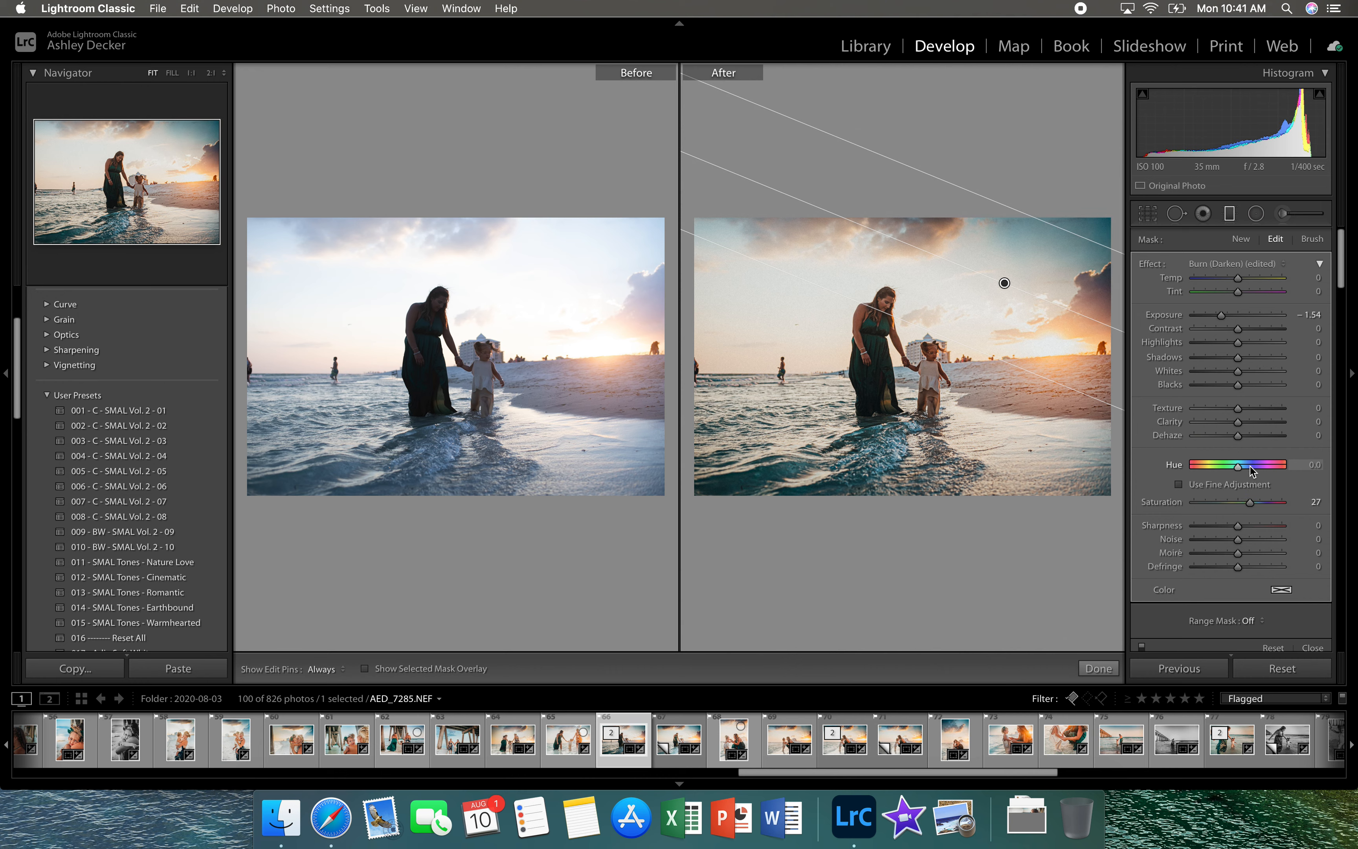
{"action": "left_click_drag", "start_coordinate": [1001, 284], "coordinate": [1026, 292]}
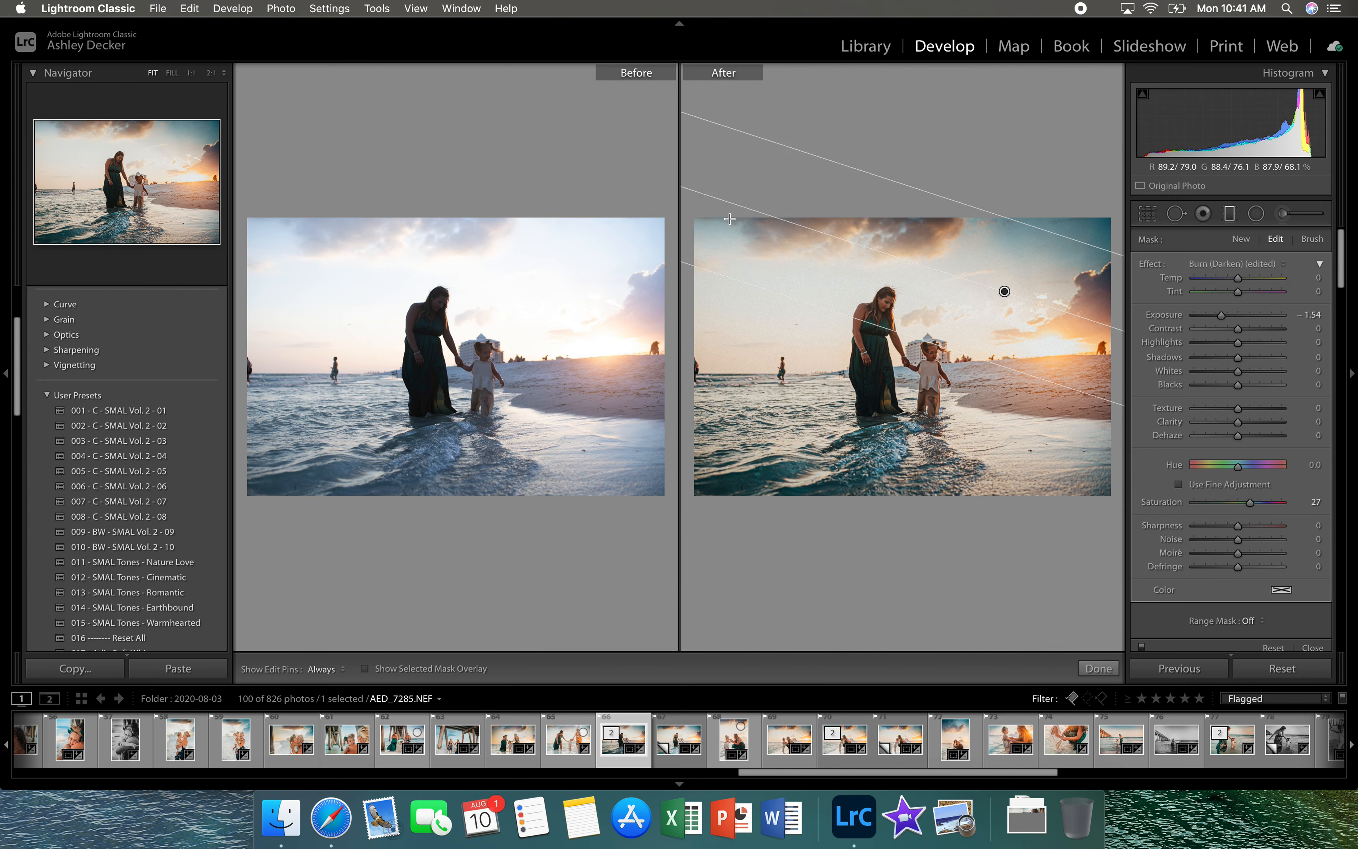
{"action": "left_click_drag", "start_coordinate": [731, 219], "coordinate": [833, 337]}
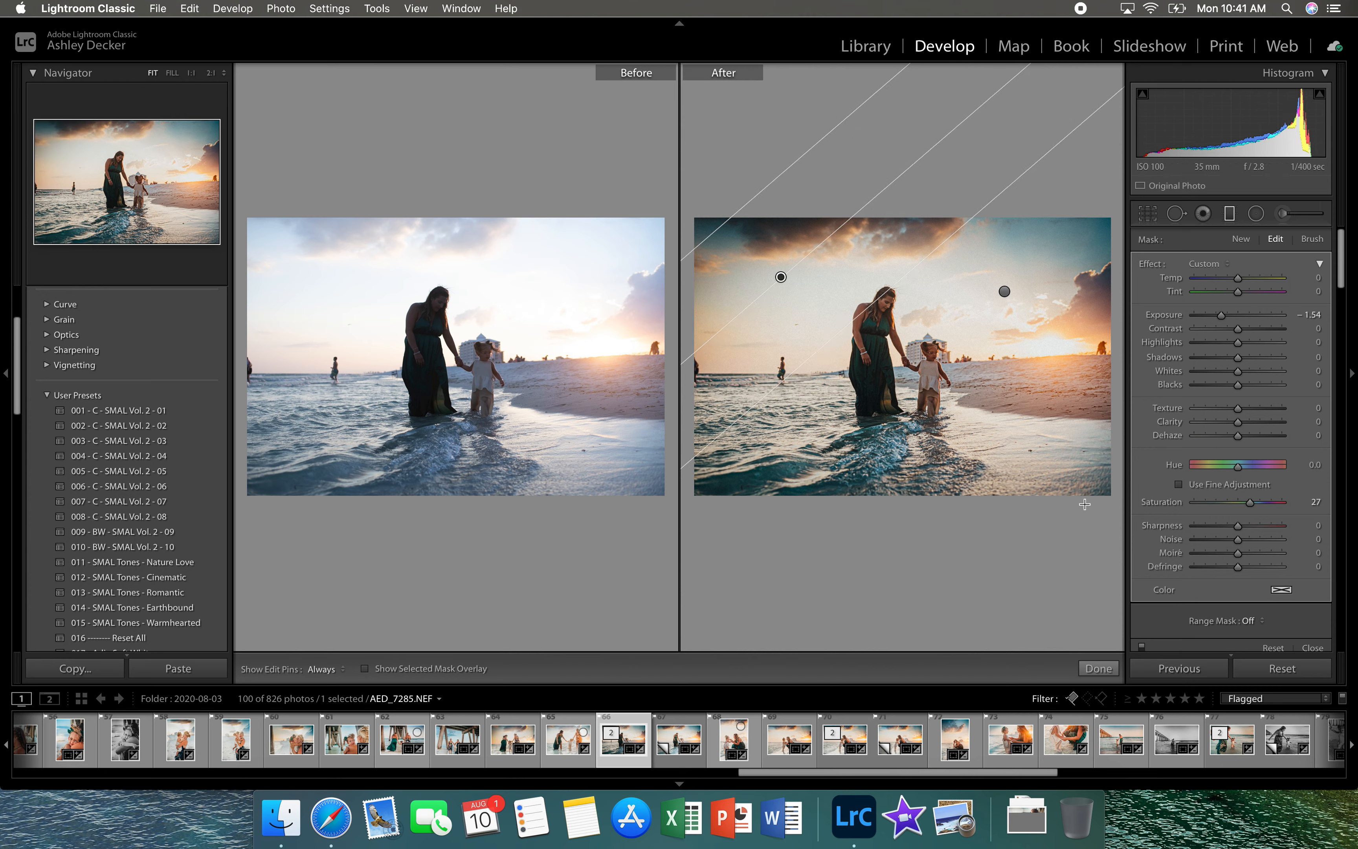
Add a graduated filter from the photo's lower-right corner with the Dodge (Lighten) effect, Exposure 0.96 and Texture −48
{"action": "left_click_drag", "start_coordinate": [1085, 504], "coordinate": [940, 382]}
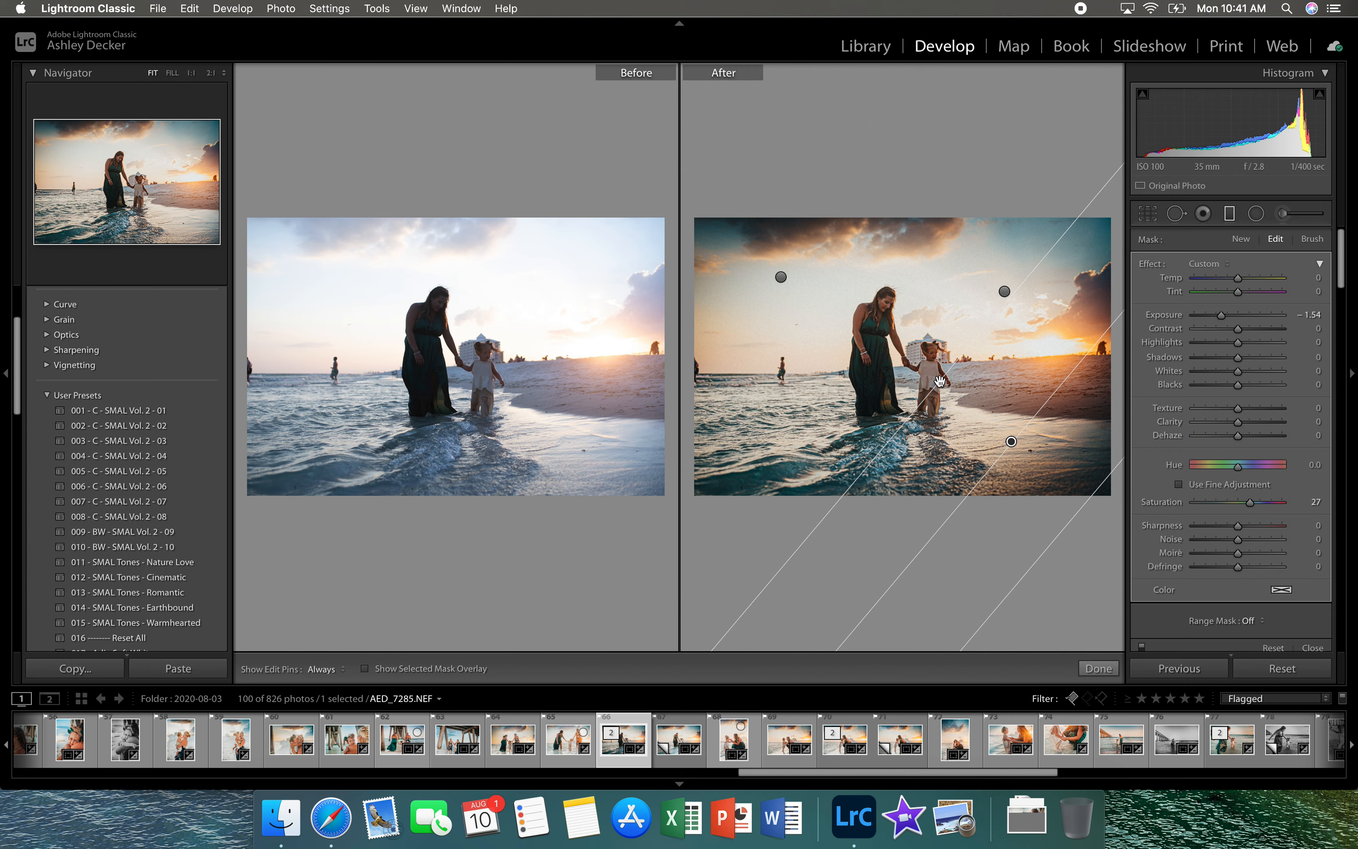
{"action": "left_click", "coordinate": [1207, 263]}
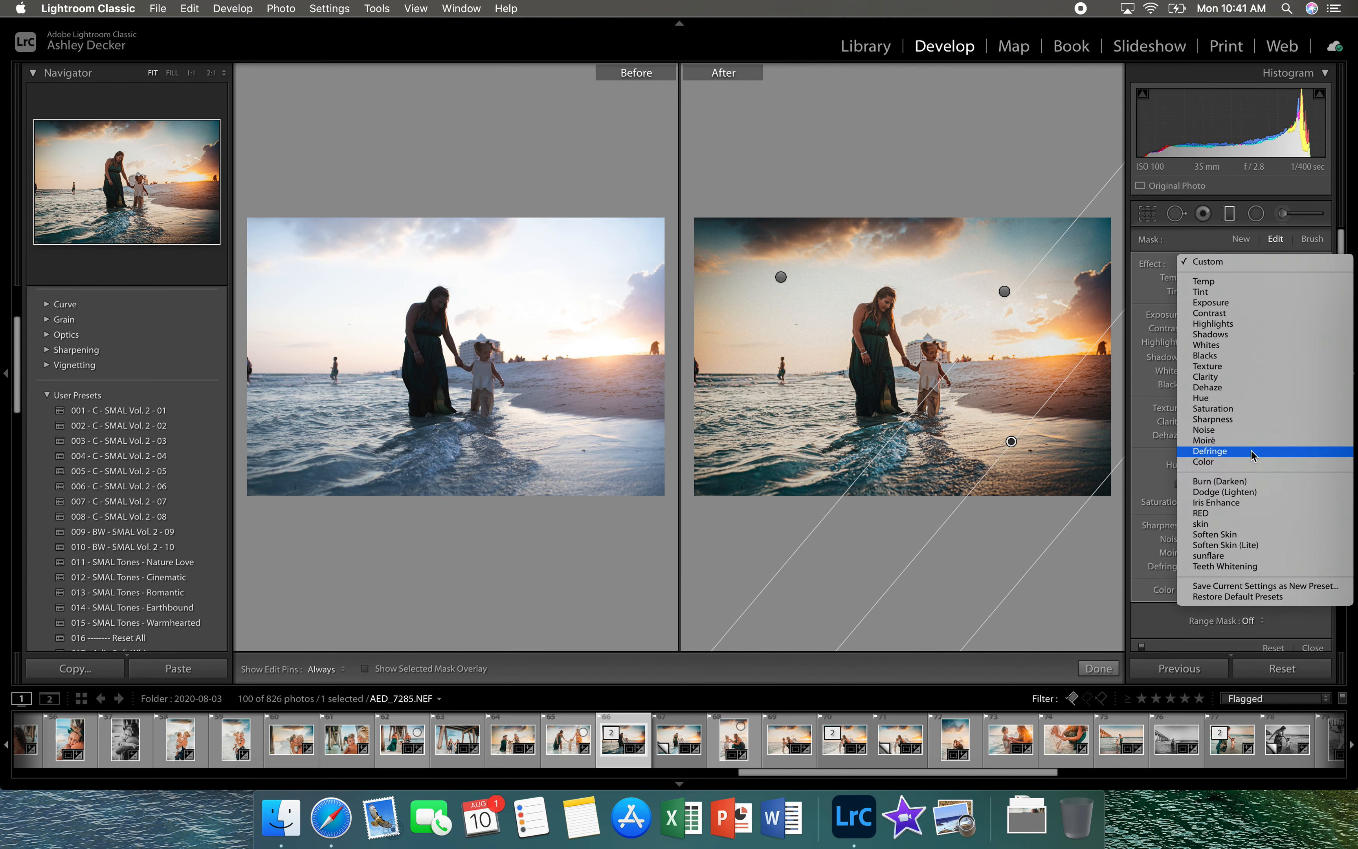
{"action": "left_click", "coordinate": [1256, 491]}
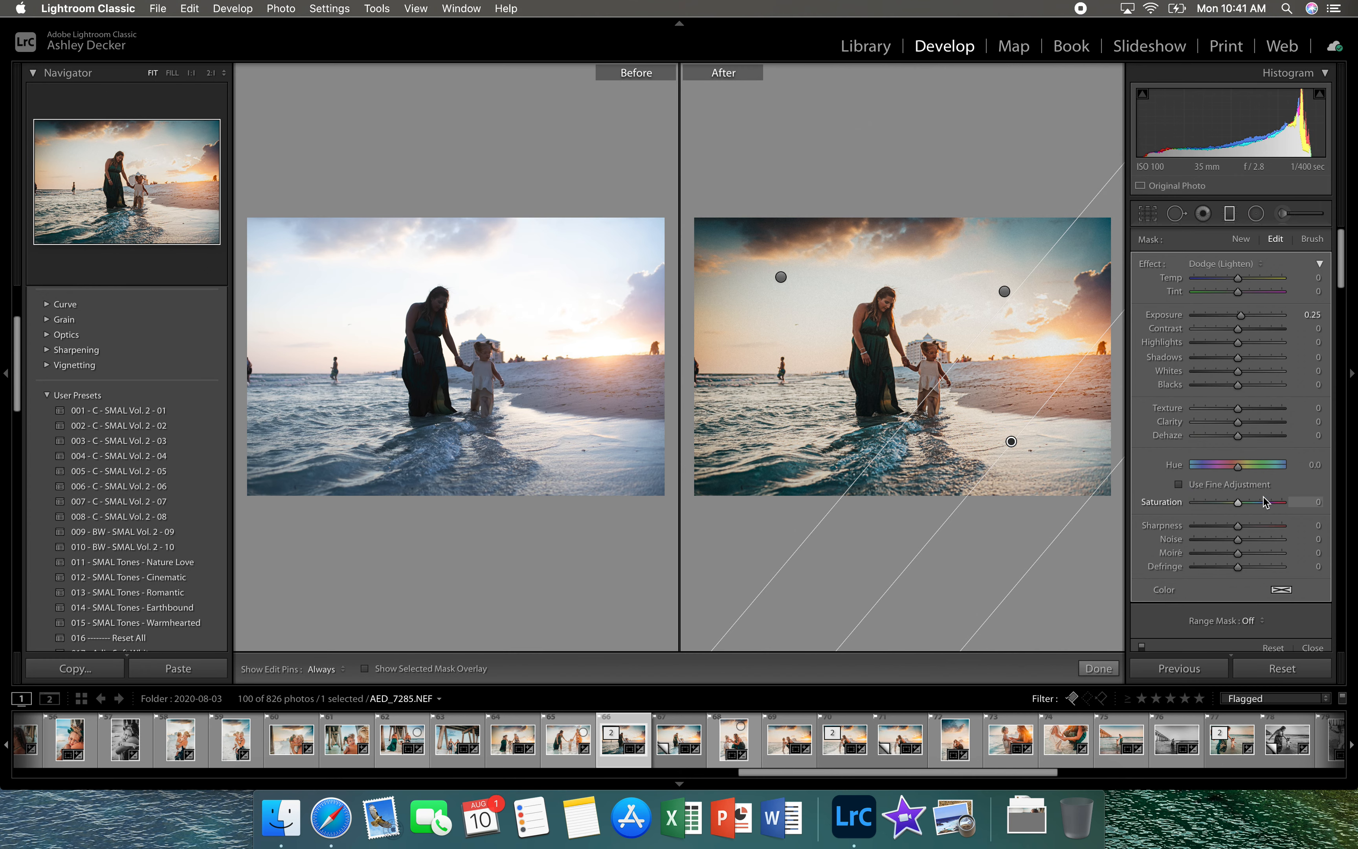
{"action": "left_click_drag", "start_coordinate": [1242, 314], "coordinate": [1250, 317]}
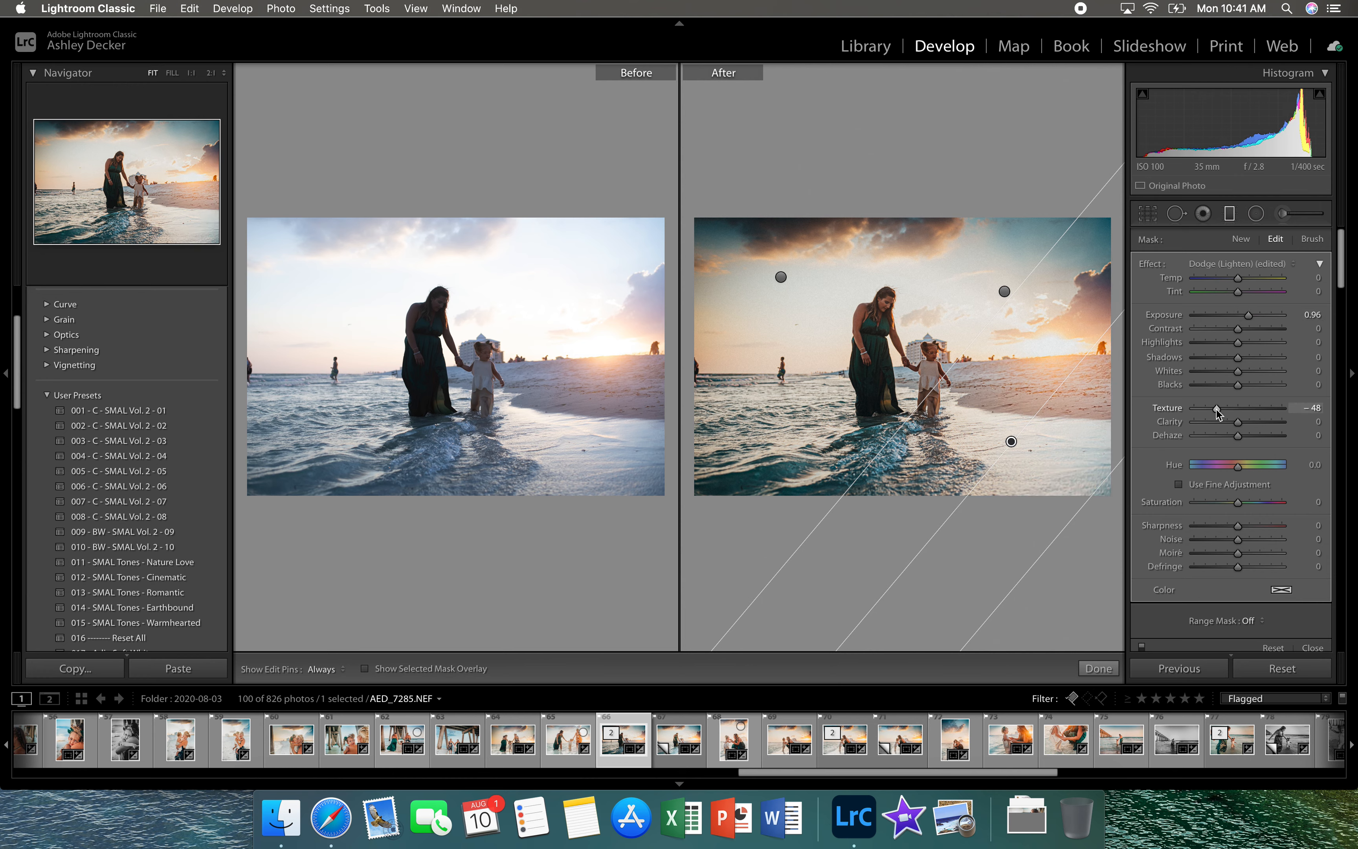
Add two more graduated filters with the same lightening settings, from the photo's bottom edge and its lower-left corner
{"action": "left_click_drag", "start_coordinate": [936, 501], "coordinate": [933, 410]}
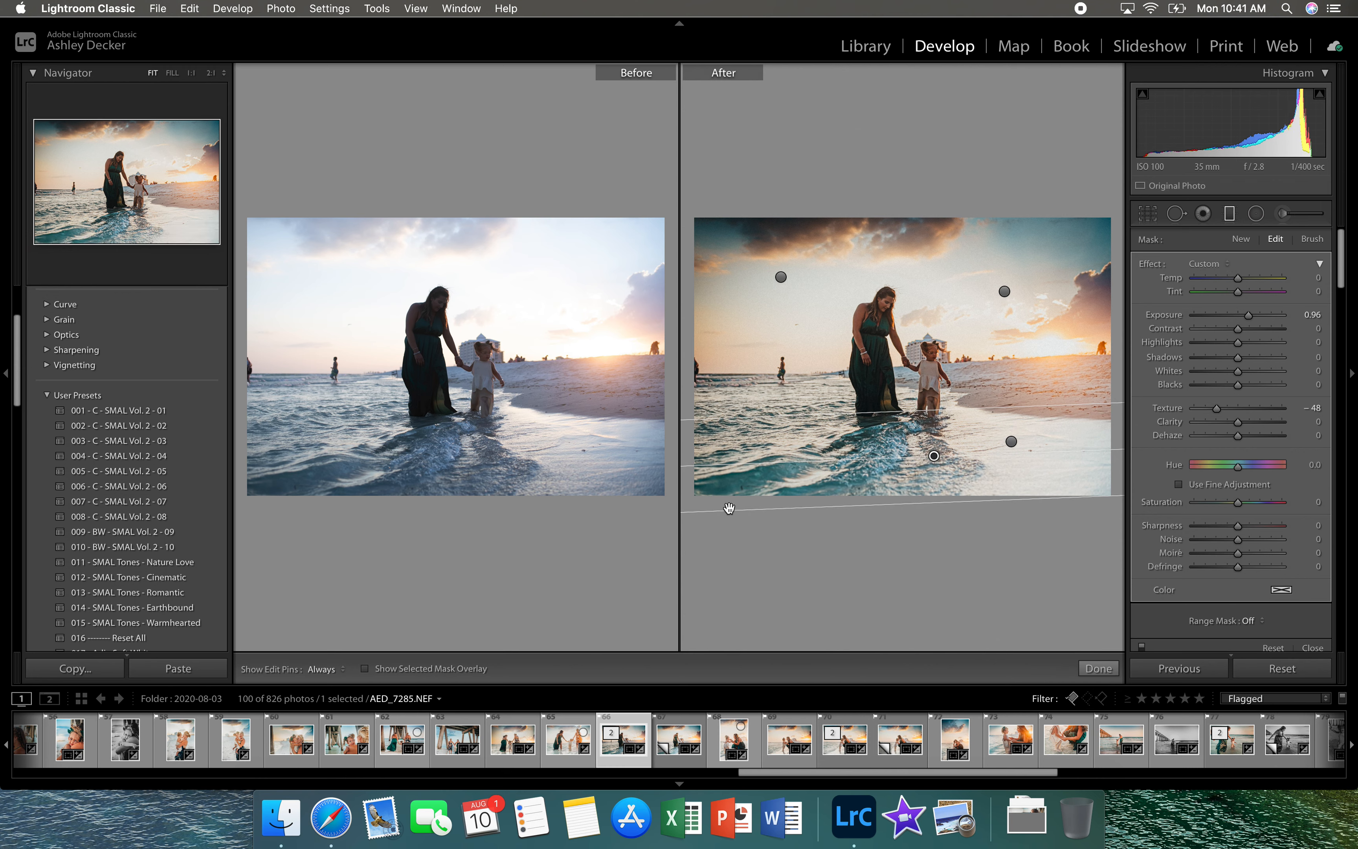
{"action": "left_click_drag", "start_coordinate": [734, 522], "coordinate": [825, 359]}
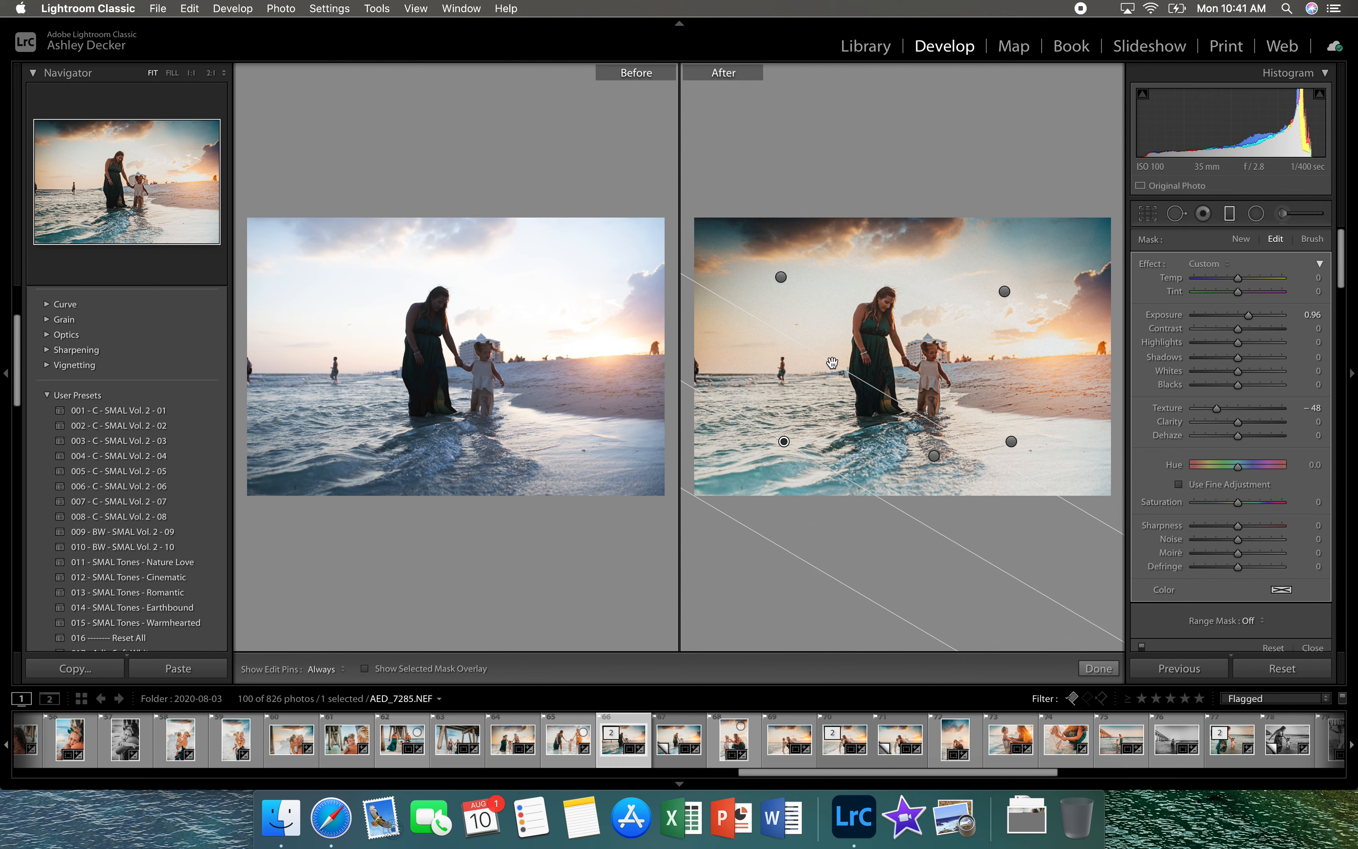
{"action": "left_click", "coordinate": [1101, 668]}
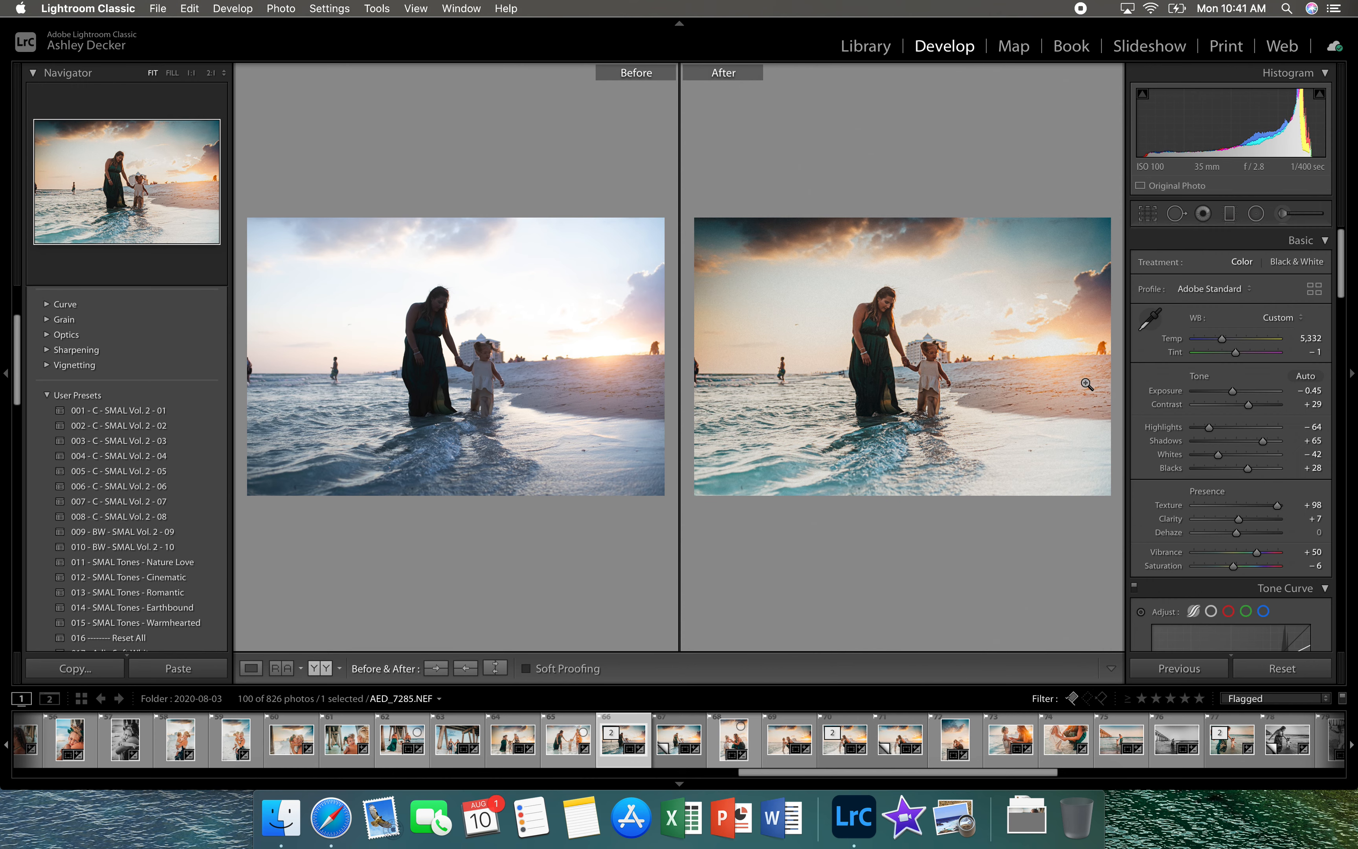
Place a radial filter with the sunflare effect over the setting sun and delete the extra filter pin beside it
{"action": "left_click", "coordinate": [1258, 216]}
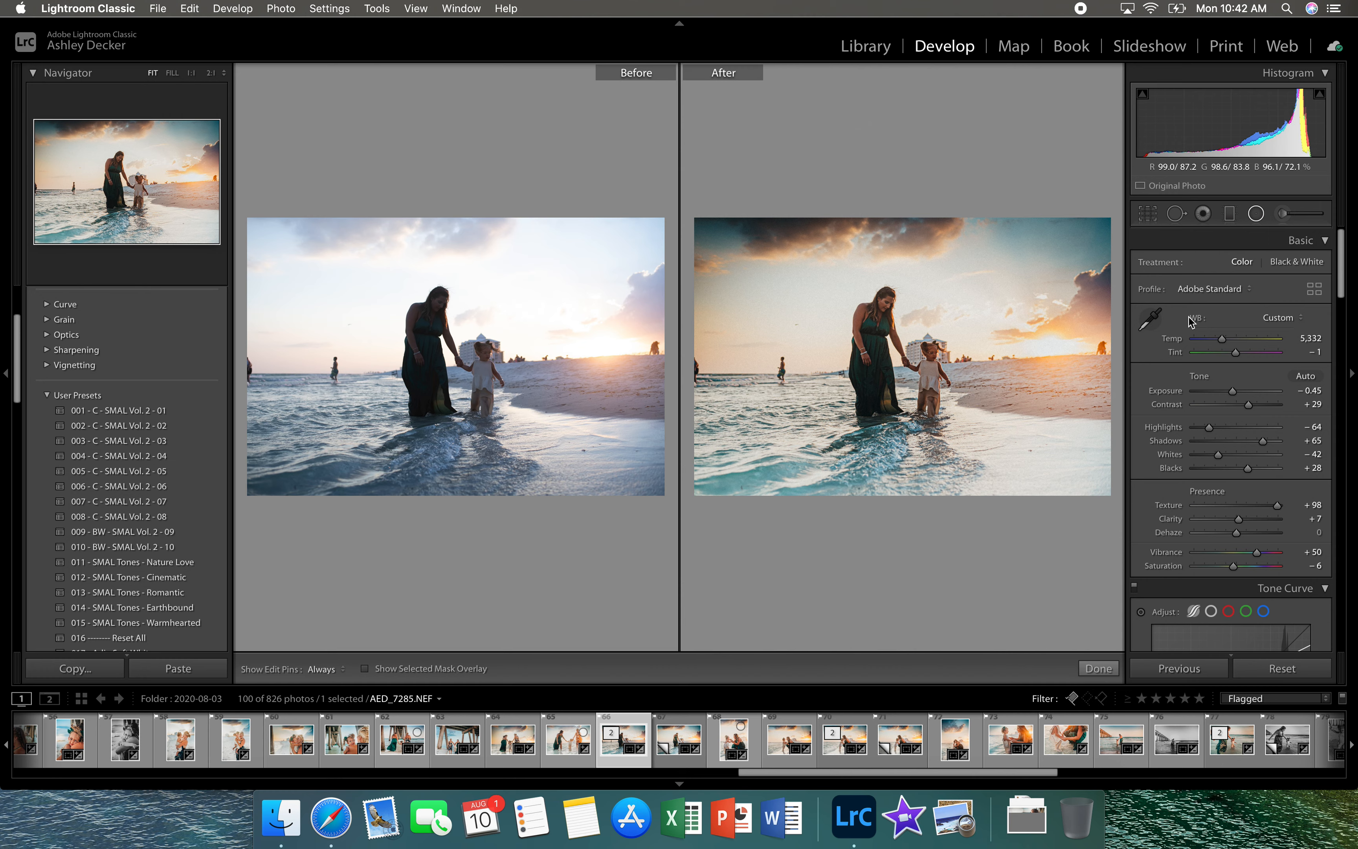
{"action": "key", "text": "shift+m"}
{"action": "left_click", "coordinate": [1216, 267]}
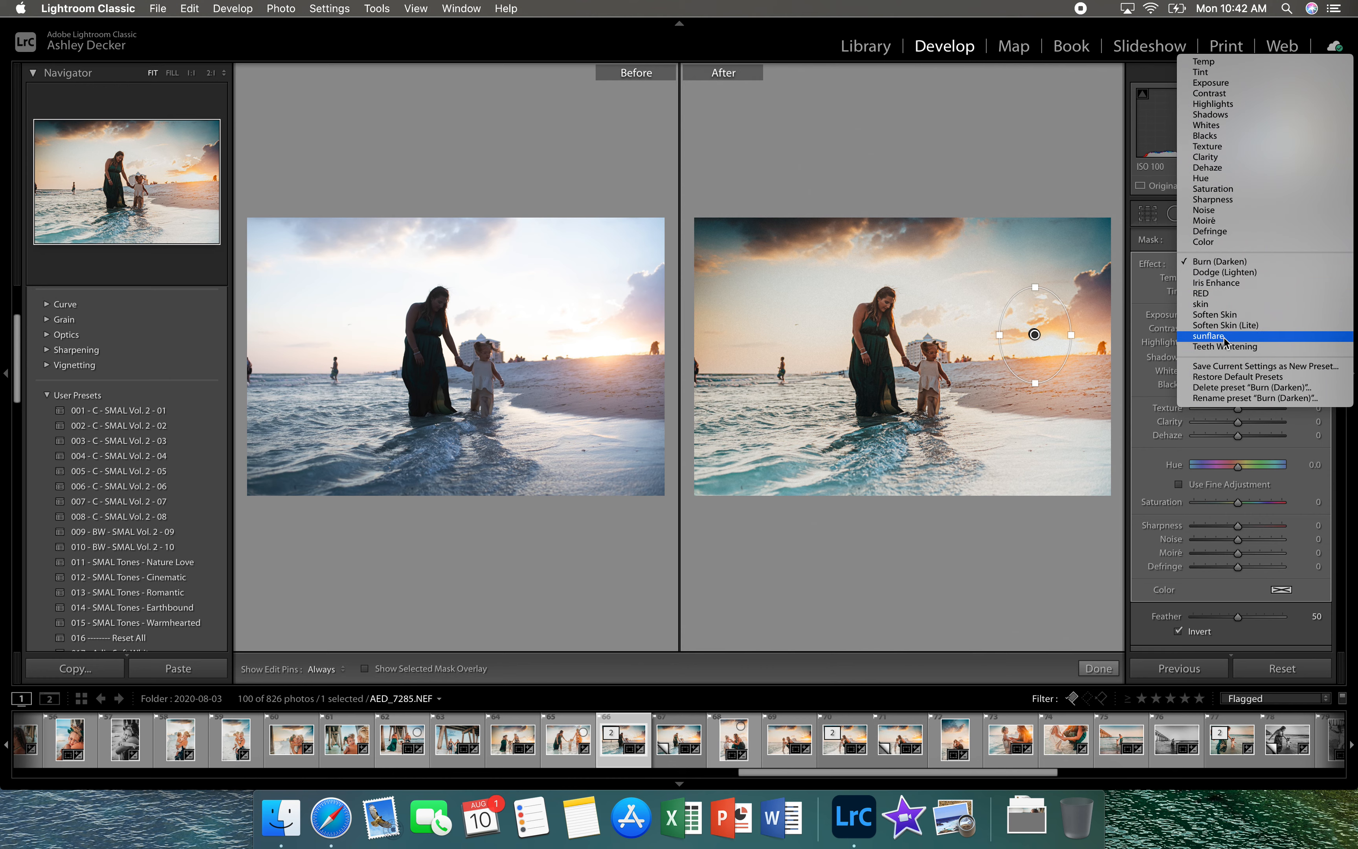
{"action": "left_click", "coordinate": [1213, 336]}
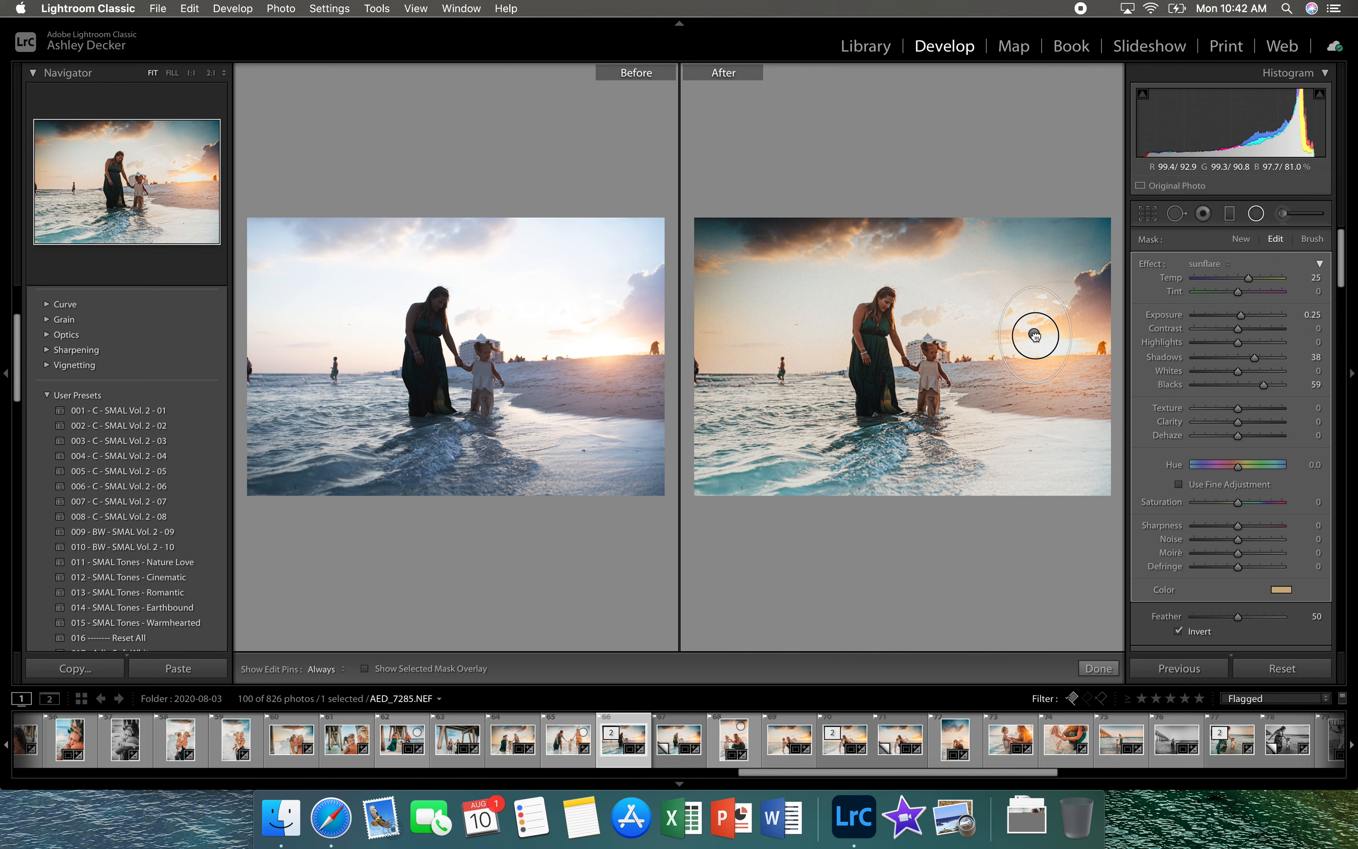
{"action": "left_click_drag", "start_coordinate": [1036, 336], "coordinate": [1058, 347]}
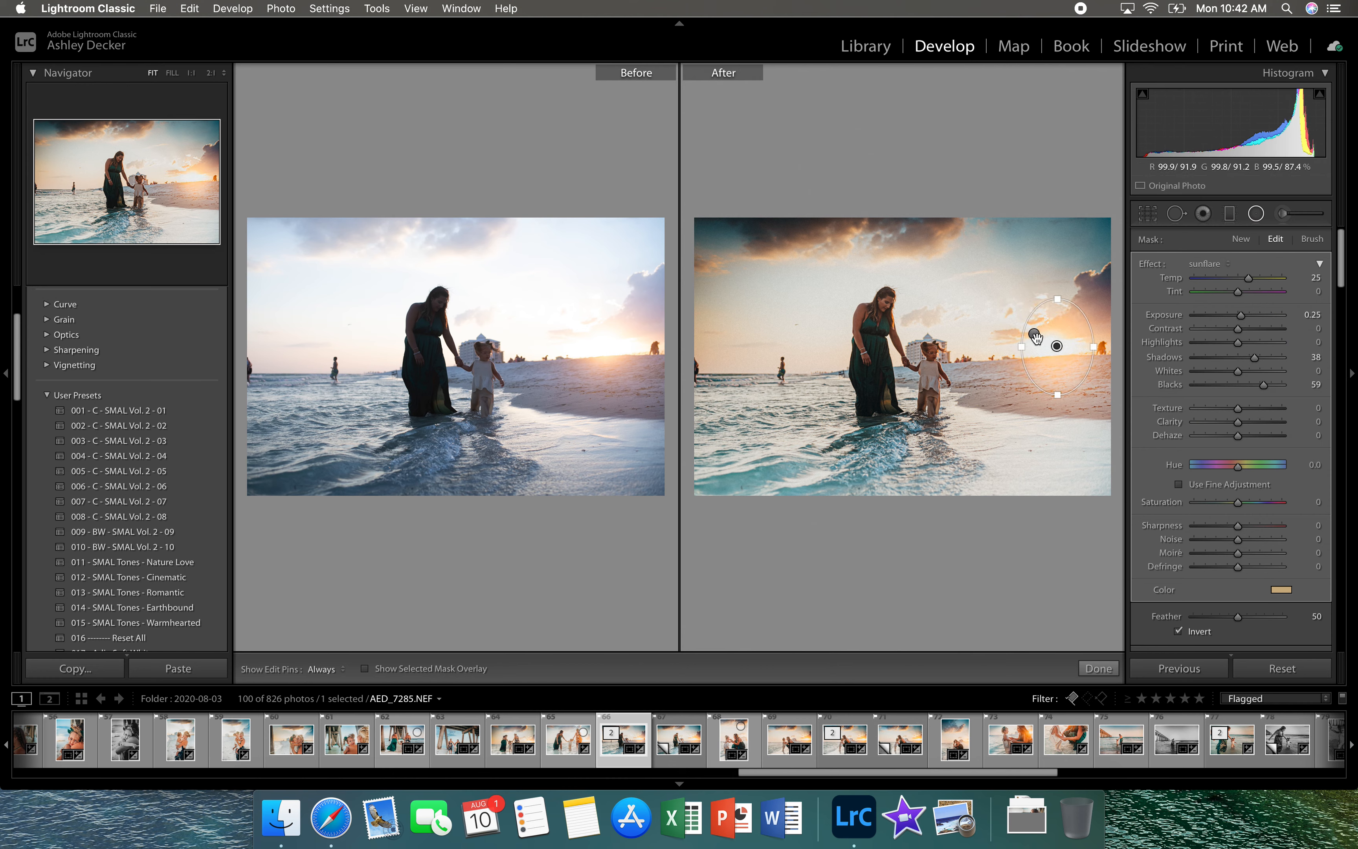
{"action": "right_click", "coordinate": [1035, 337]}
{"action": "left_click", "coordinate": [1056, 358]}
Add a radial filter centred on the woman and child with the Dodge (Lighten) effect
{"action": "mouse_move", "coordinate": [855, 297]}
{"action": "left_mouse_down"}
{"action": "mouse_move", "coordinate": [895, 297]}
{"action": "mouse_move", "coordinate": [964, 369]}
{"action": "mouse_move", "coordinate": [952, 399]}
{"action": "left_mouse_up"}
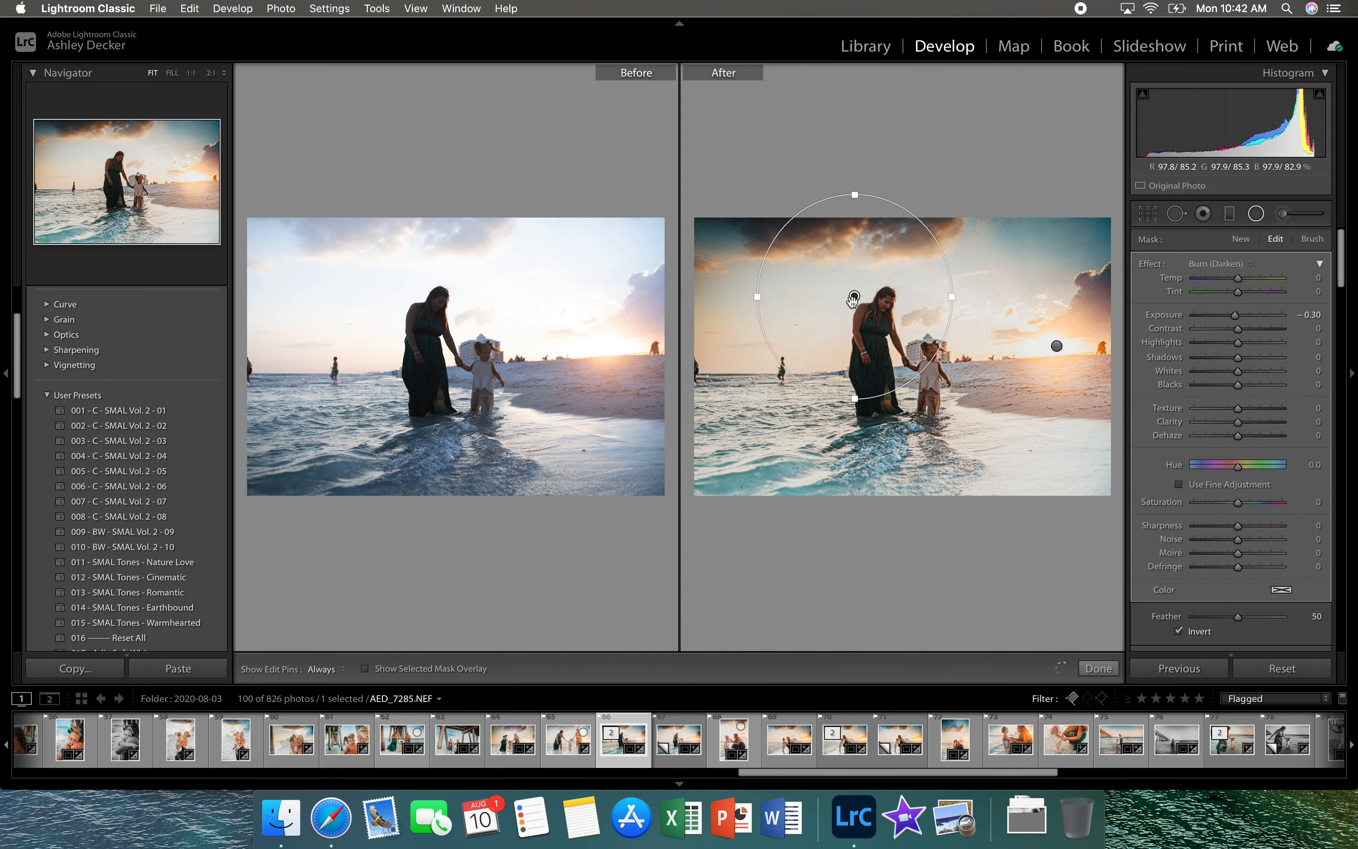
{"action": "left_click_drag", "start_coordinate": [855, 297], "coordinate": [902, 353]}
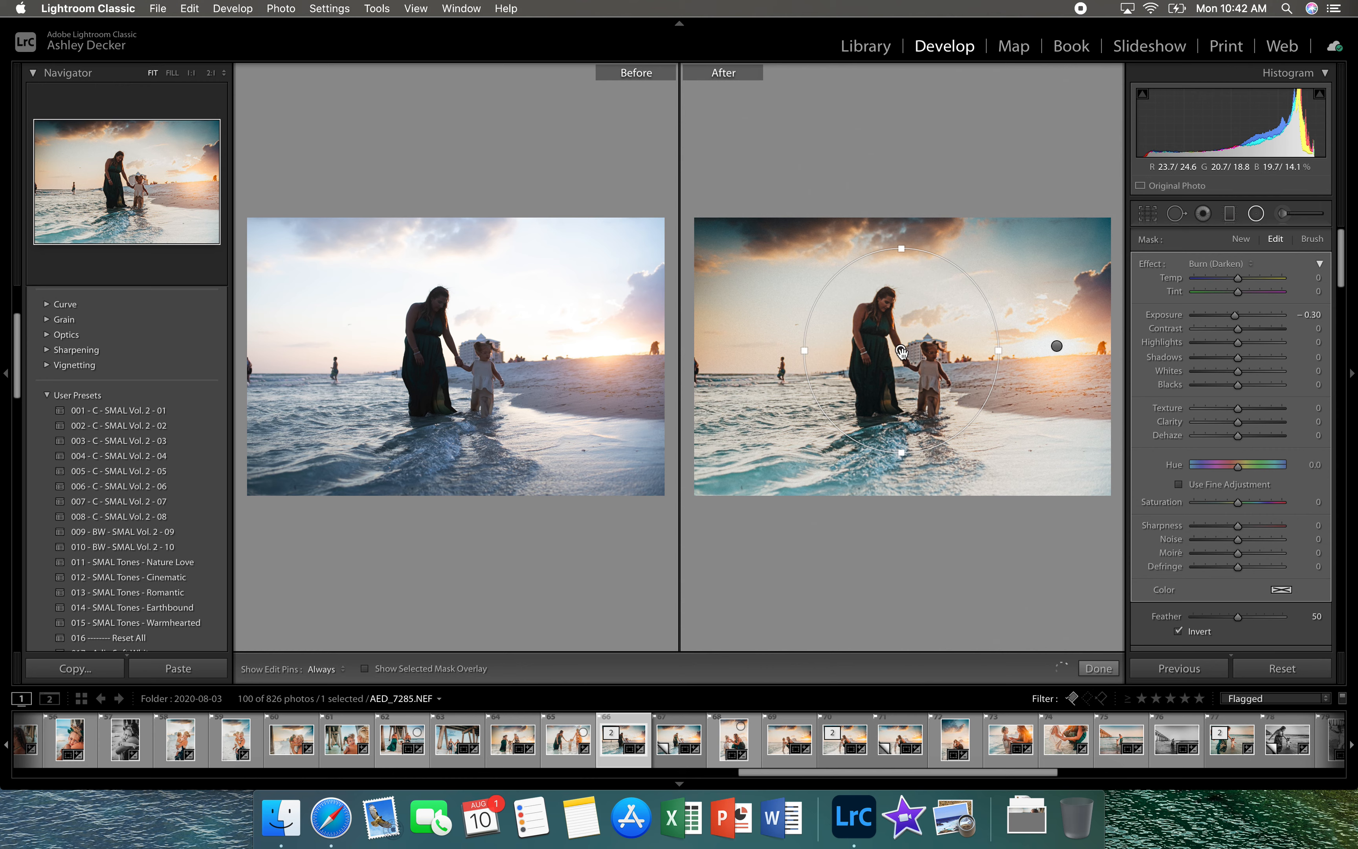
{"action": "left_click", "coordinate": [1218, 264]}
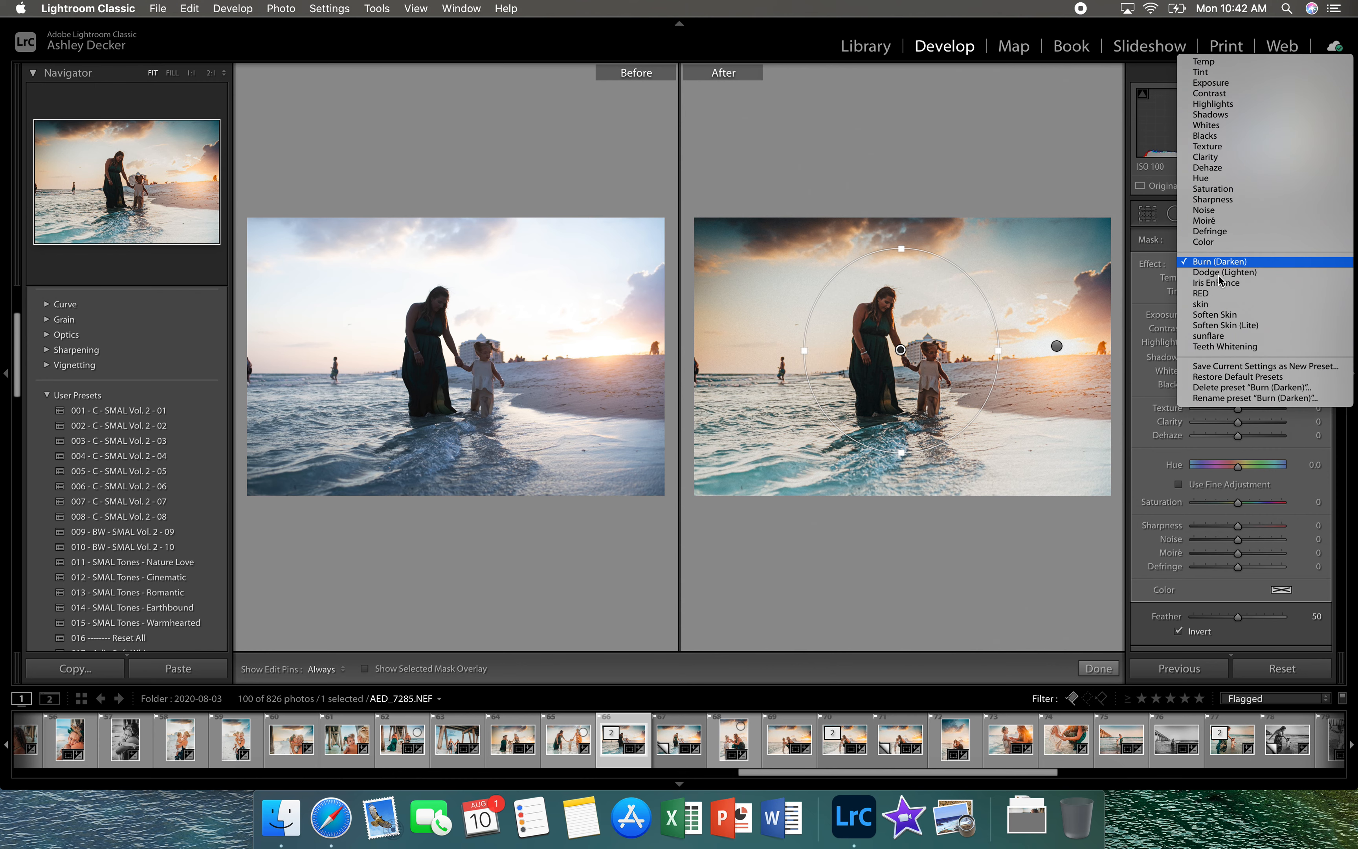
{"action": "left_click", "coordinate": [1220, 273]}
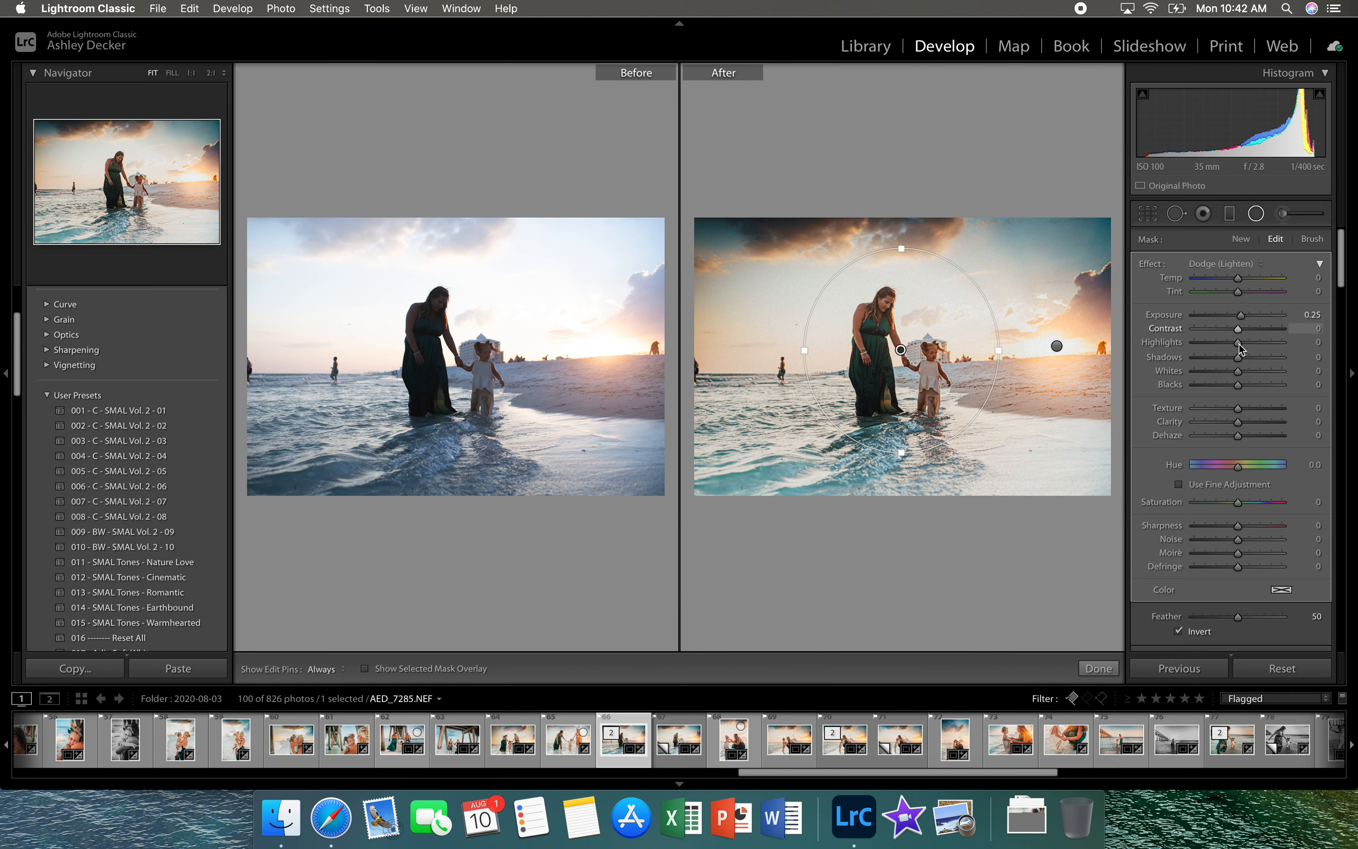
Set the subjects' radial filter to Highlights 22, Shadows 18, Blacks −14 and Texture 72, and finish the filter
{"action": "left_click_drag", "start_coordinate": [1239, 345], "coordinate": [1249, 349]}
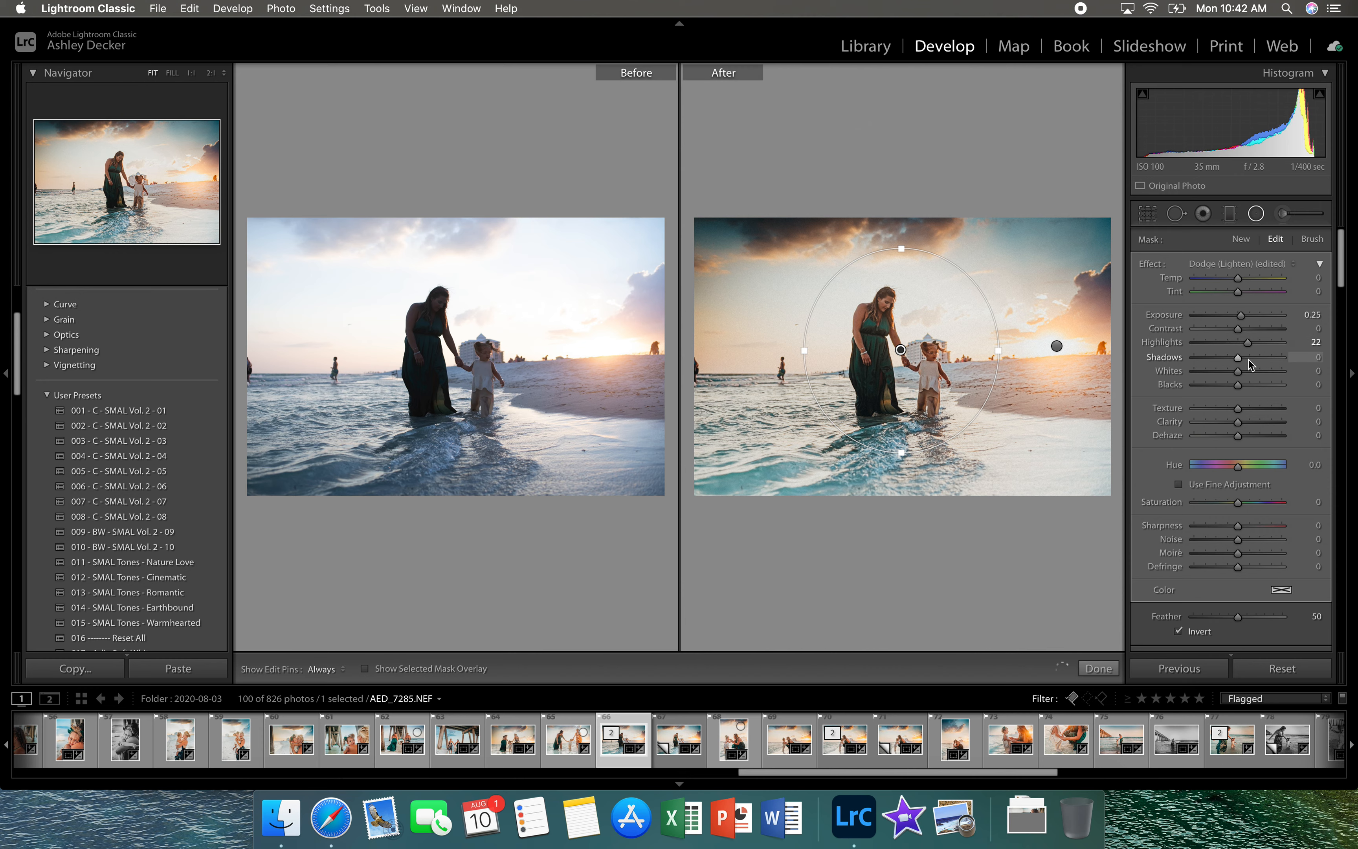
{"action": "left_click", "coordinate": [1262, 359]}
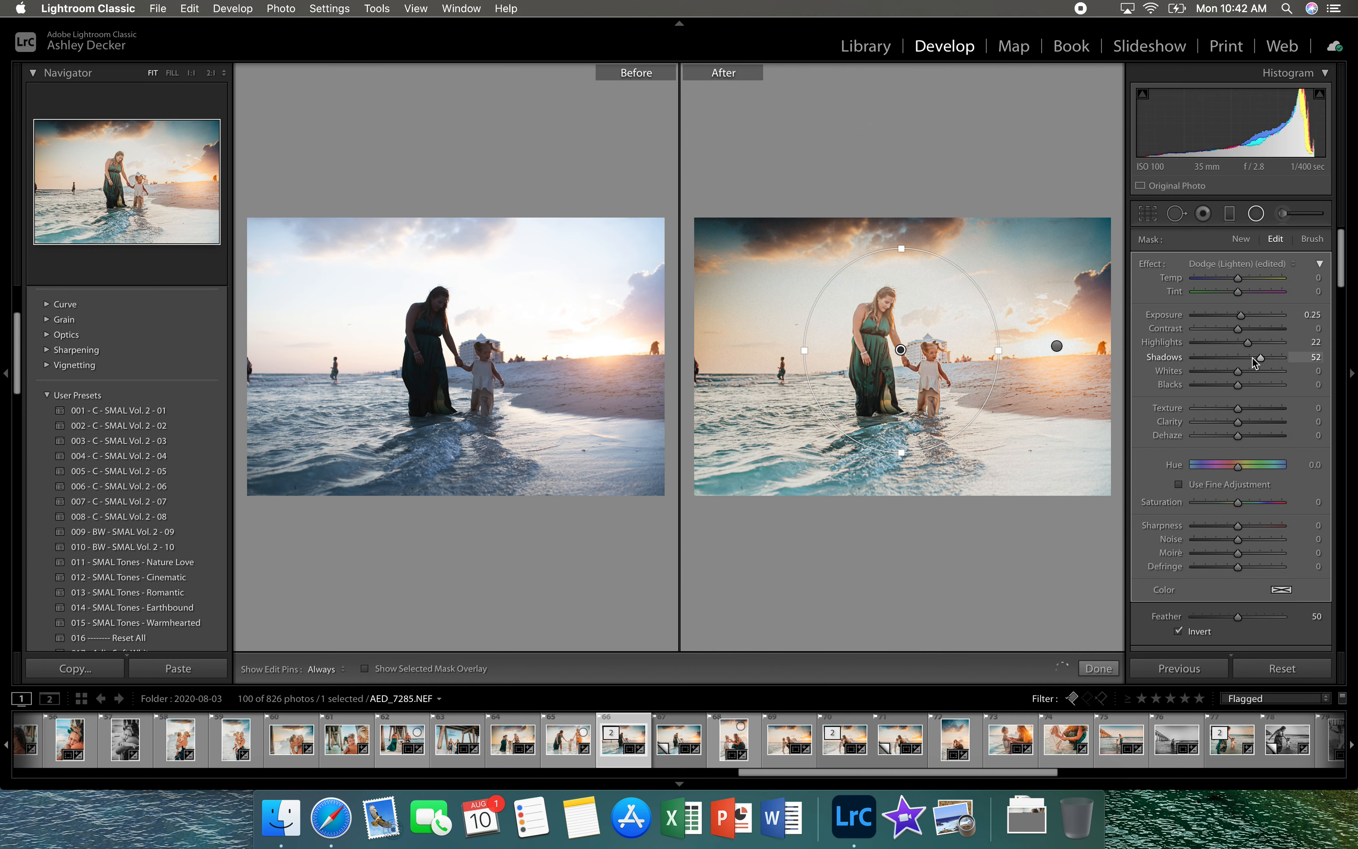
{"action": "left_click", "coordinate": [1254, 358]}
{"action": "left_click_drag", "start_coordinate": [1253, 358], "coordinate": [1249, 358]}
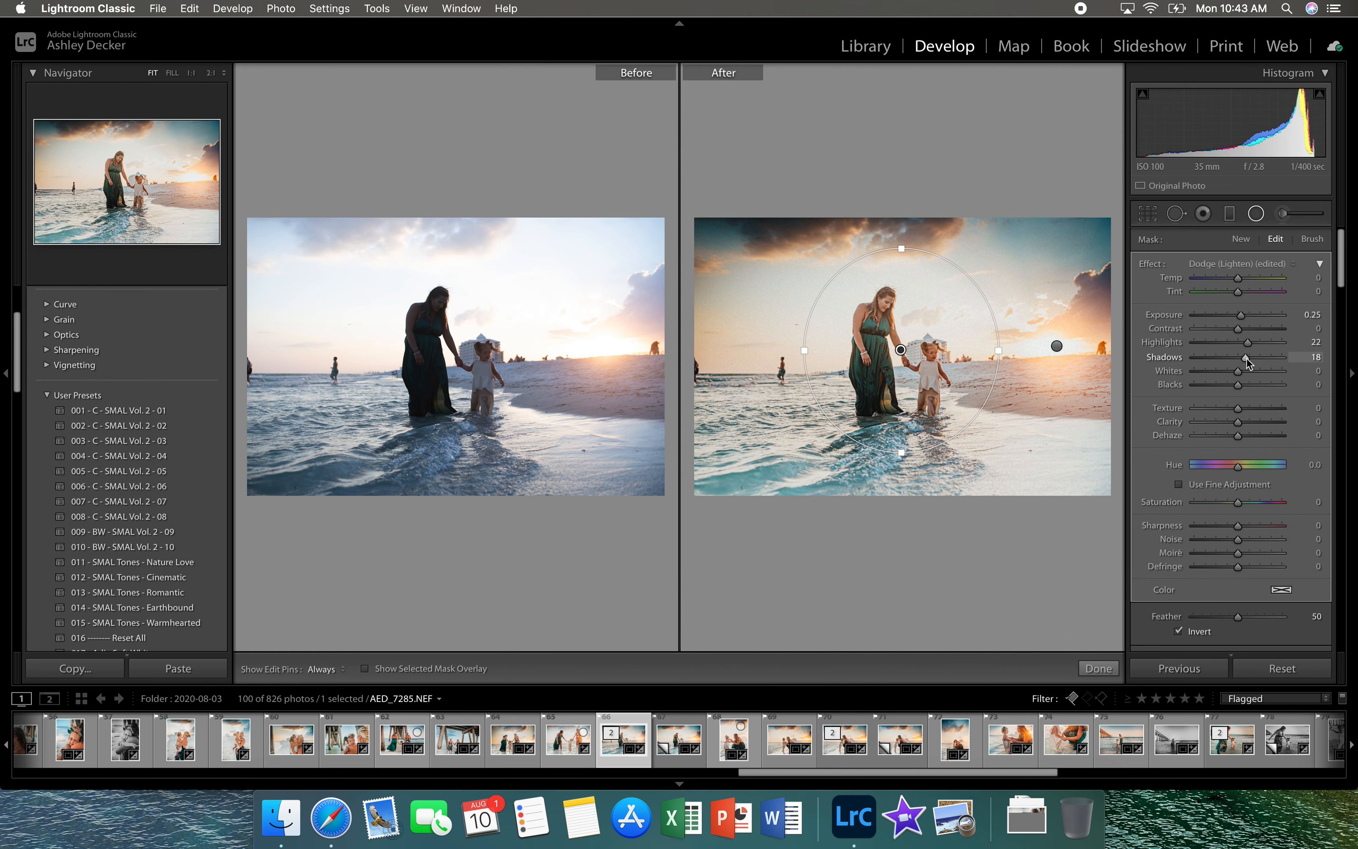
{"action": "left_click_drag", "start_coordinate": [1240, 387], "coordinate": [1232, 391]}
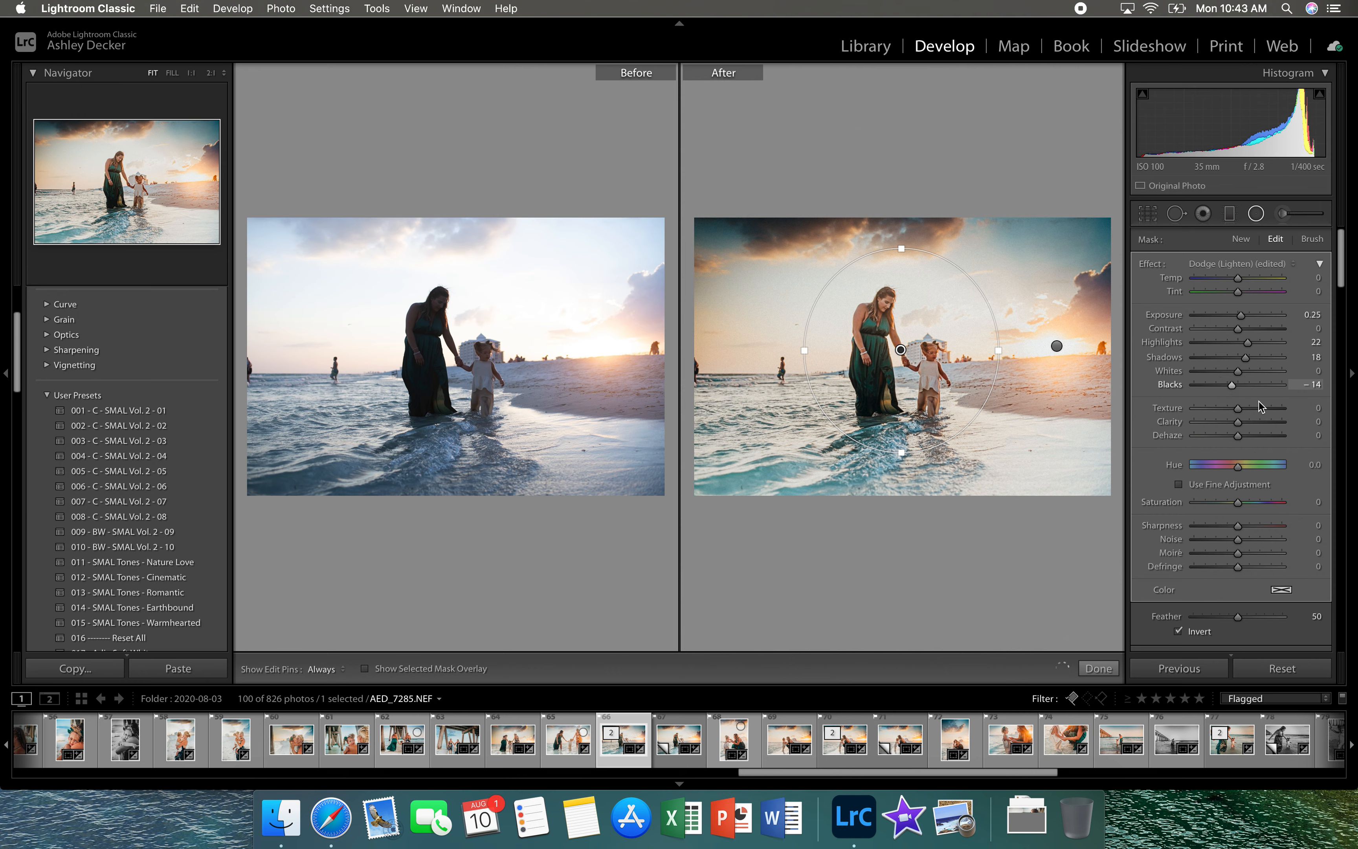
{"action": "left_click", "coordinate": [1272, 412]}
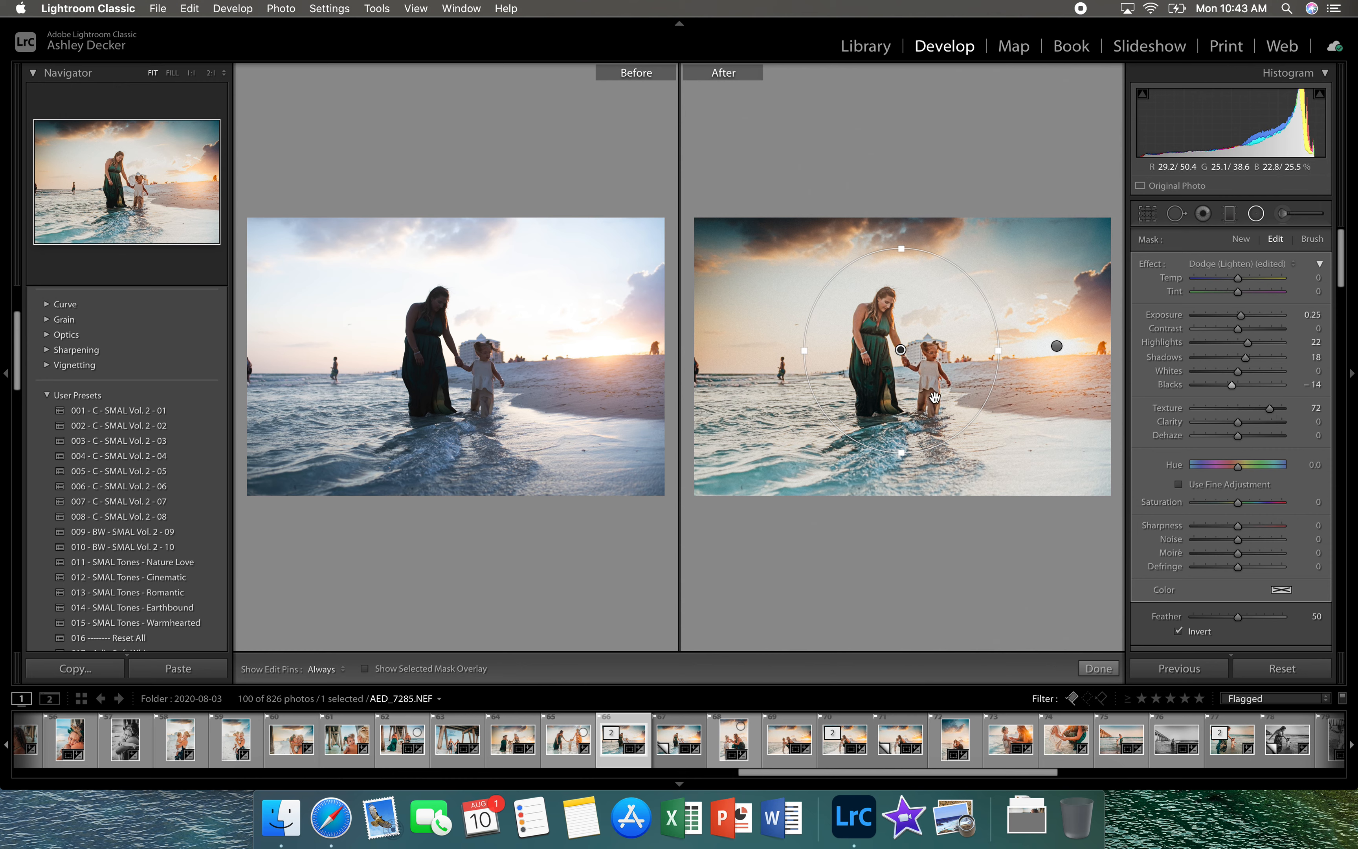
{"action": "left_click", "coordinate": [1099, 668]}
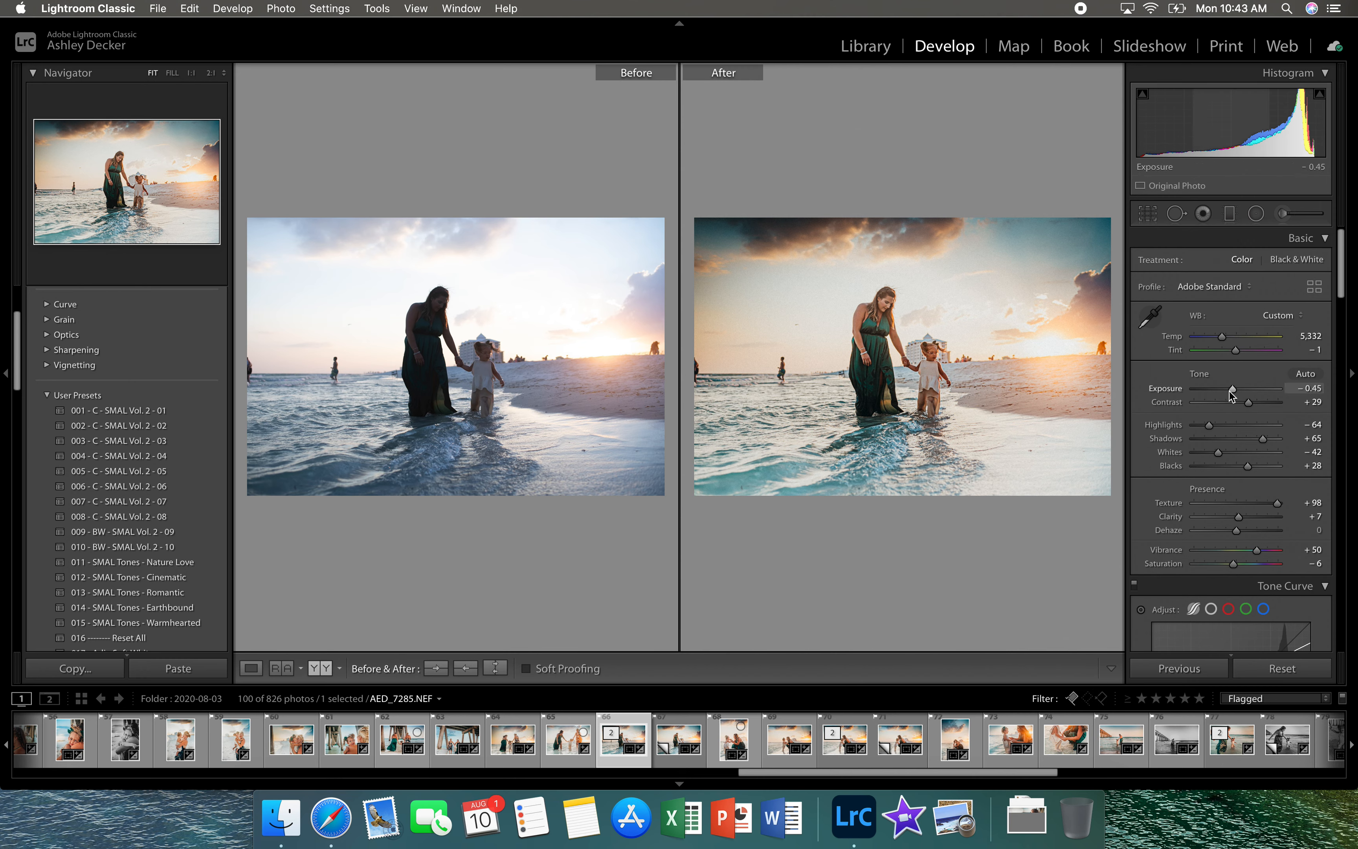
Set the basic Shadows to +66, and retouch the small dark figure at the beach's far right edge with a Heal spot edit
{"action": "left_click_drag", "start_coordinate": [1266, 441], "coordinate": [1267, 442]}
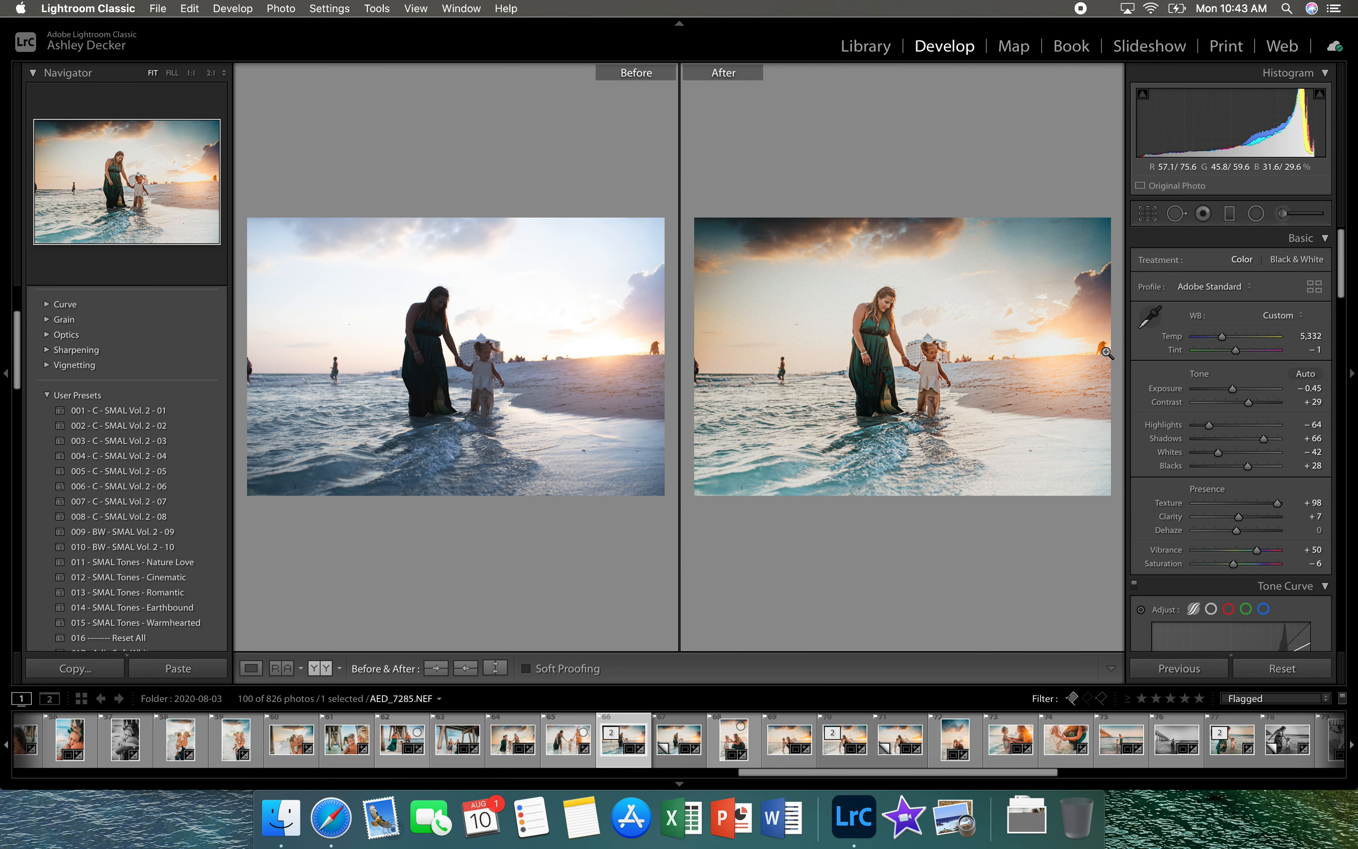
{"action": "left_click", "coordinate": [1177, 215]}
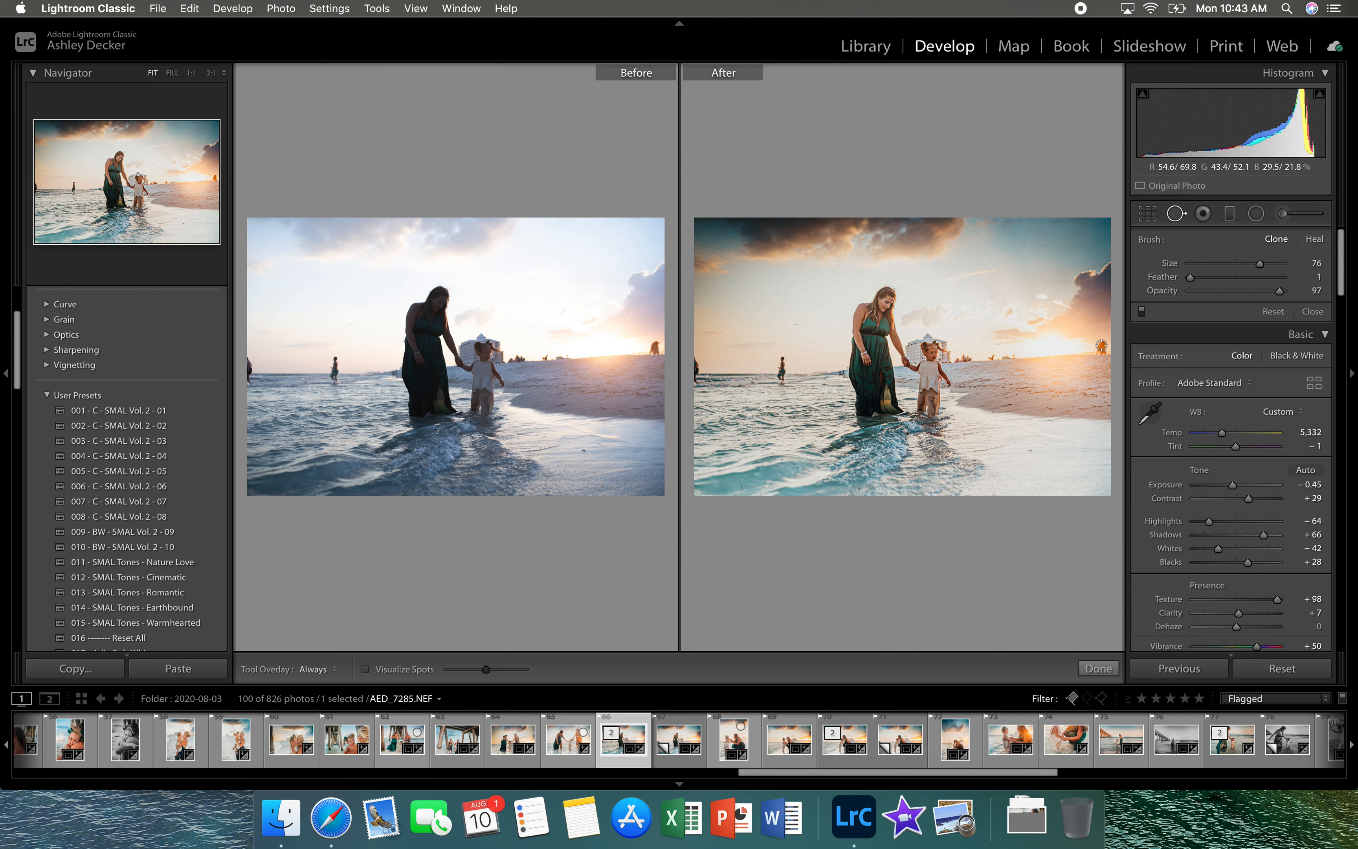
{"action": "left_click_drag", "start_coordinate": [1099, 352], "coordinate": [1078, 355]}
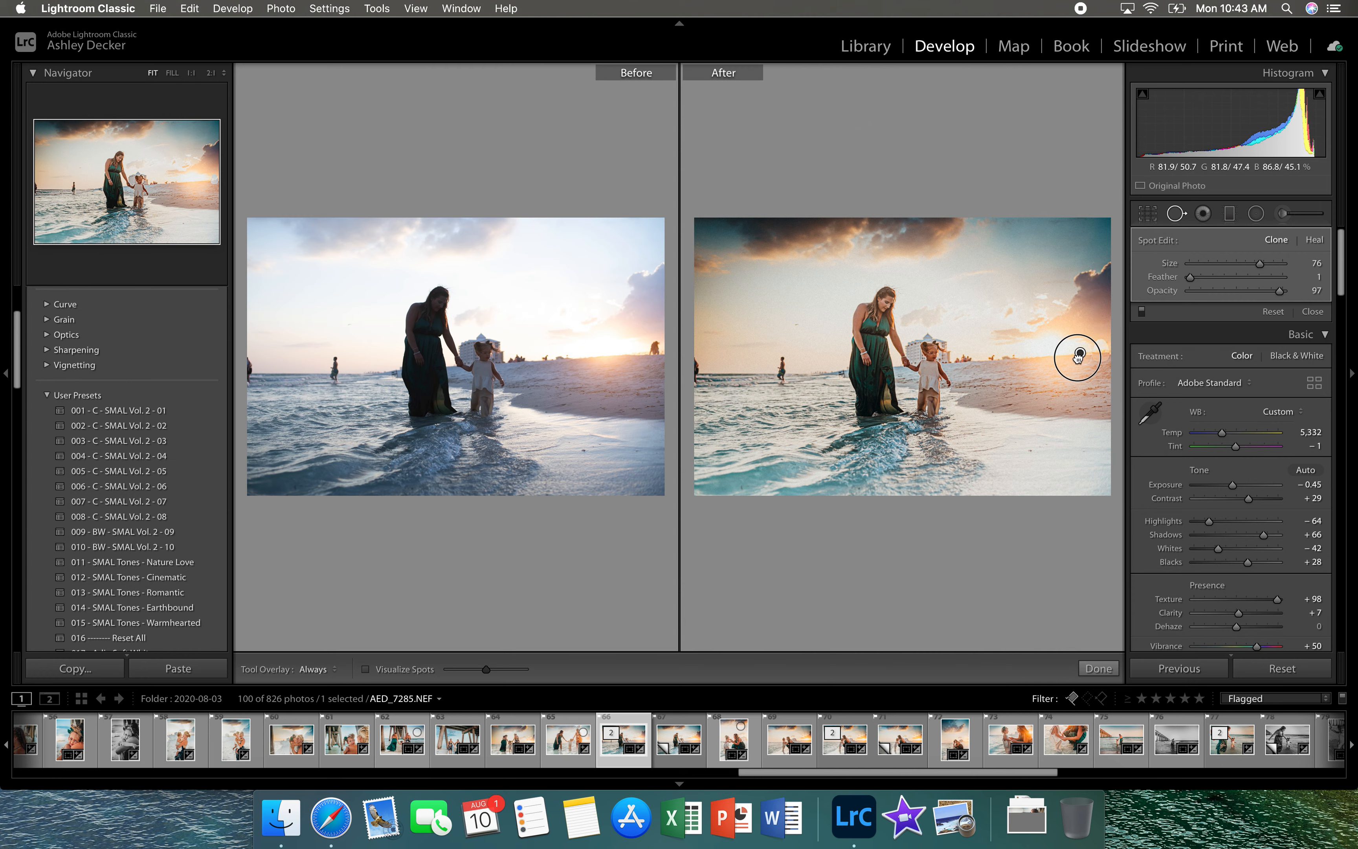
{"action": "right_click", "coordinate": [1080, 354]}
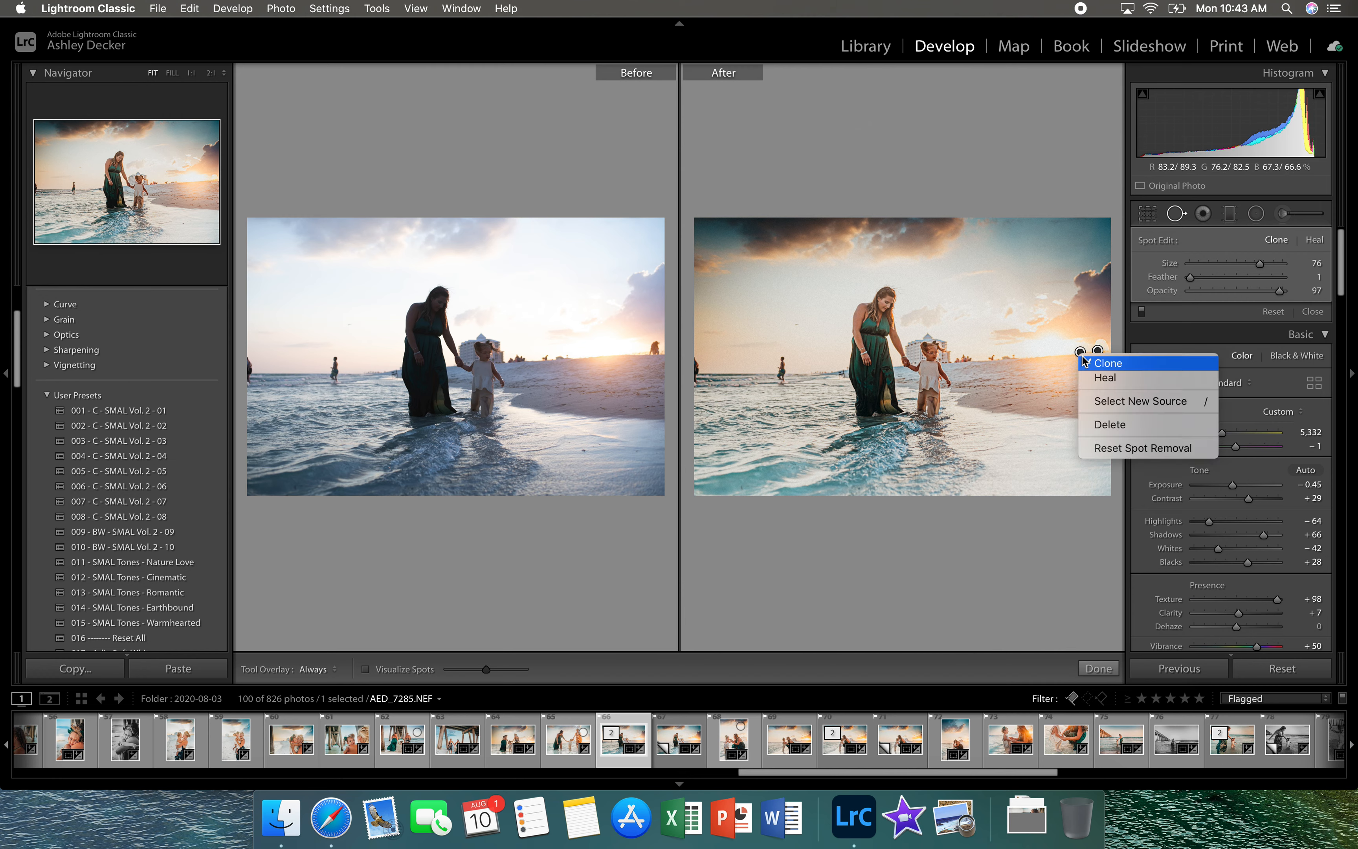
{"action": "left_click", "coordinate": [1092, 378]}
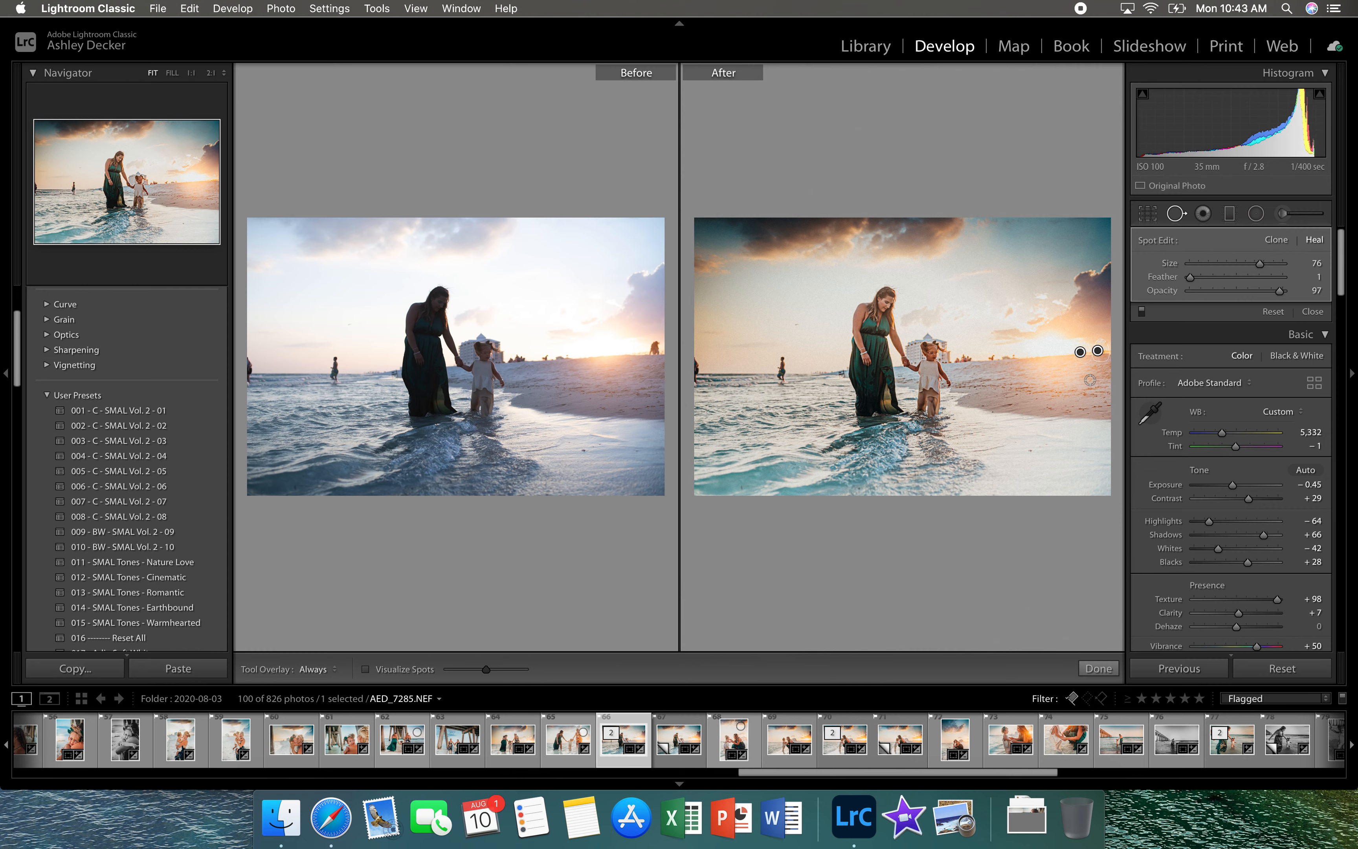
Clone out the bather in the water, the figure at the photo's far left edge and the small object on the horizon beside the woman
{"action": "left_click", "coordinate": [1099, 668]}
{"action": "left_click", "coordinate": [244, 668]}
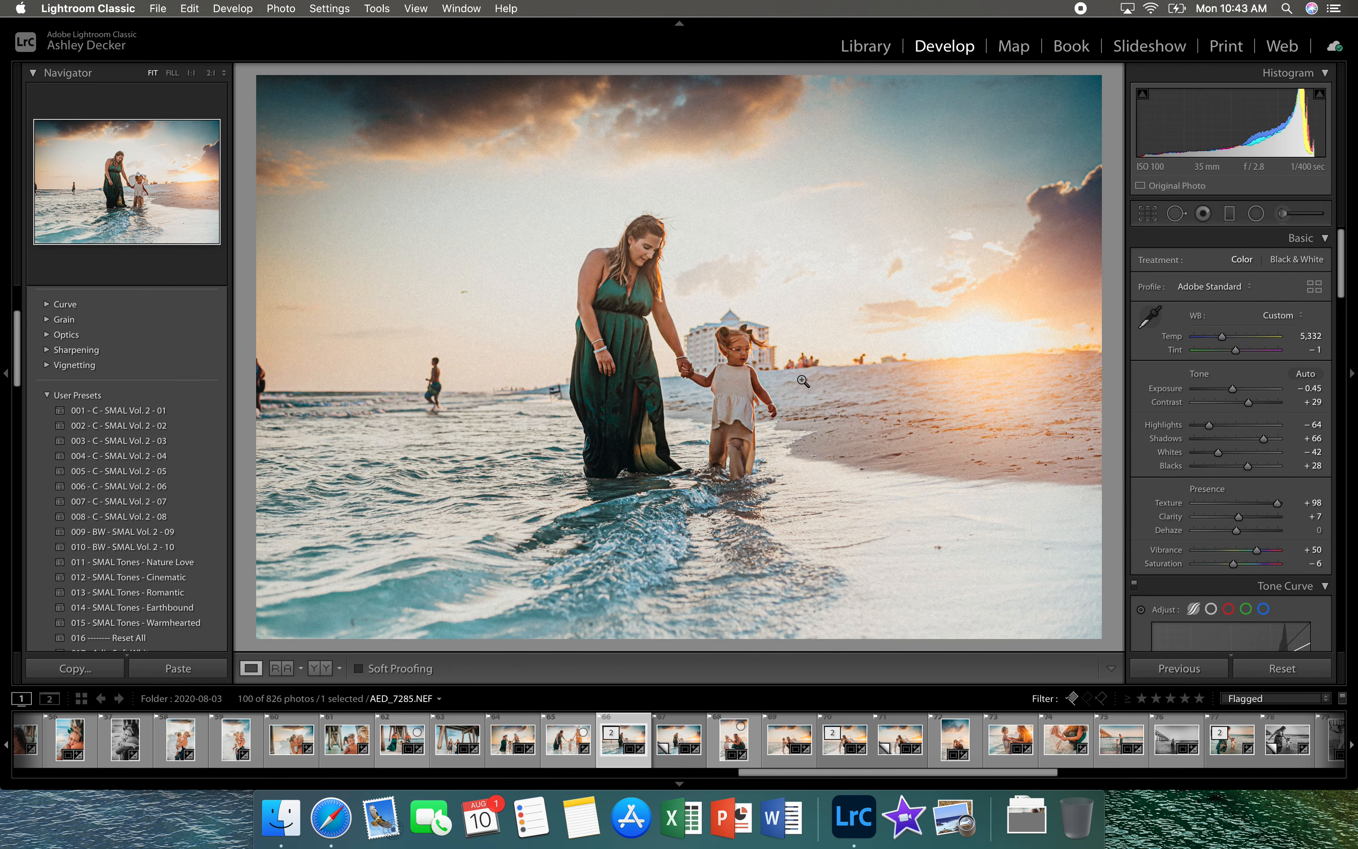
{"action": "left_click", "coordinate": [1175, 214]}
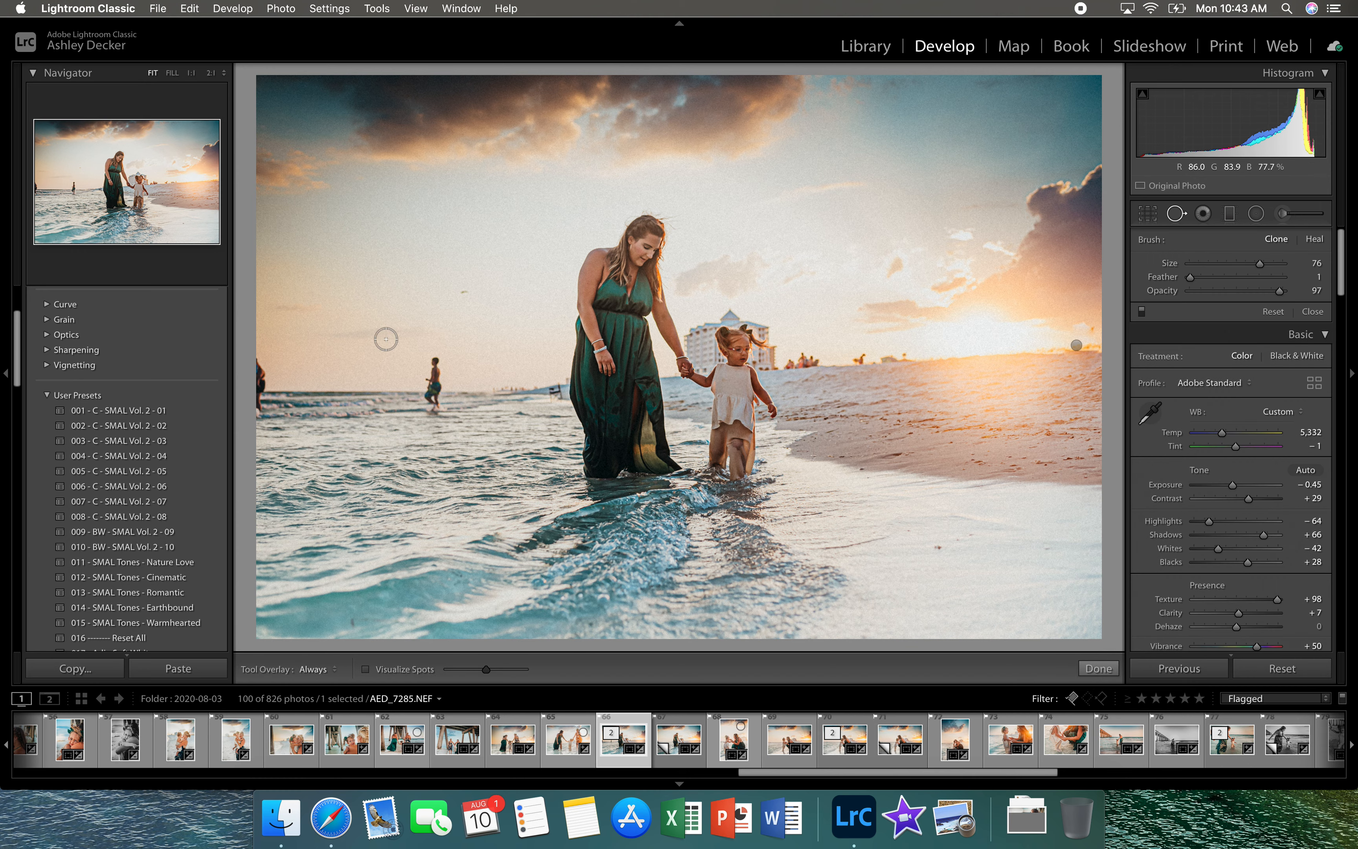
{"action": "mouse_move", "coordinate": [439, 366]}
{"action": "left_mouse_down"}
{"action": "mouse_move", "coordinate": [435, 408]}
{"action": "mouse_move", "coordinate": [407, 386]}
{"action": "left_mouse_up"}
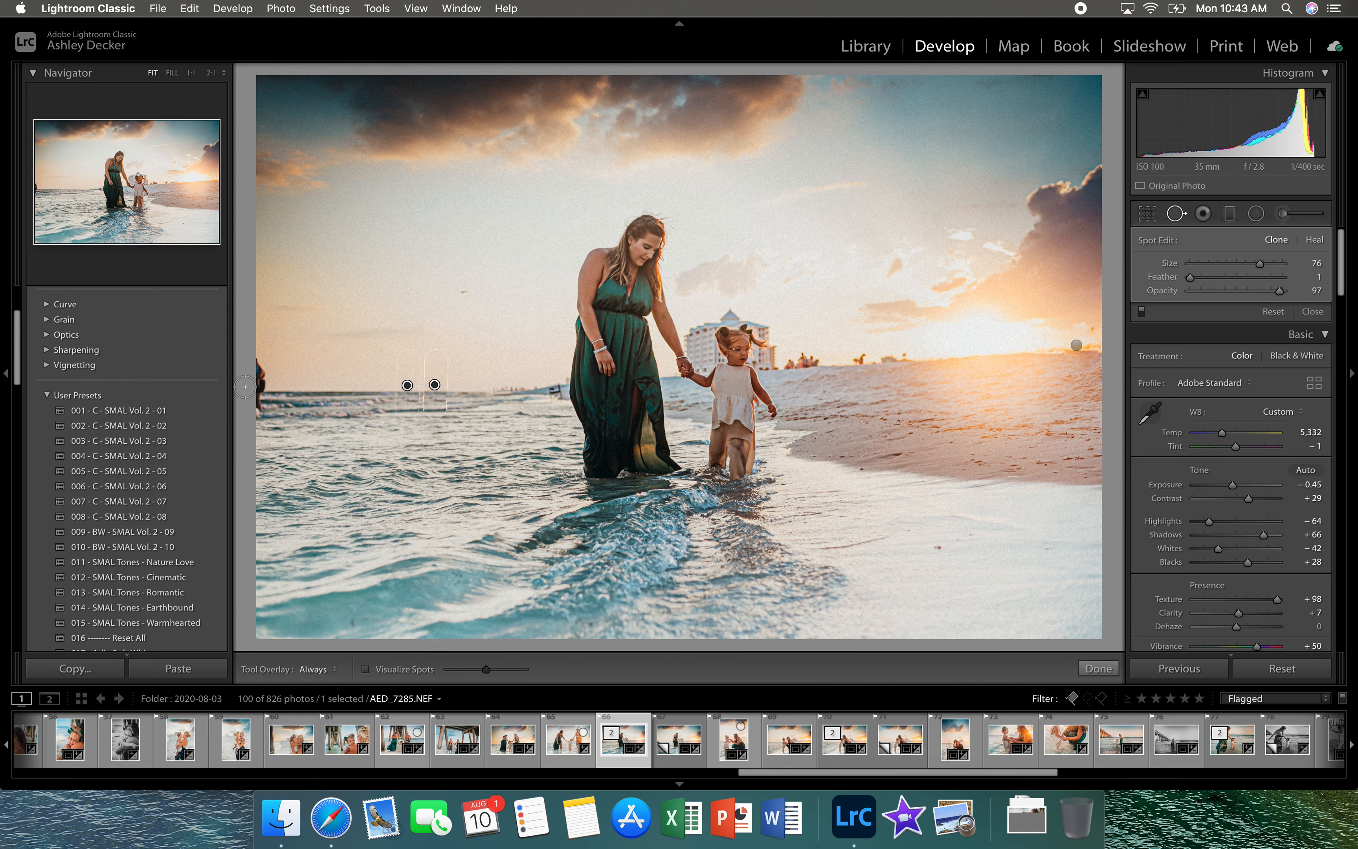
{"action": "left_click_drag", "start_coordinate": [258, 367], "coordinate": [258, 423]}
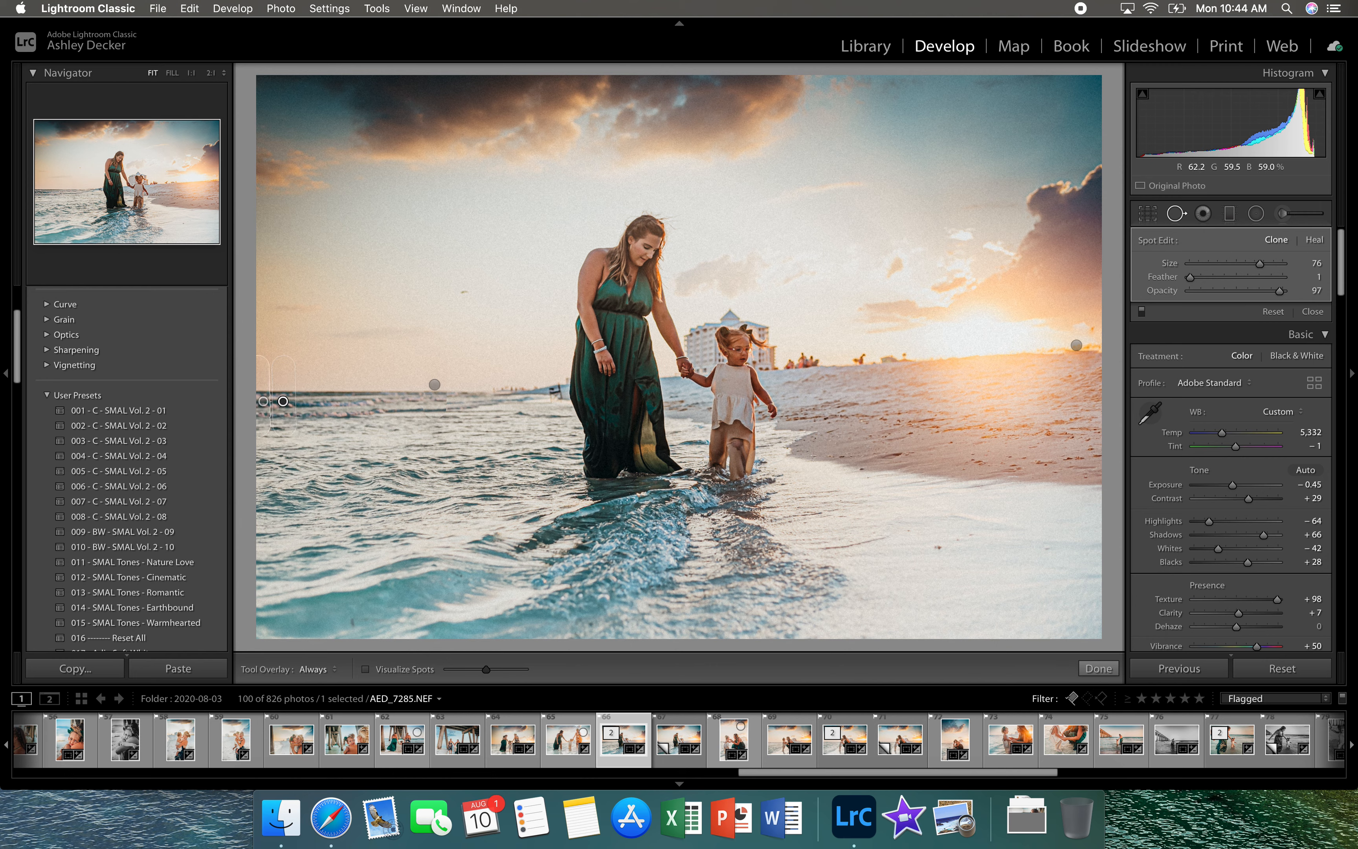
{"action": "left_click", "coordinate": [552, 393]}
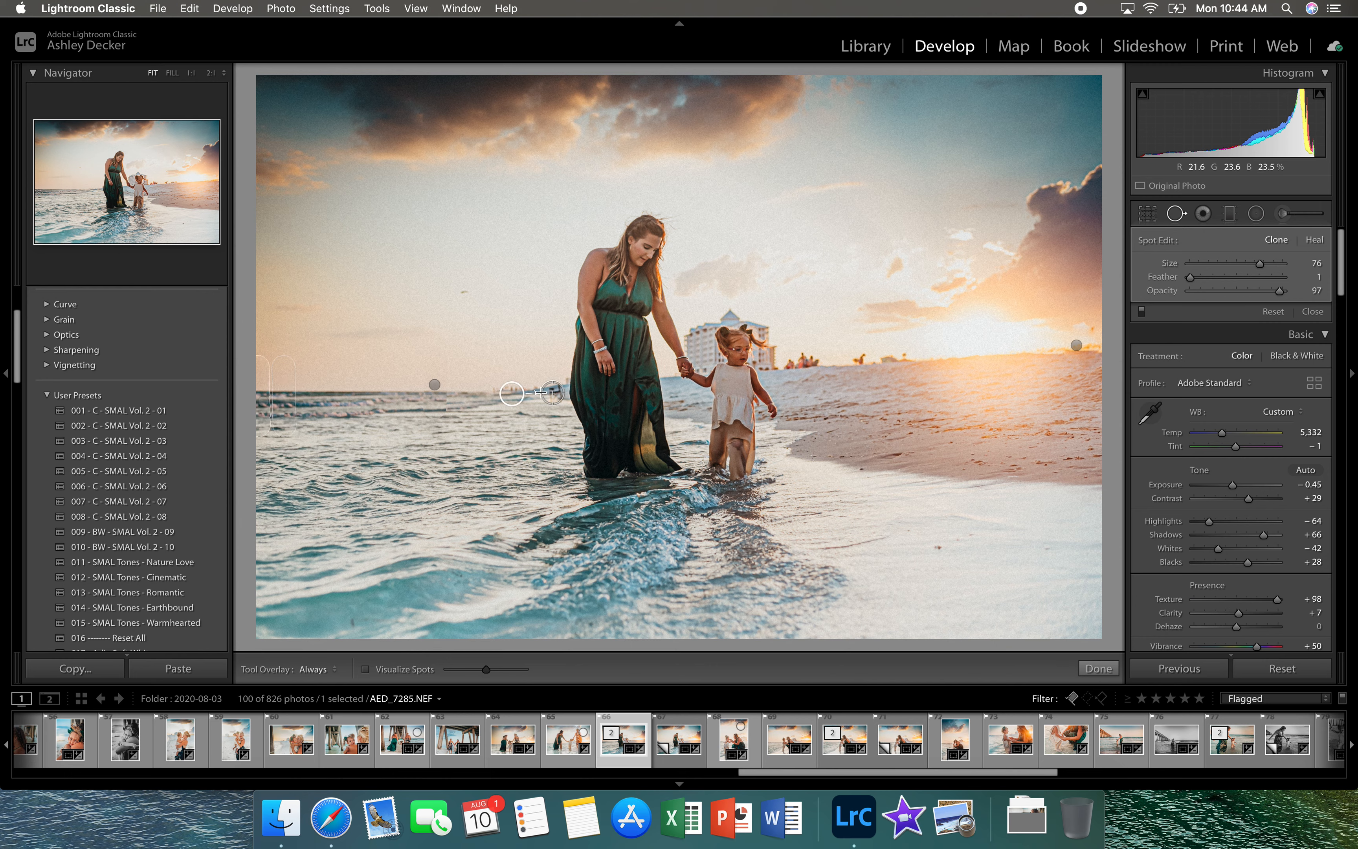
Remove the tiny people on the beach beside the child with a spot edit set to Heal, sourced from the nearby shoreline
{"action": "left_click", "coordinate": [845, 362]}
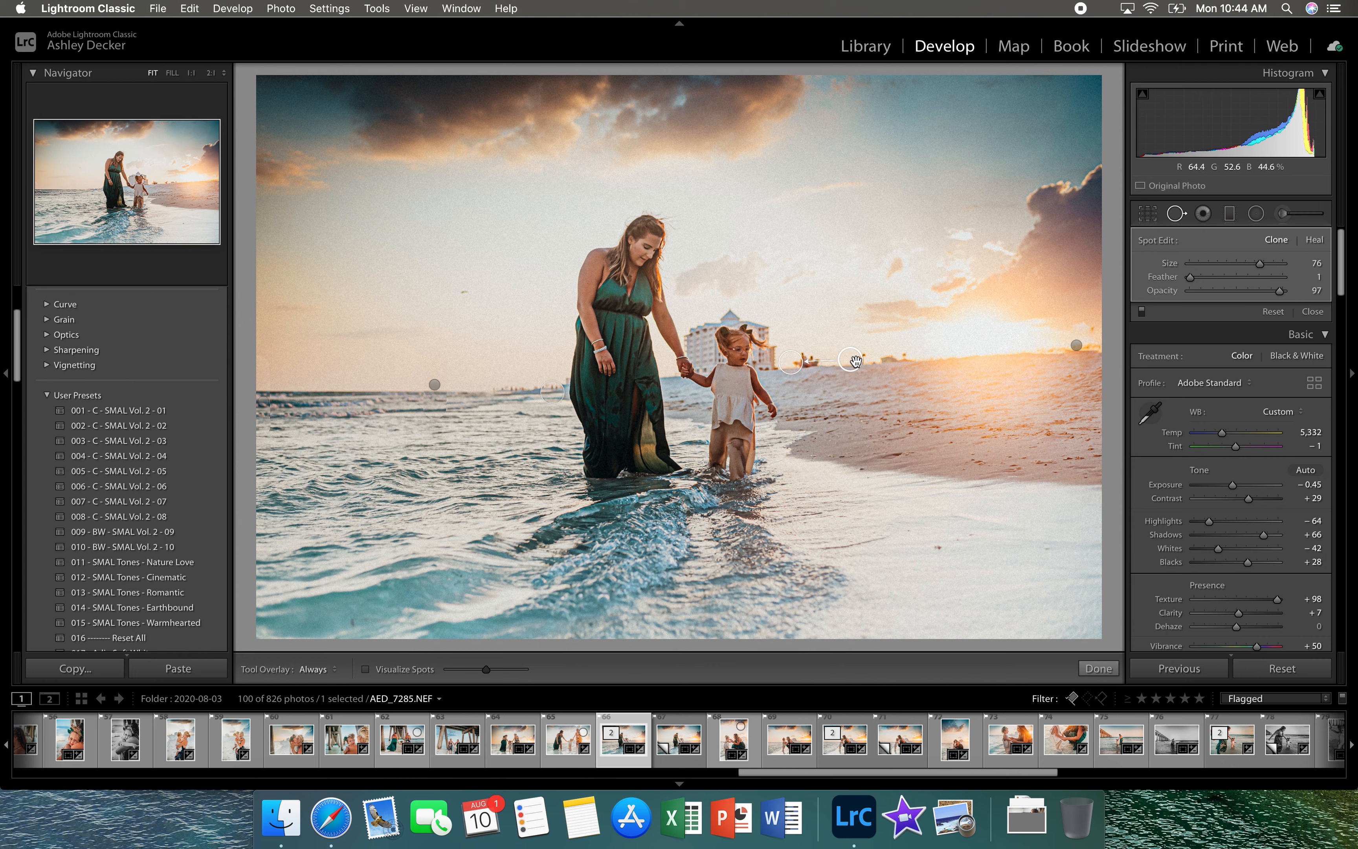
{"action": "left_click_drag", "start_coordinate": [856, 361], "coordinate": [840, 360]}
{"action": "right_click", "coordinate": [840, 360]}
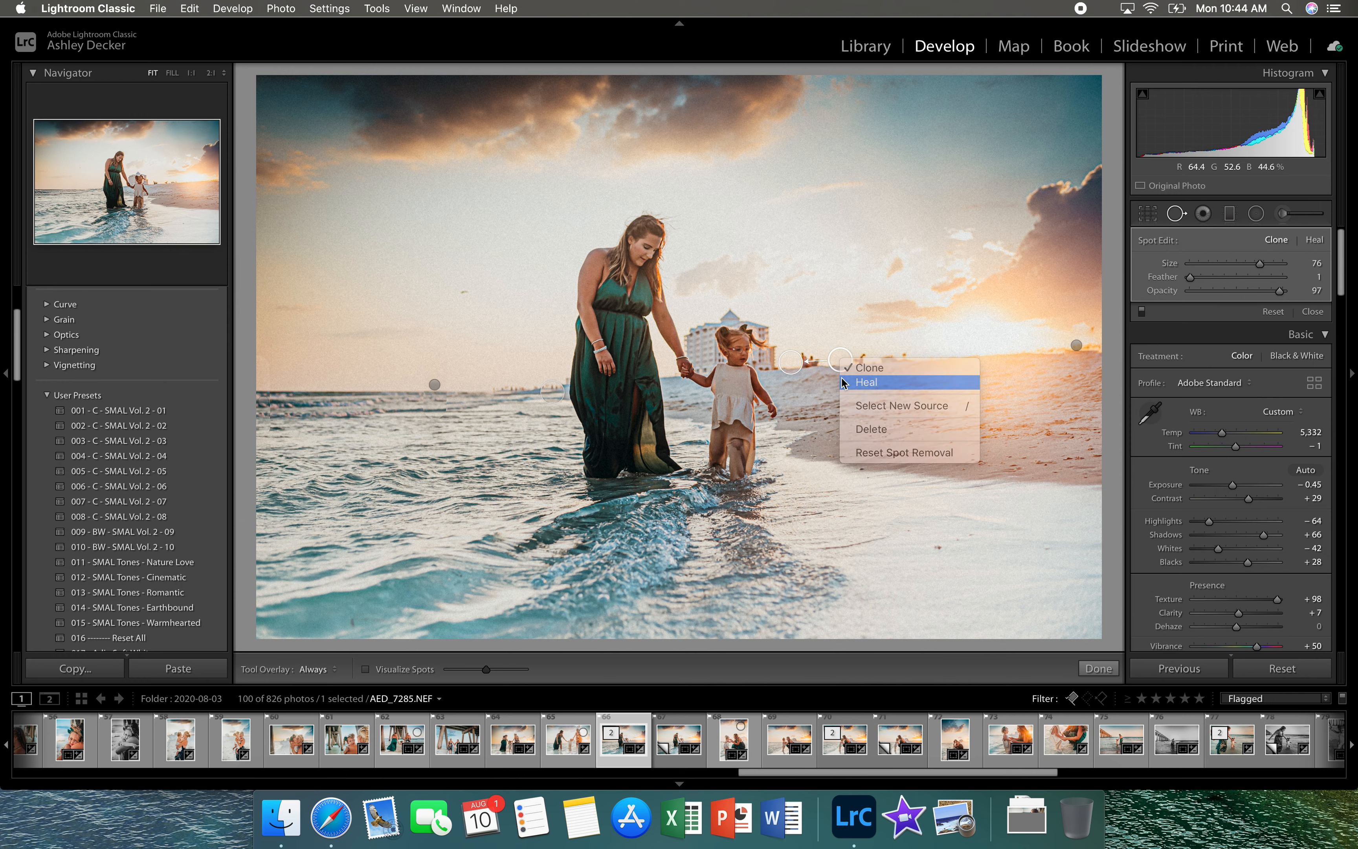
{"action": "left_click", "coordinate": [855, 381]}
{"action": "key", "text": "super+z"}
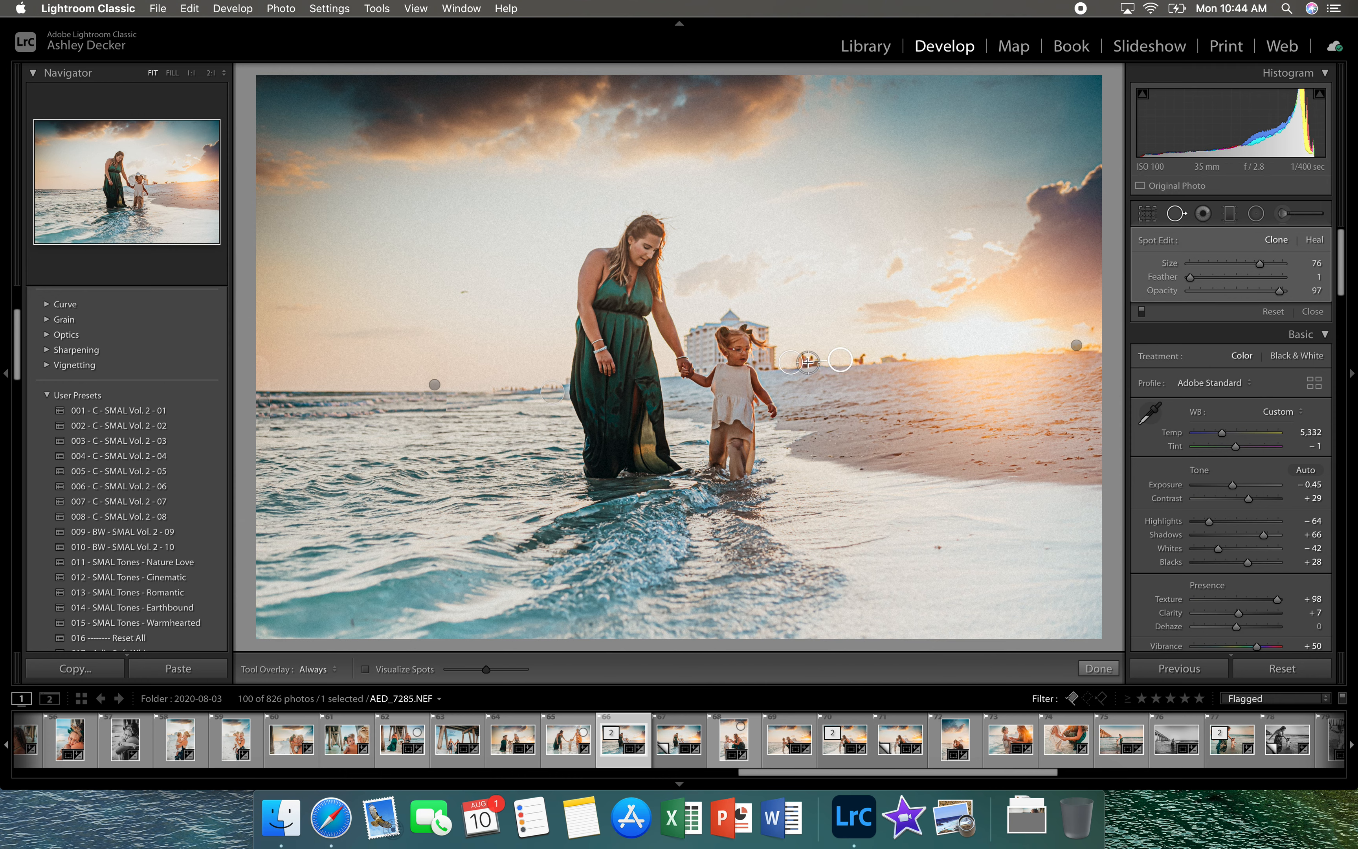
{"action": "left_click_drag", "start_coordinate": [841, 364], "coordinate": [833, 364]}
{"action": "right_click", "coordinate": [833, 364]}
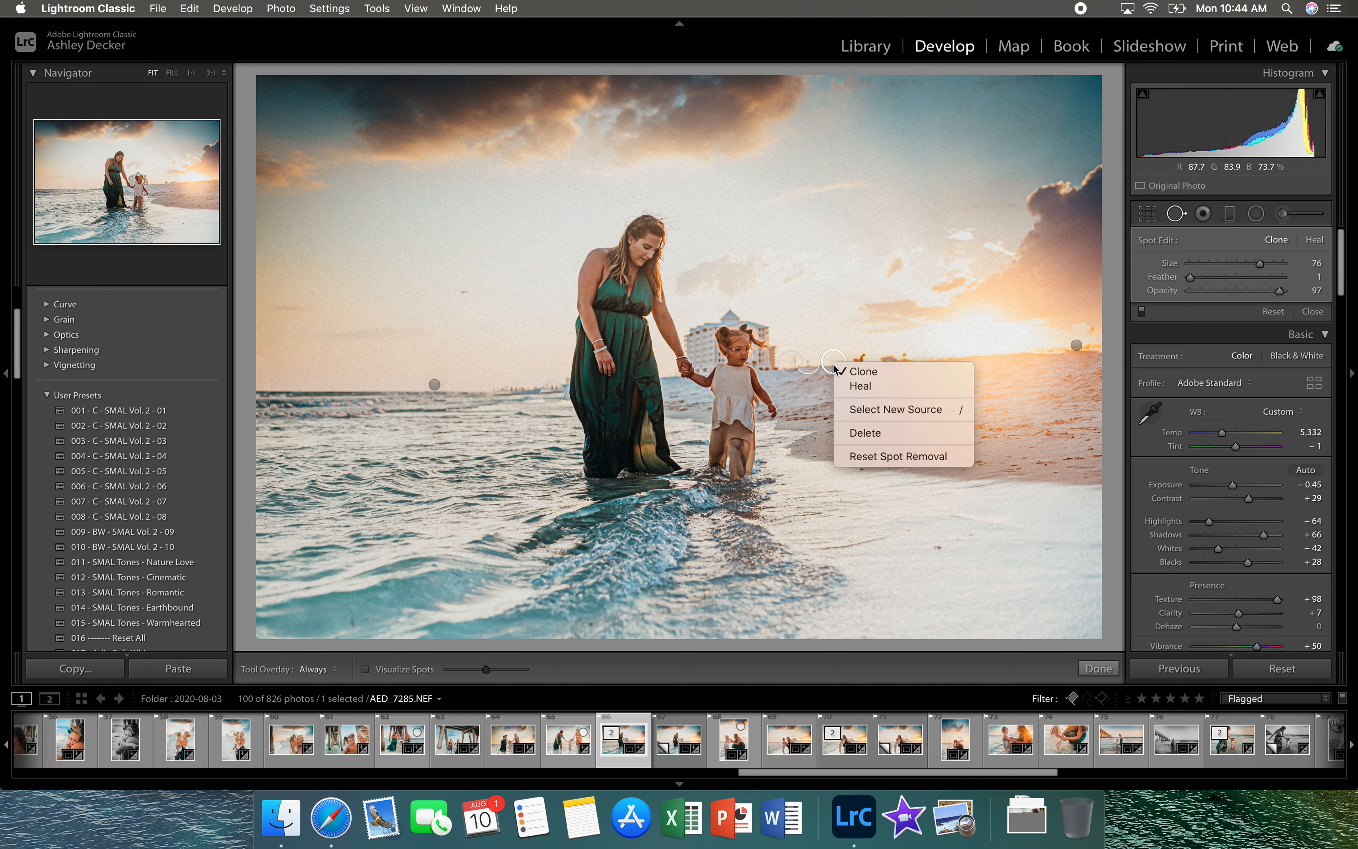
{"action": "left_click", "coordinate": [856, 383]}
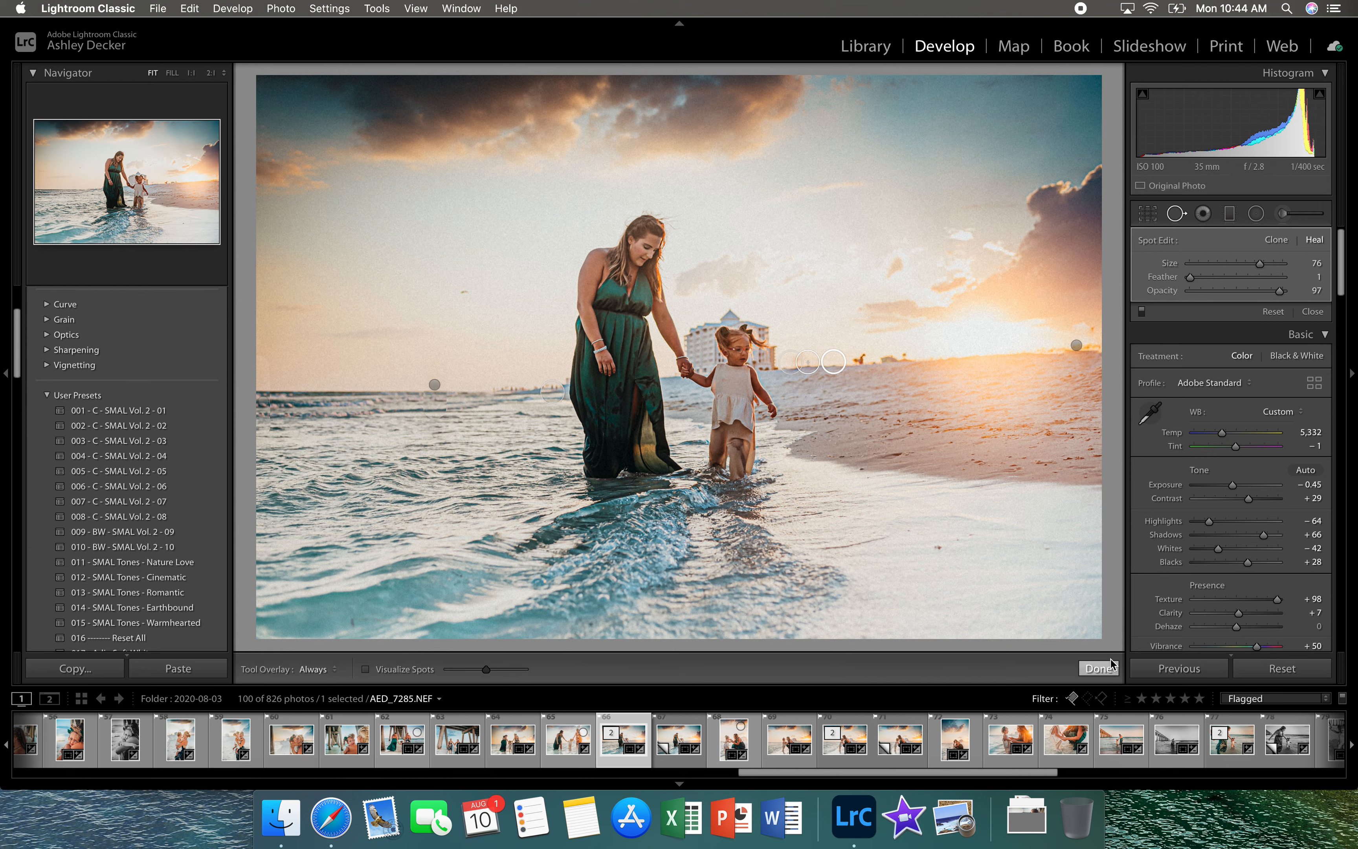
{"action": "left_click", "coordinate": [1098, 668]}
Fine-tune the Orange saturation and reduce the Aqua and Blue saturation in the HSL colour adjustments
{"action": "scroll", "coordinate": [1254, 553], "scroll_direction": "down", "scroll_amount": 5}
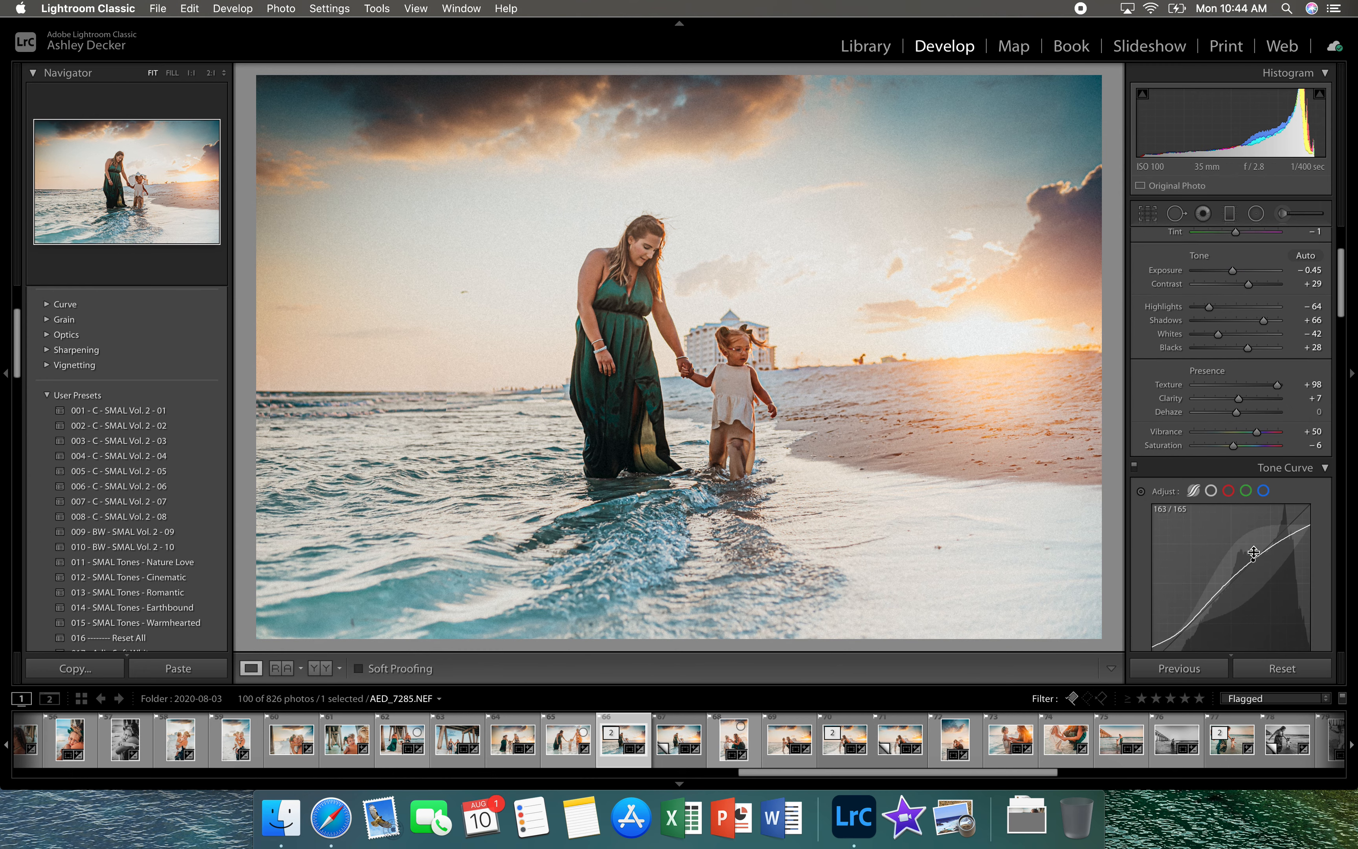
{"action": "scroll", "coordinate": [1254, 553], "scroll_direction": "down", "scroll_amount": 10}
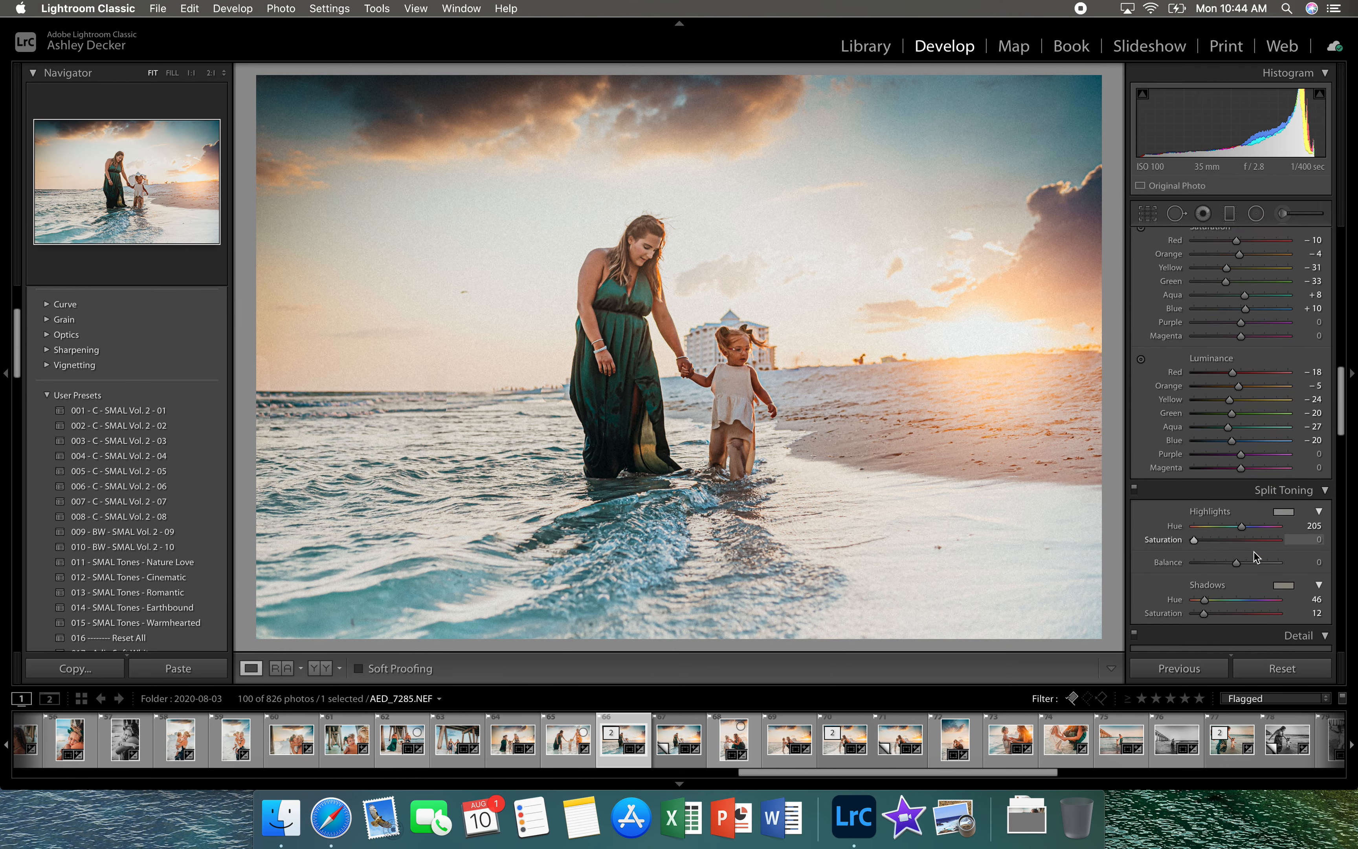
{"action": "scroll", "coordinate": [1255, 552], "scroll_direction": "up", "scroll_amount": 5}
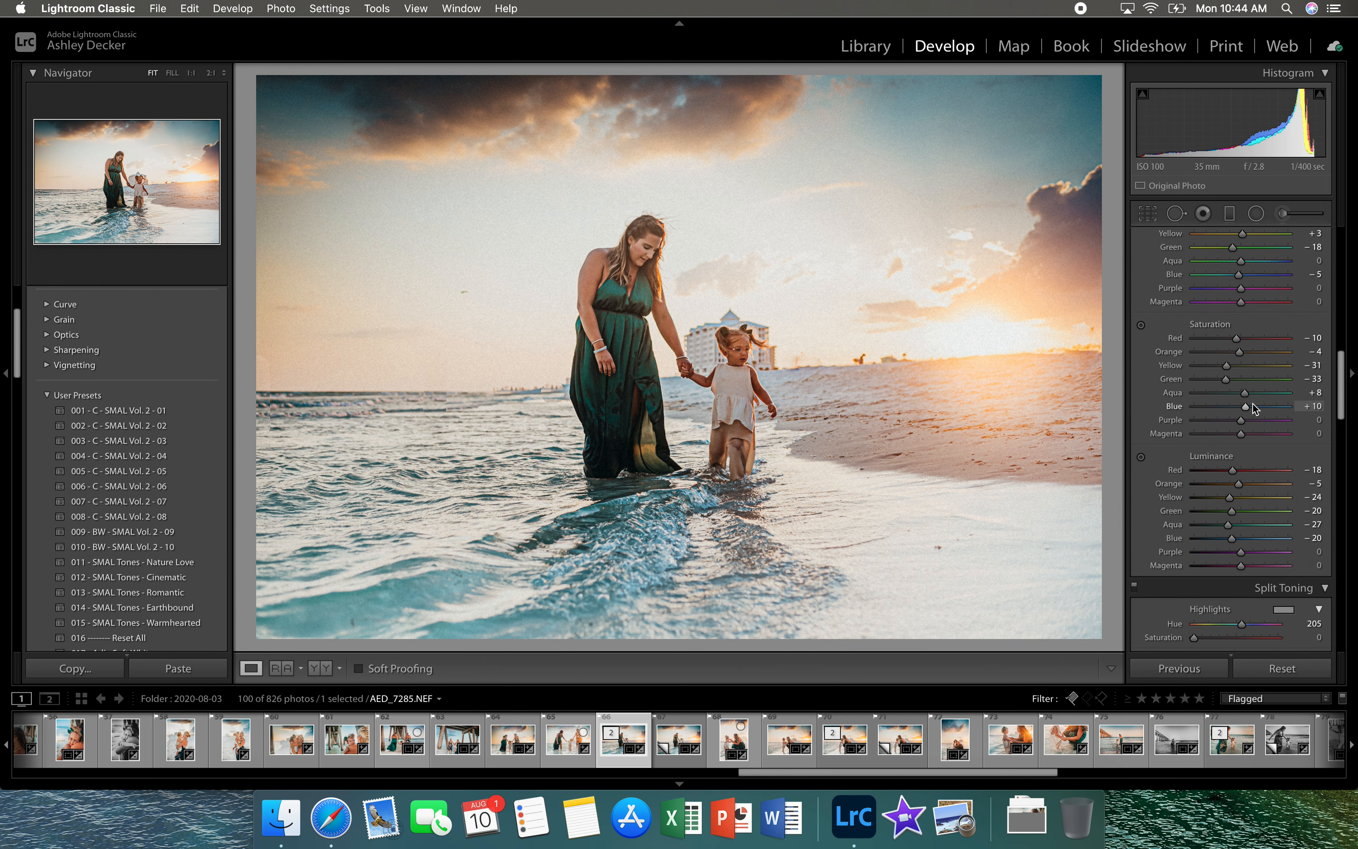
{"action": "left_click_drag", "start_coordinate": [1242, 353], "coordinate": [1240, 357]}
{"action": "left_click", "coordinate": [1237, 395]}
{"action": "left_click", "coordinate": [1236, 405]}
Remove the photo's film grain by setting the Grain Amount to 0
{"action": "scroll", "coordinate": [1239, 377], "scroll_direction": "down", "scroll_amount": 3}
{"action": "scroll", "coordinate": [1239, 378], "scroll_direction": "down", "scroll_amount": 4}
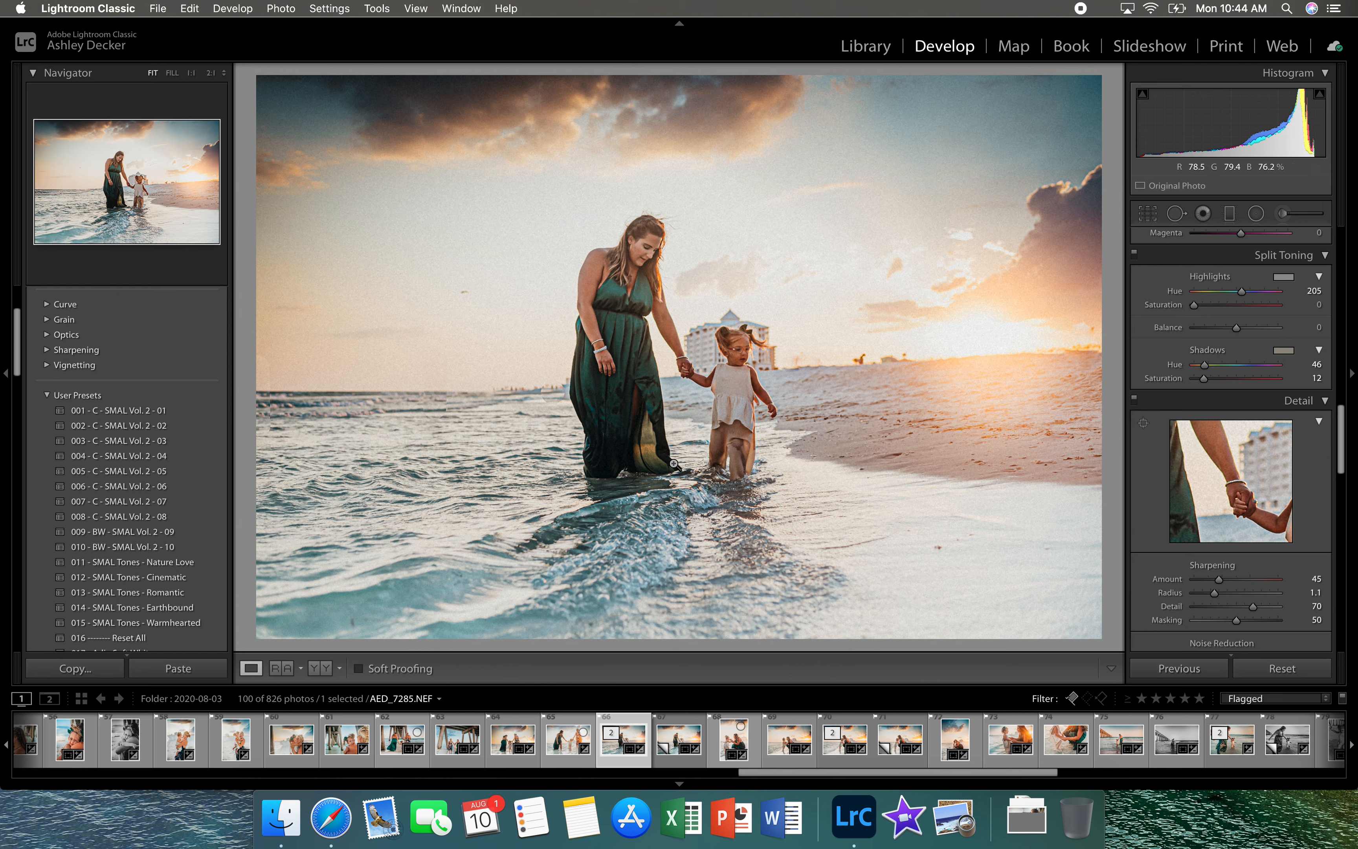
{"action": "scroll", "coordinate": [1217, 406], "scroll_direction": "down", "scroll_amount": 6}
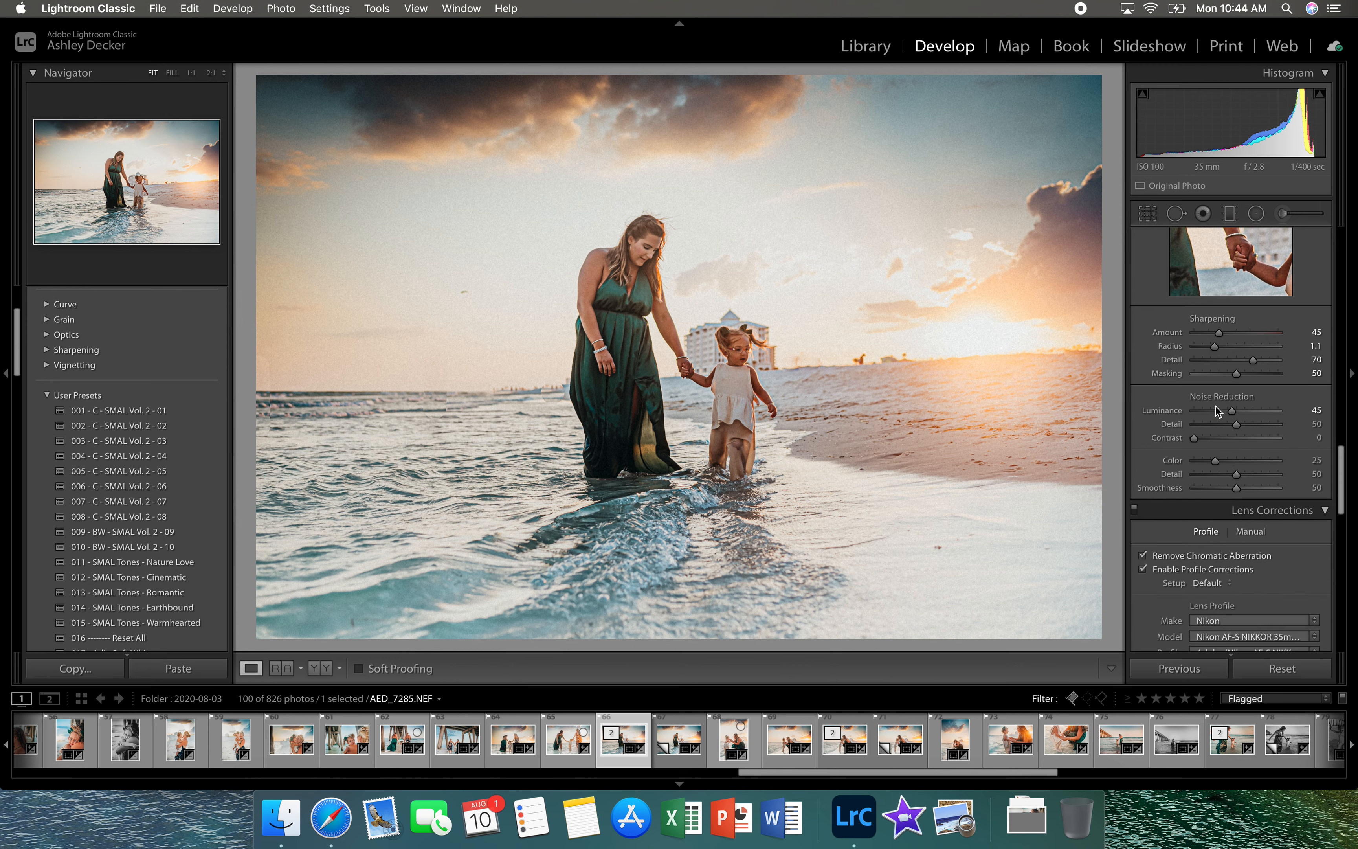
{"action": "scroll", "coordinate": [1217, 407], "scroll_direction": "down", "scroll_amount": 2}
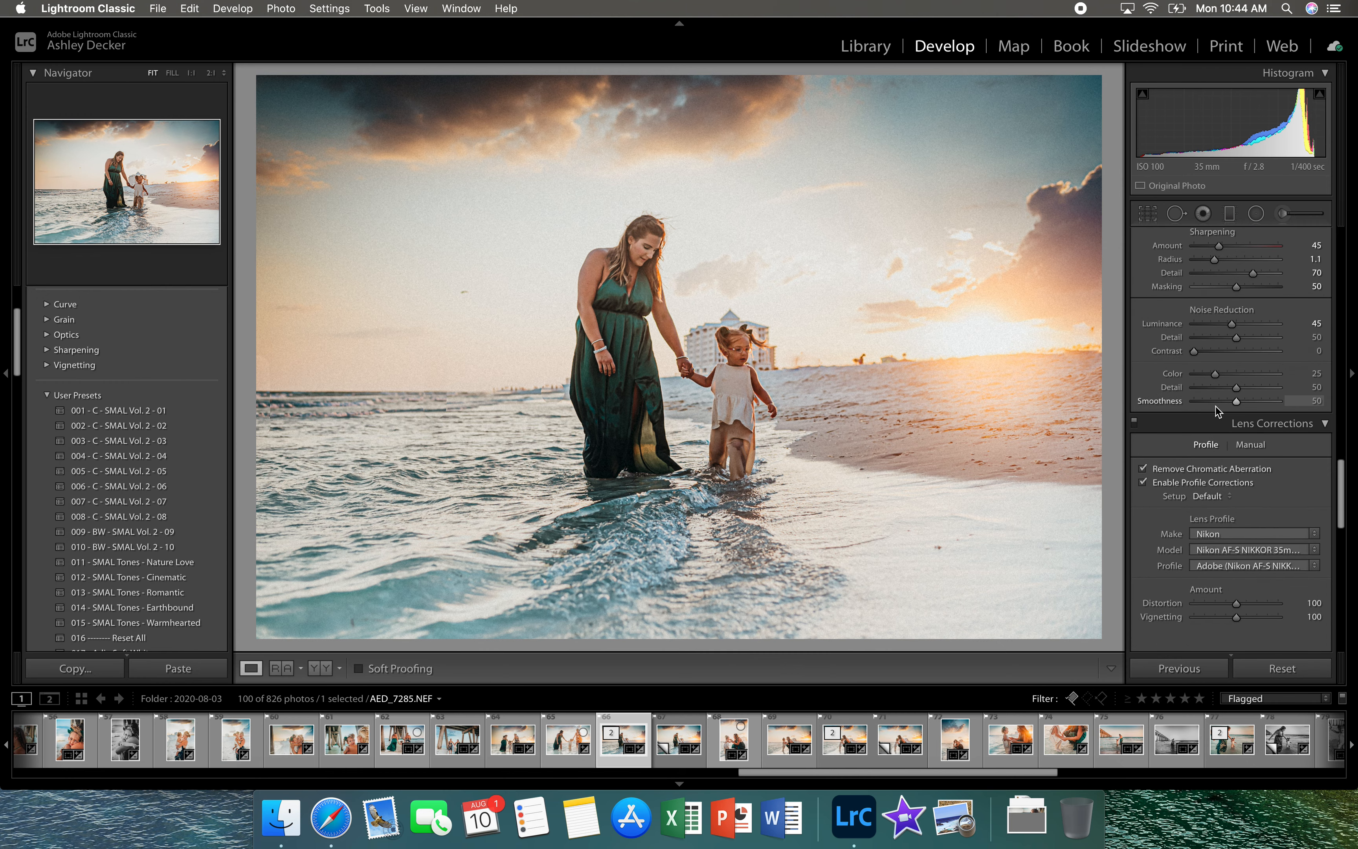
{"action": "scroll", "coordinate": [1218, 417], "scroll_direction": "down", "scroll_amount": 12}
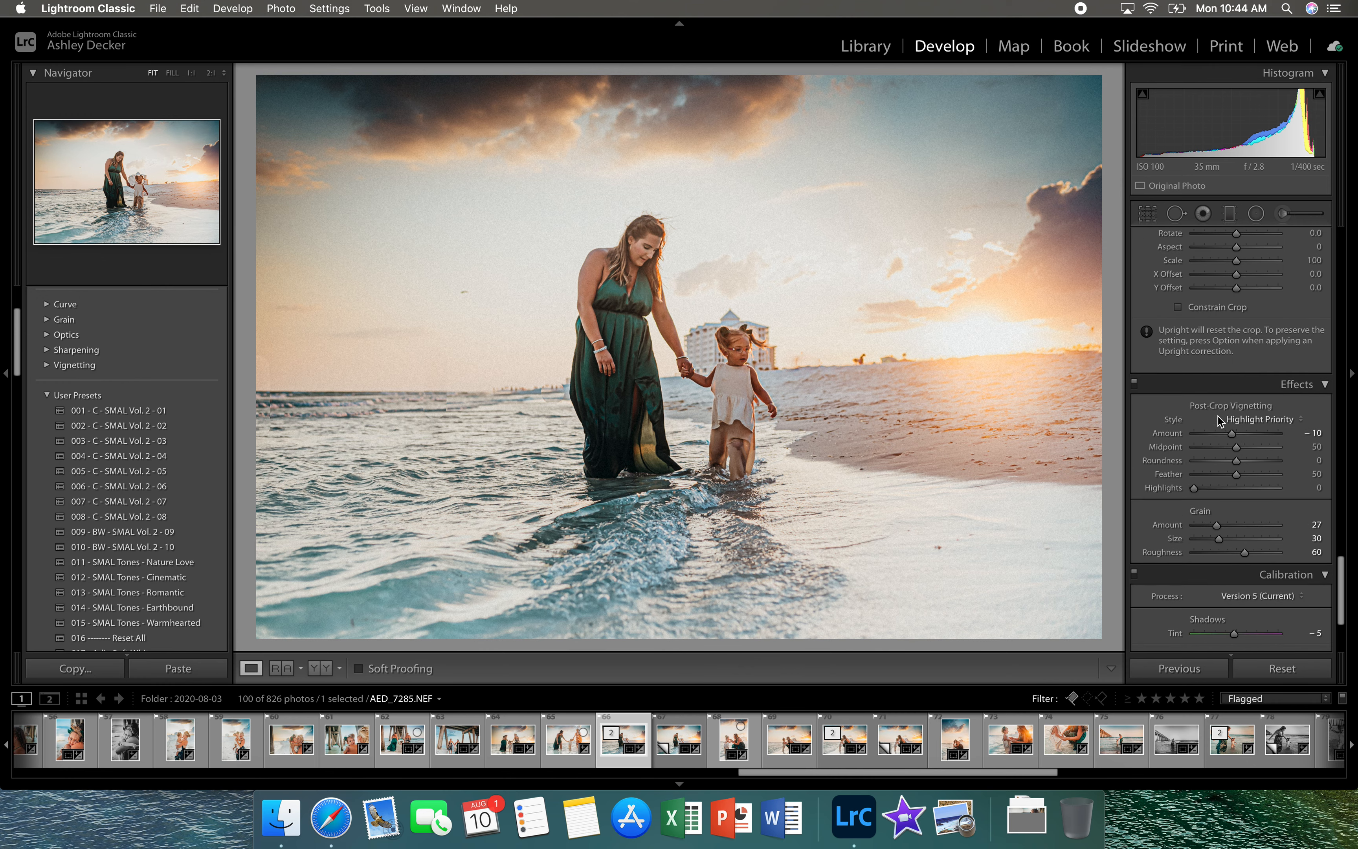
{"action": "scroll", "coordinate": [1218, 416], "scroll_direction": "down", "scroll_amount": 2}
{"action": "left_click_drag", "start_coordinate": [1218, 444], "coordinate": [1190, 446]}
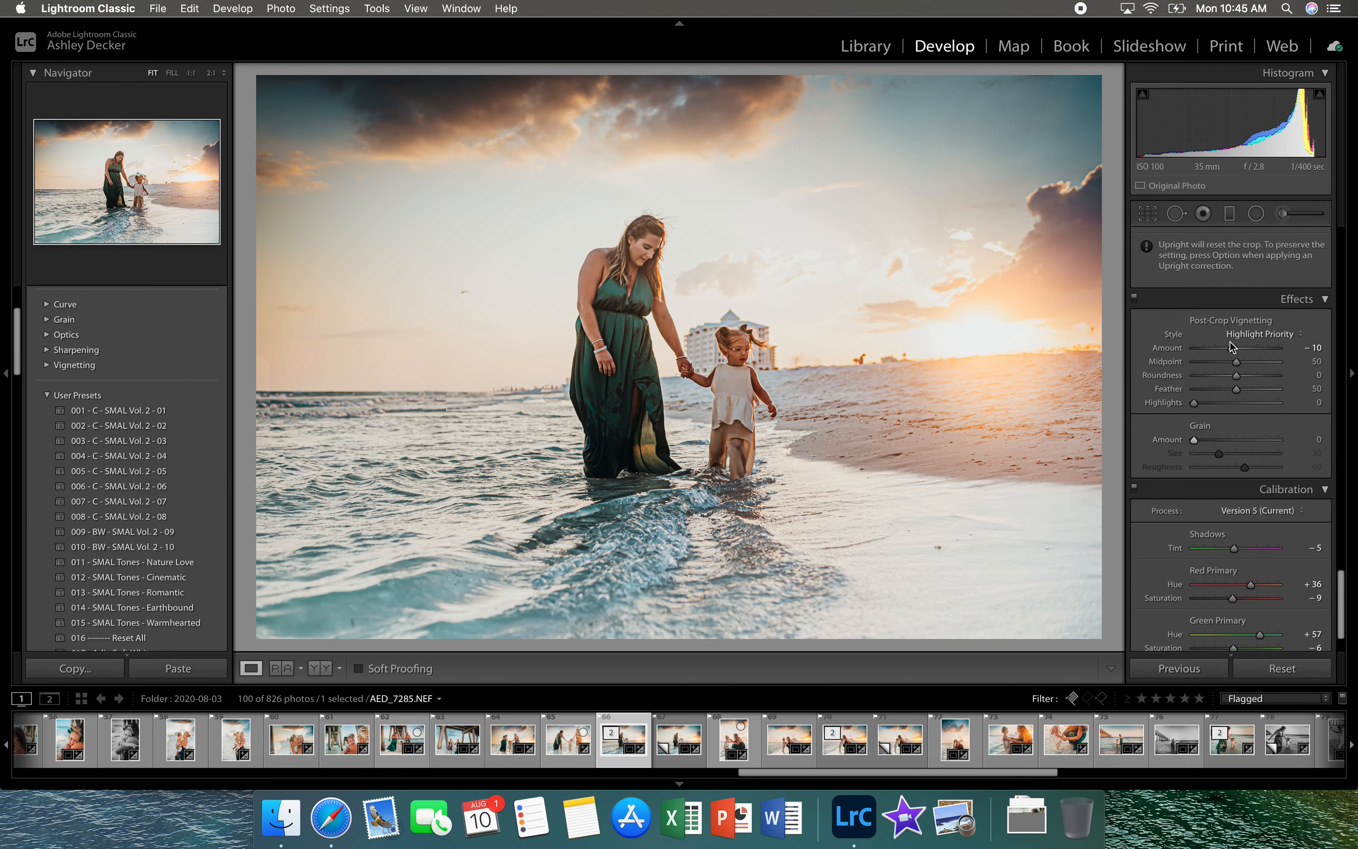
Fine-tune the Highlights and Exposure of the radial filter centred on the woman and child, and finish the filter
{"action": "scroll", "coordinate": [1224, 331], "scroll_direction": "up", "scroll_amount": 10}
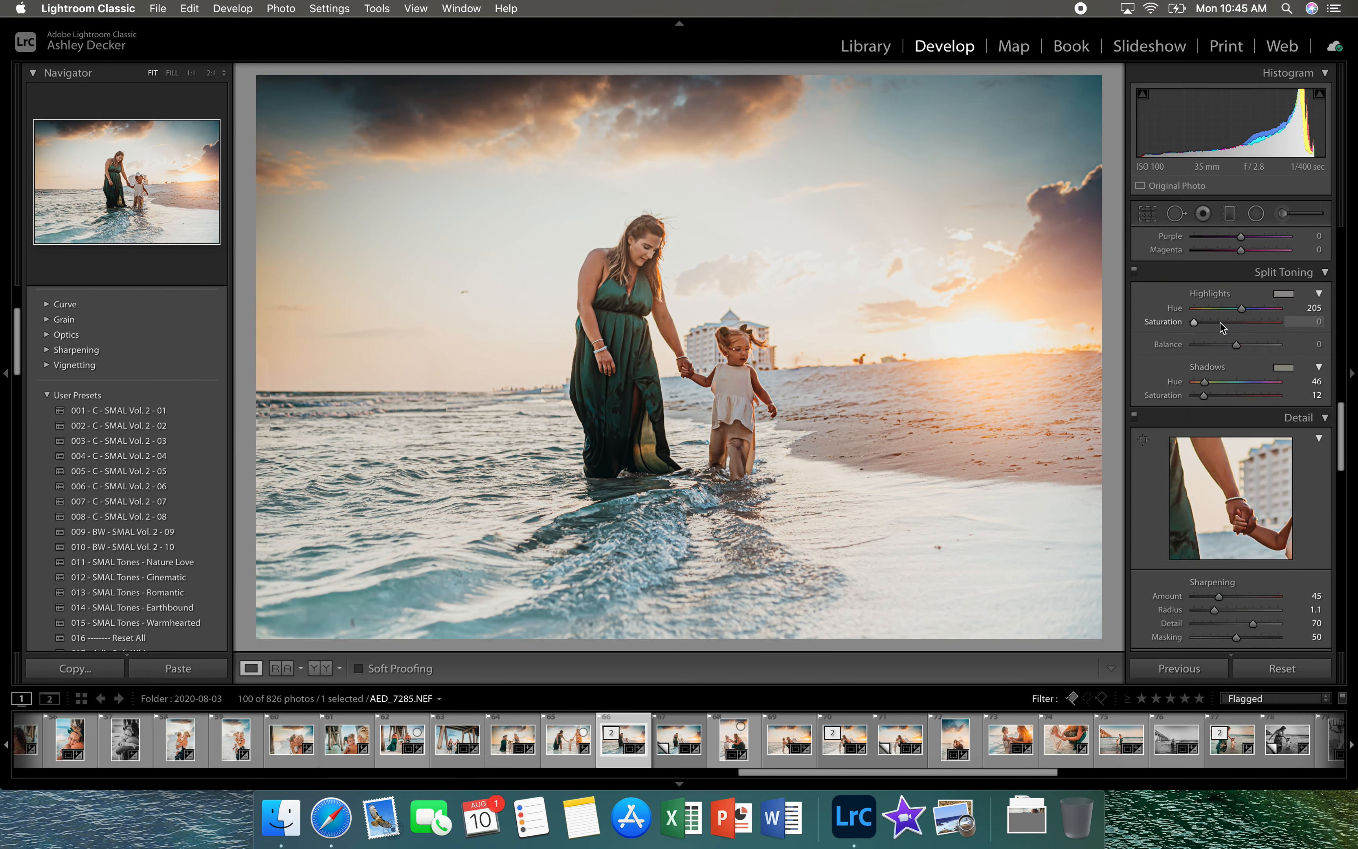
{"action": "scroll", "coordinate": [1222, 327], "scroll_direction": "up", "scroll_amount": 10}
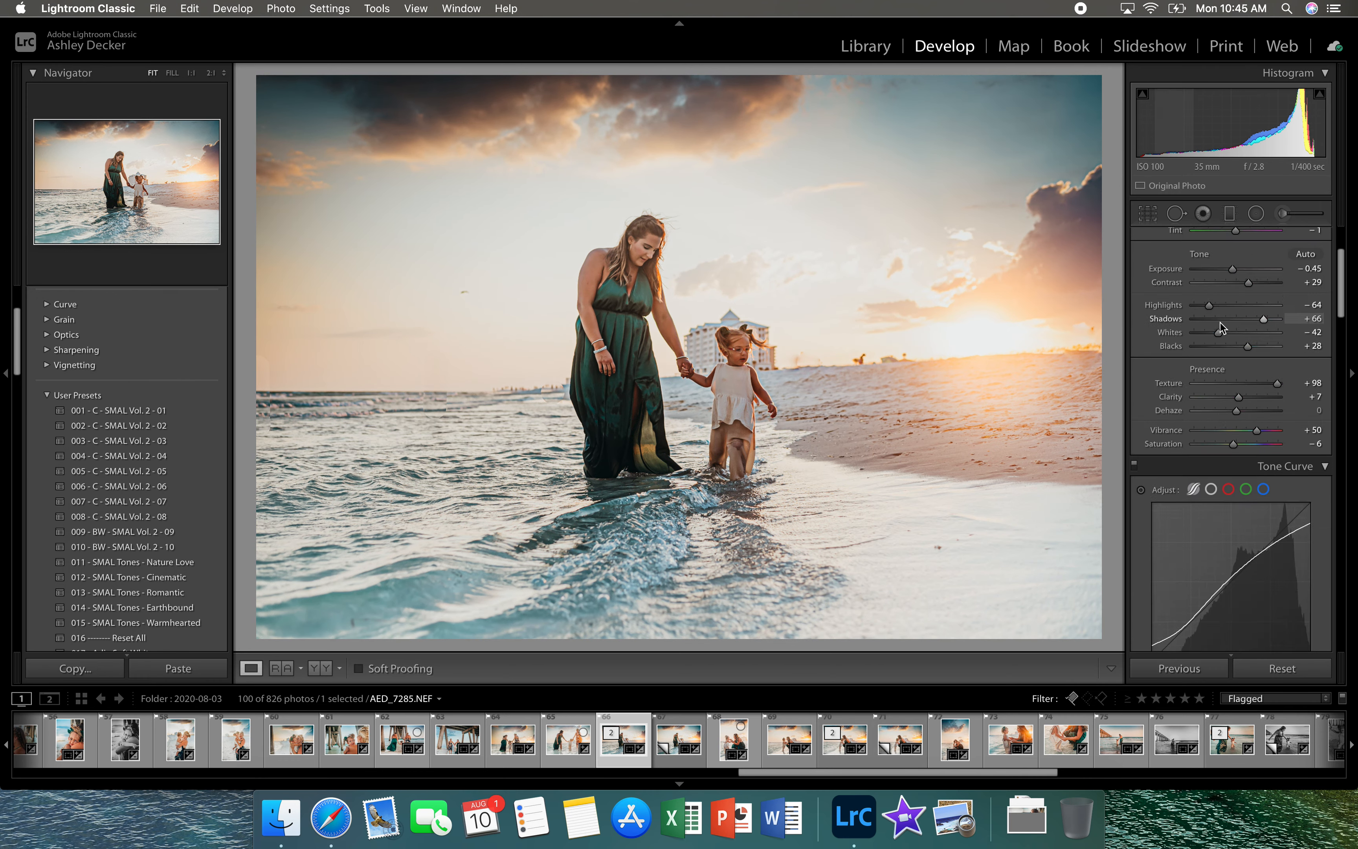
{"action": "left_click", "coordinate": [1257, 214]}
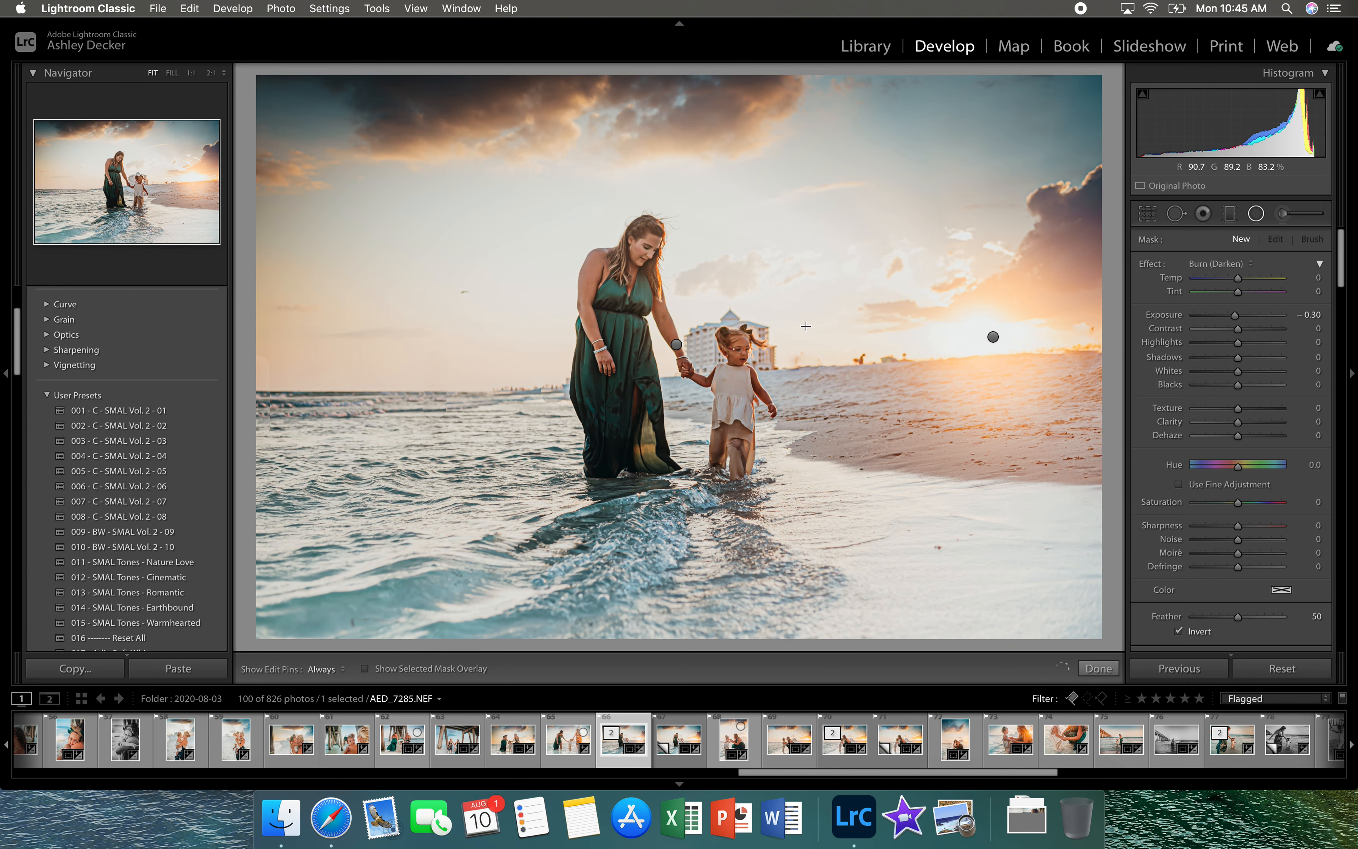
{"action": "left_click", "coordinate": [676, 345]}
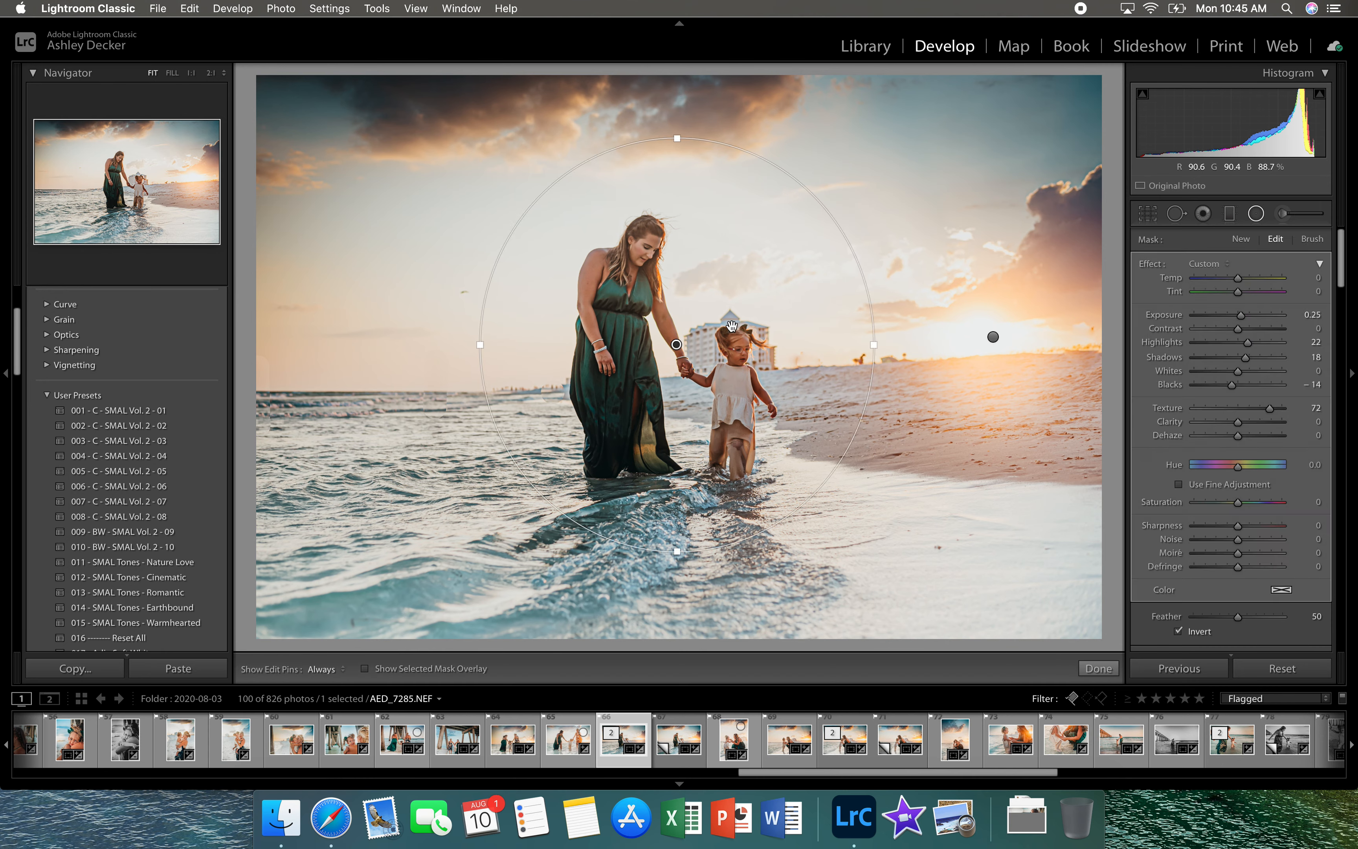
{"action": "left_click", "coordinate": [1249, 346]}
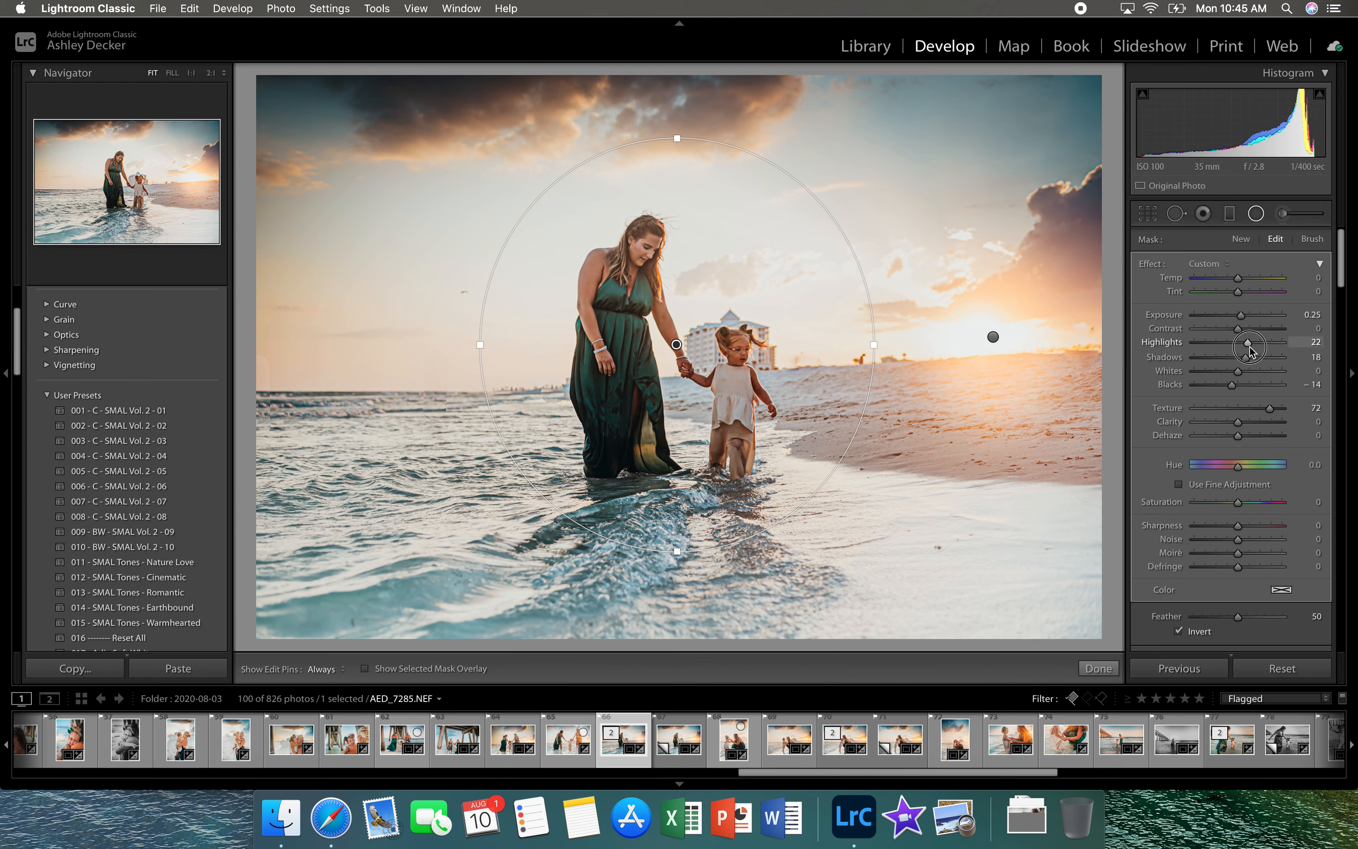
{"action": "left_click_drag", "start_coordinate": [1253, 351], "coordinate": [1255, 351]}
{"action": "left_click_drag", "start_coordinate": [1246, 322], "coordinate": [1240, 321]}
{"action": "left_click", "coordinate": [1101, 667]}
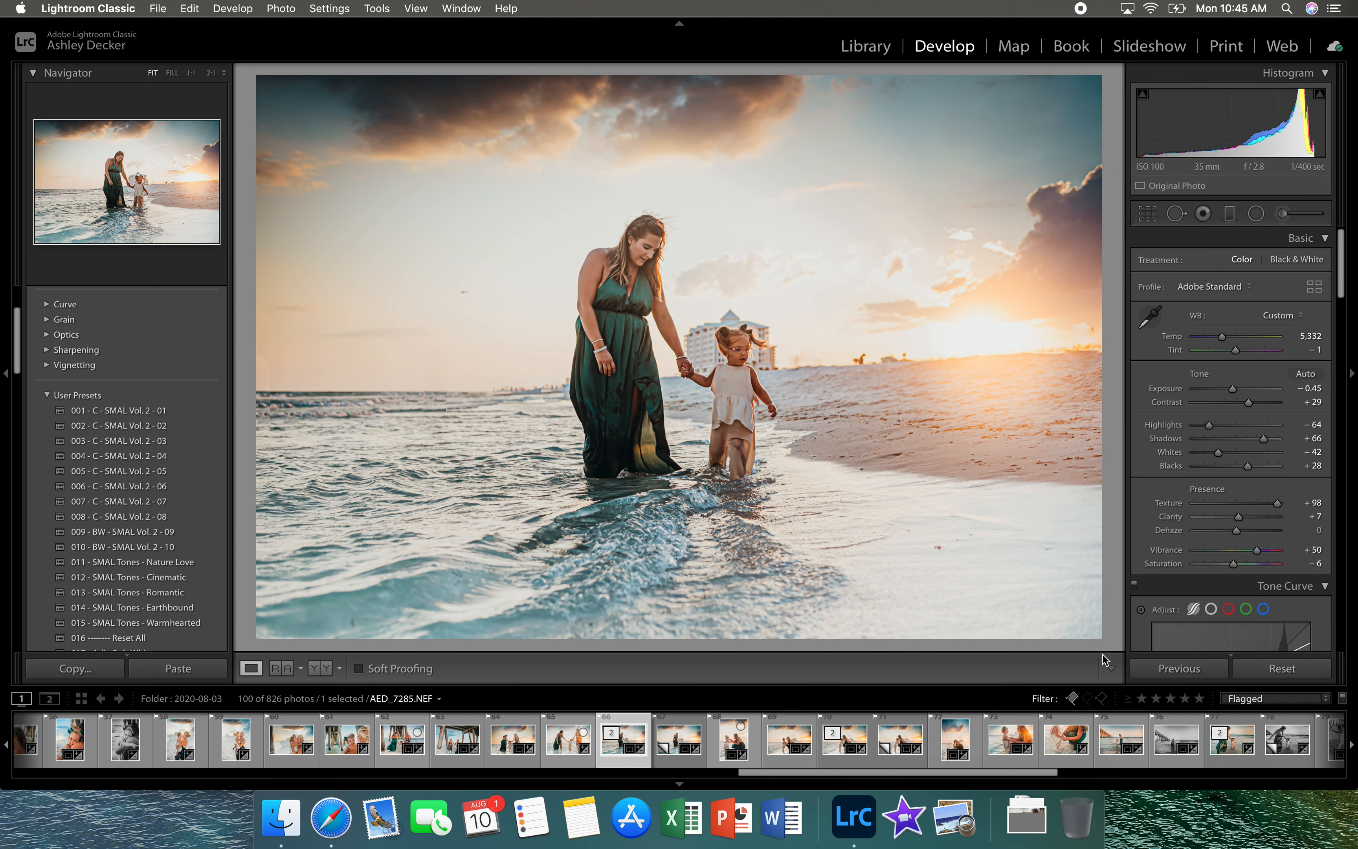
Set up a new adjustment brush with the skin effect and set its Clarity to −6
{"action": "left_click", "coordinate": [1285, 215]}
{"action": "left_click", "coordinate": [1208, 271]}
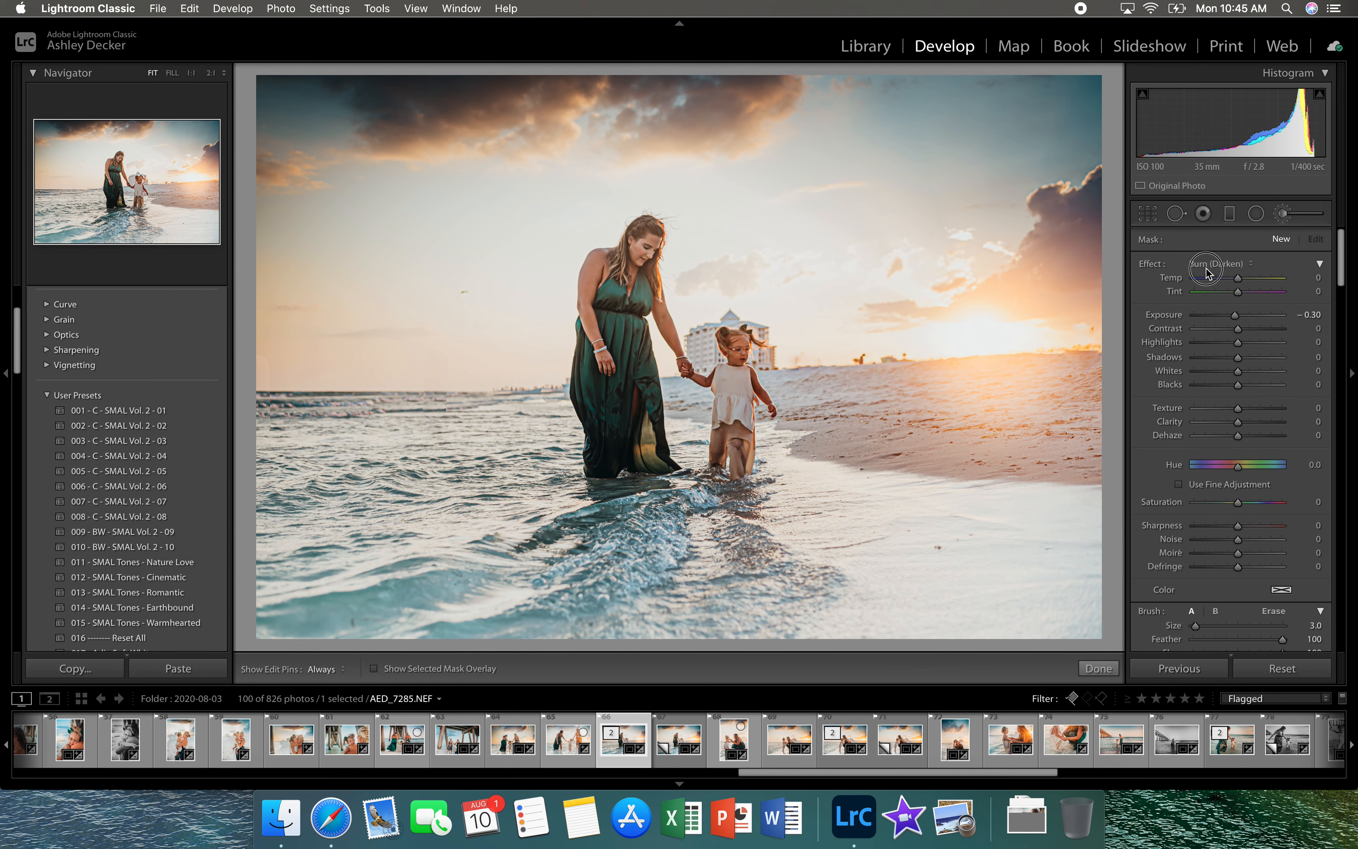
{"action": "left_click", "coordinate": [1207, 270]}
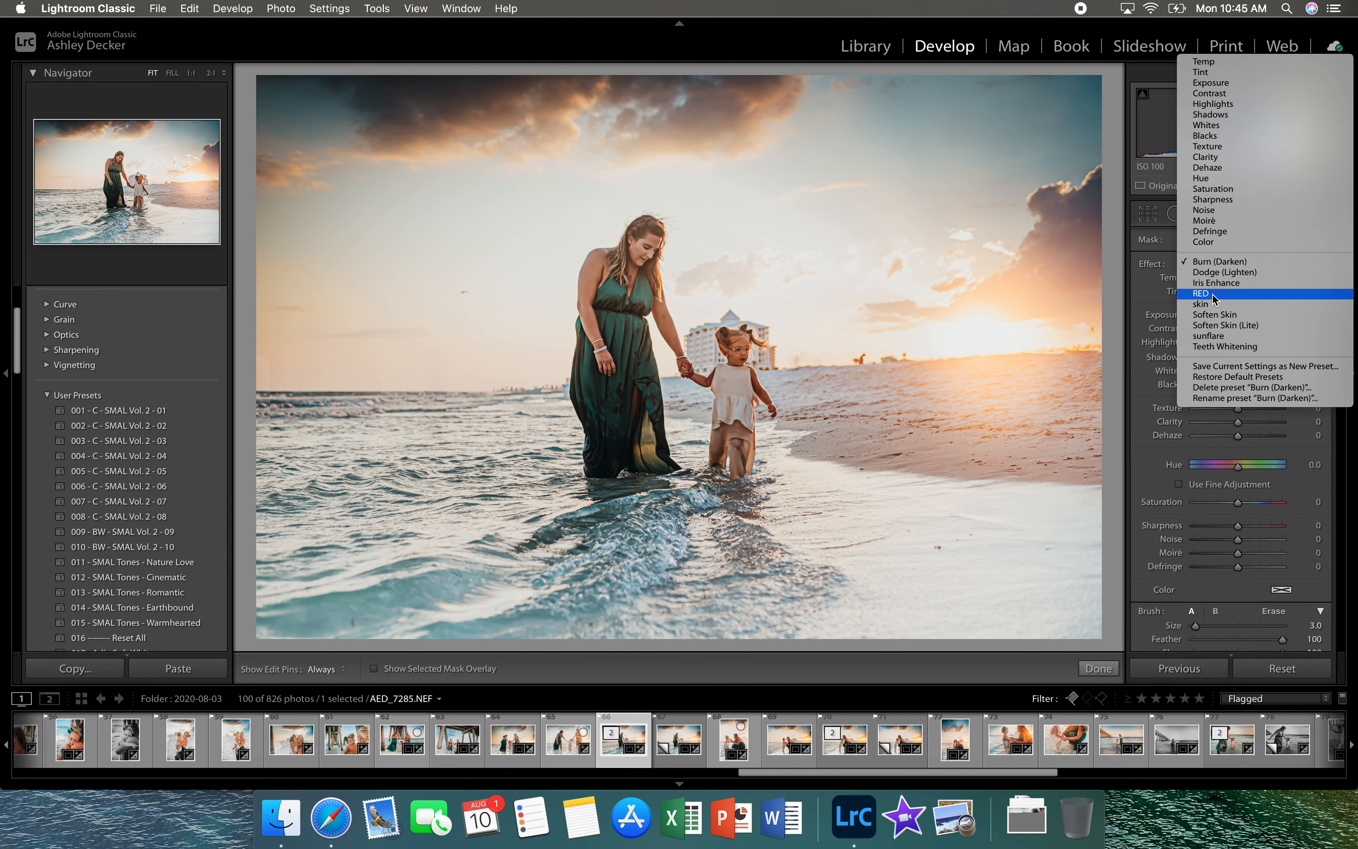
{"action": "left_click", "coordinate": [1207, 306]}
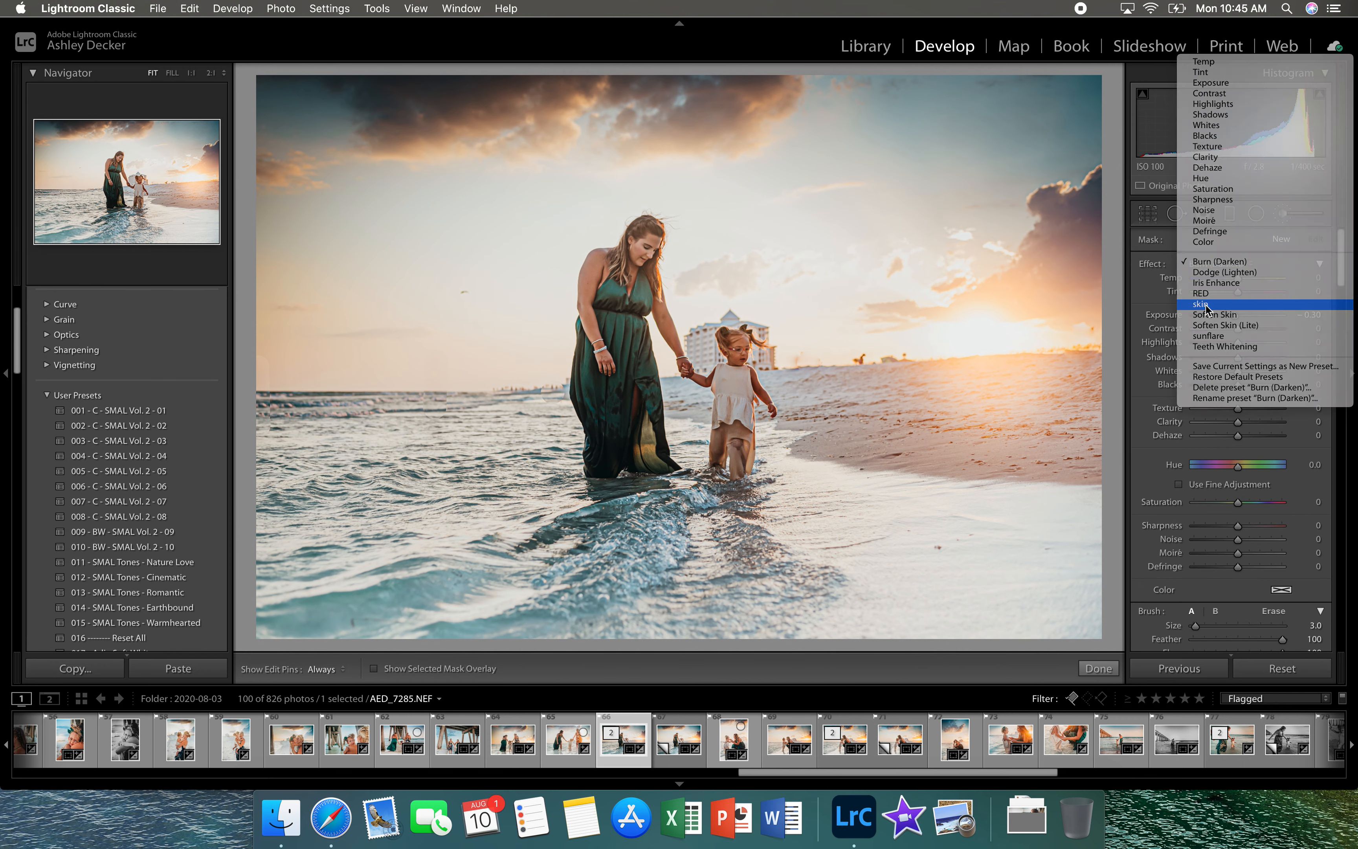
{"action": "left_click", "coordinate": [1242, 422]}
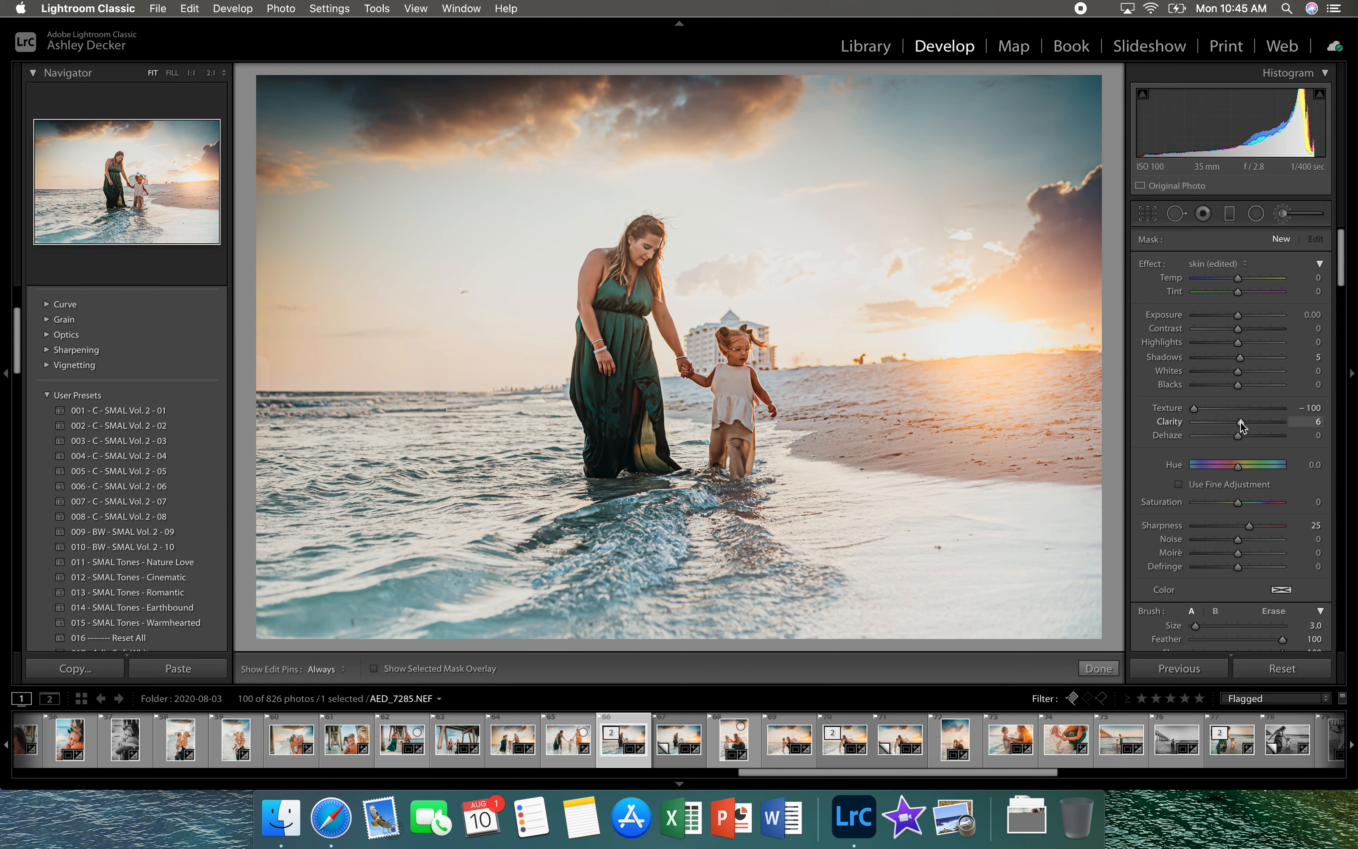
{"action": "left_click", "coordinate": [1236, 423]}
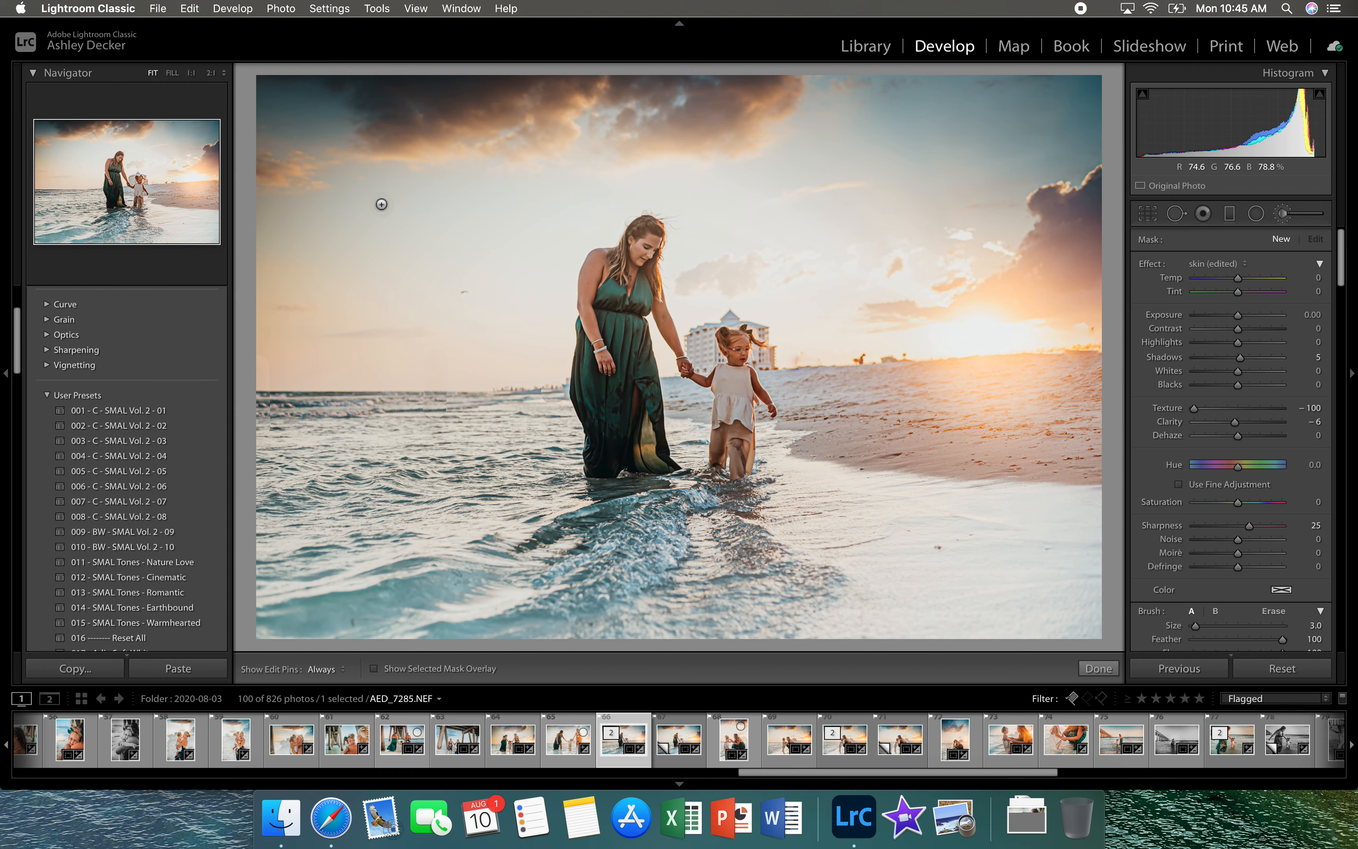
Paint the skin-softening brush over the child's arms and neck, and finish the brush adjustment
{"action": "left_click", "coordinate": [227, 73]}
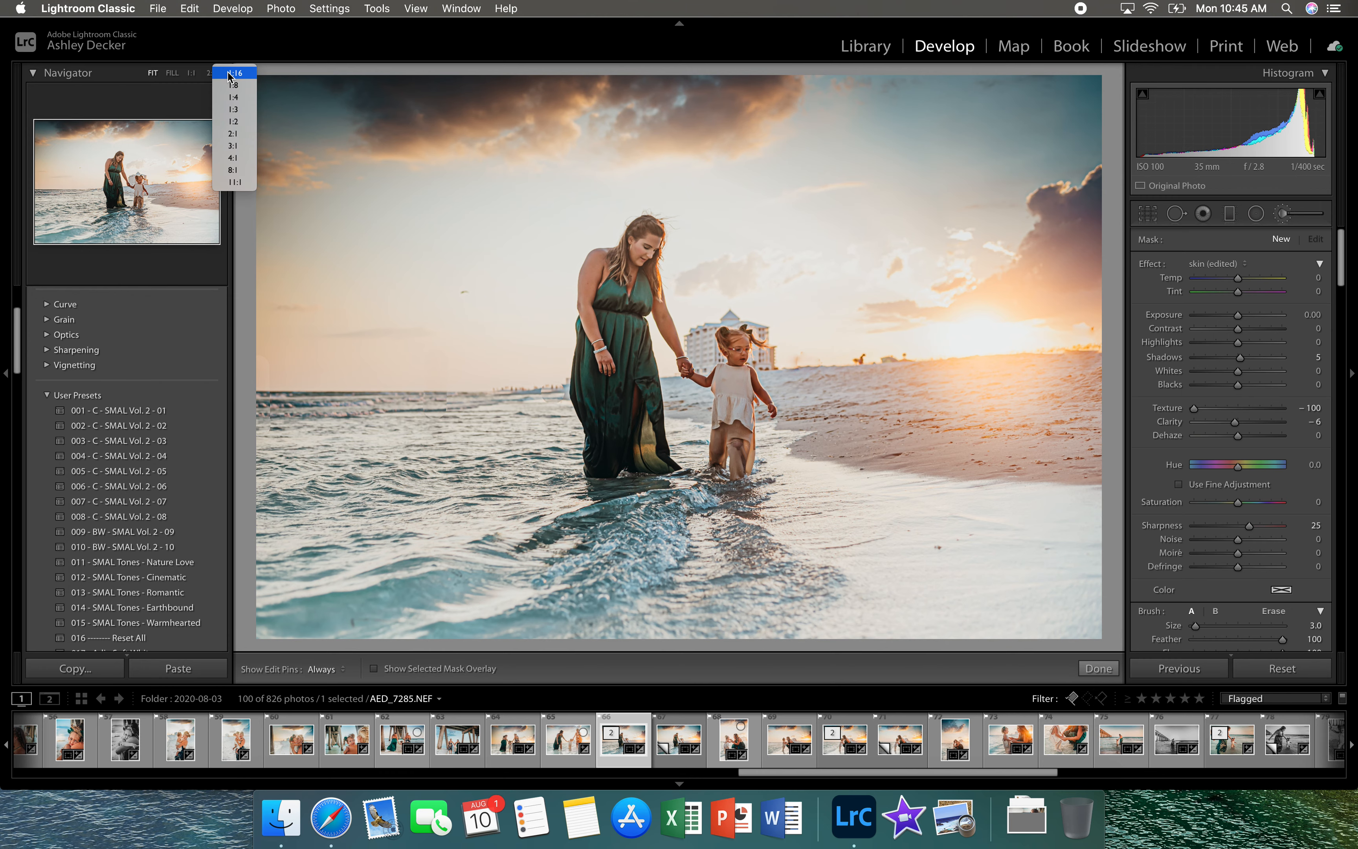
{"action": "left_click", "coordinate": [232, 120]}
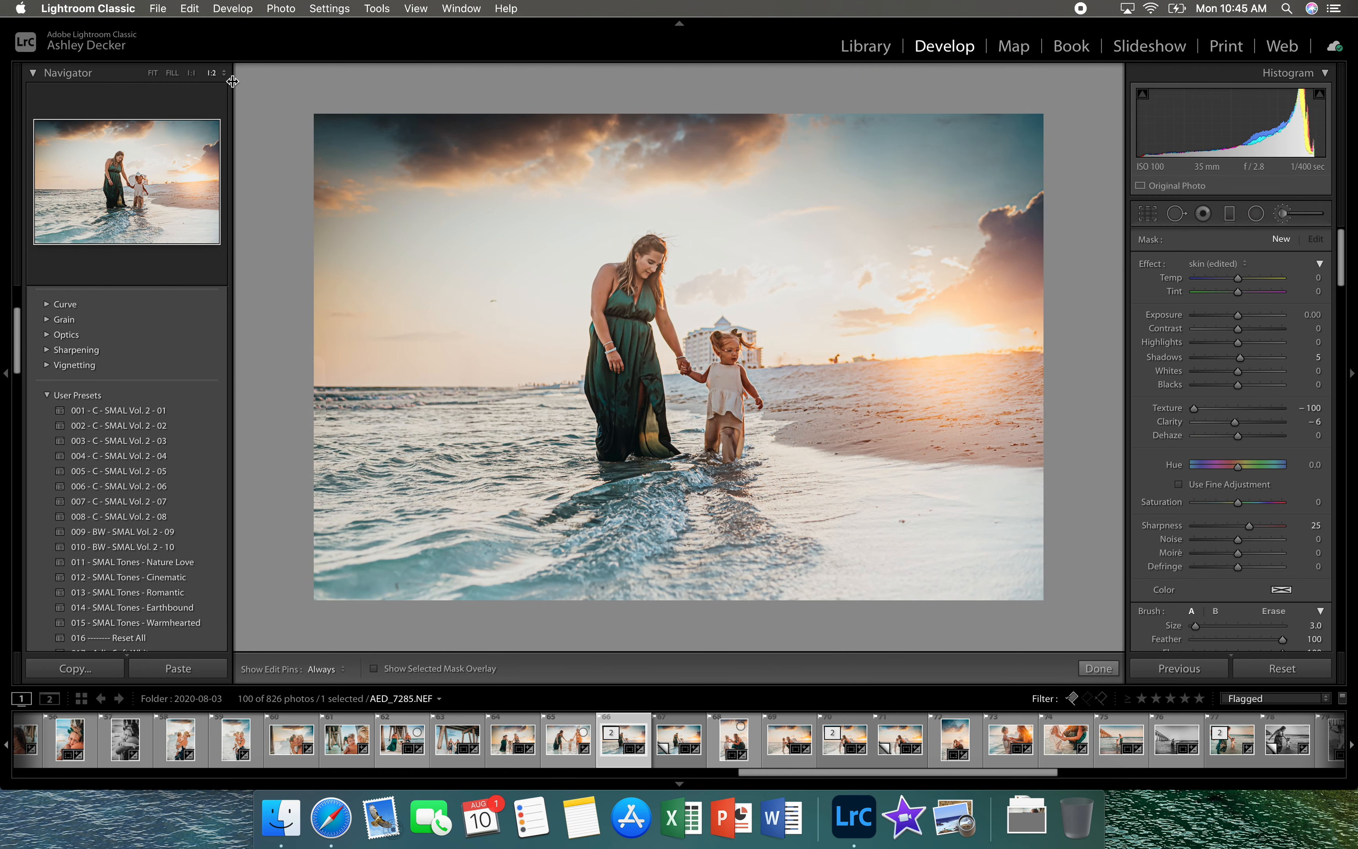
{"action": "left_click", "coordinate": [223, 74]}
{"action": "left_click", "coordinate": [227, 73]}
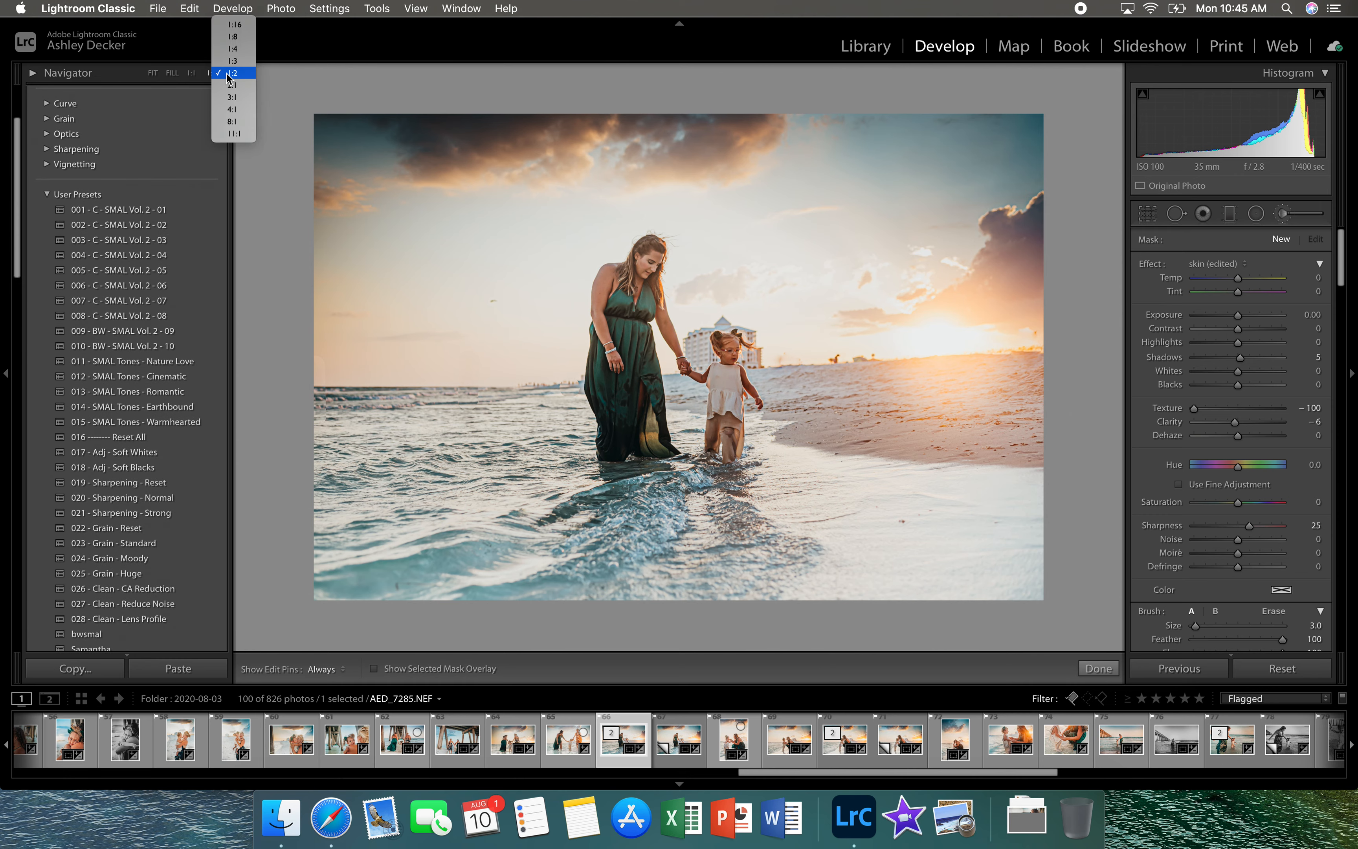
{"action": "left_click", "coordinate": [232, 98]}
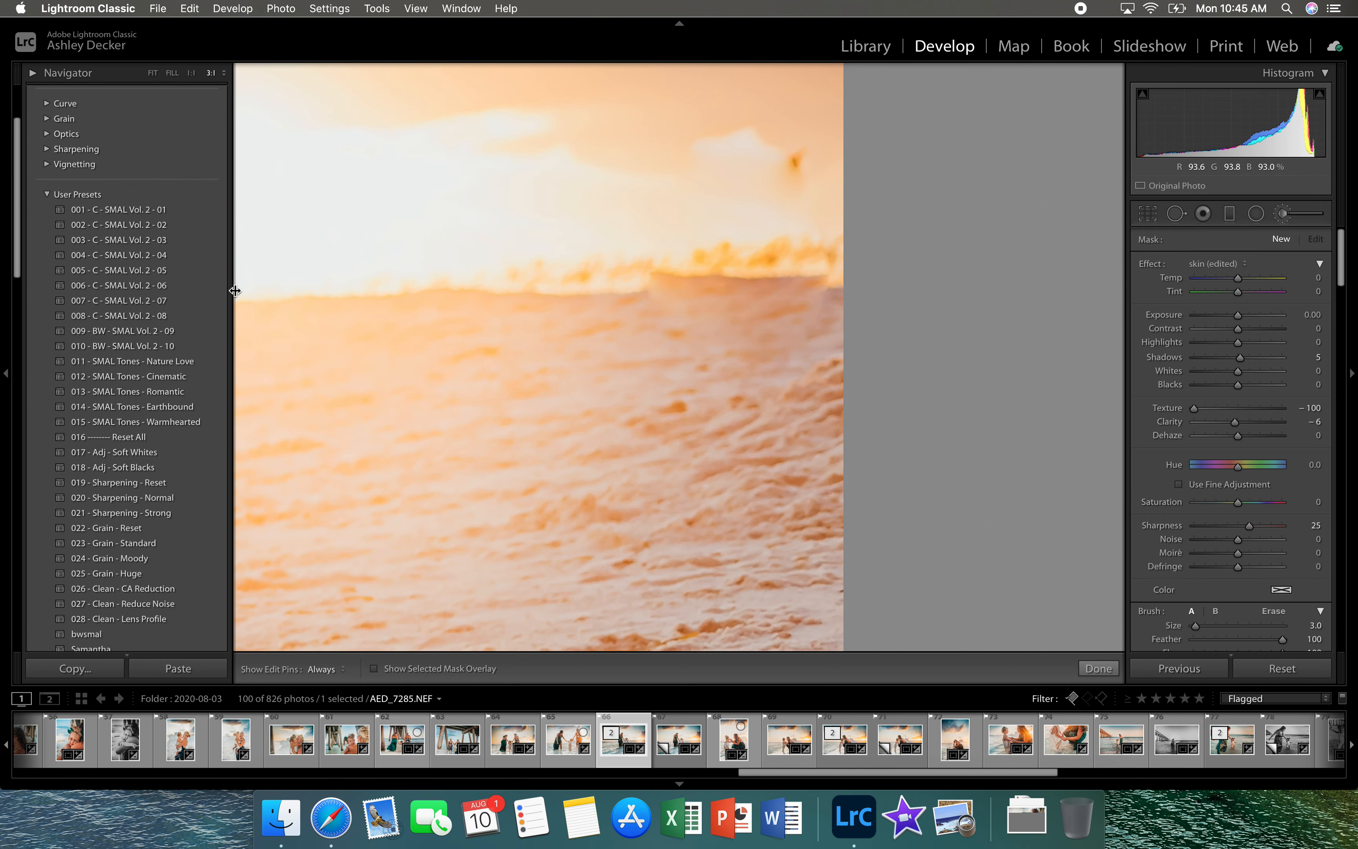
{"action": "left_click", "coordinate": [1099, 675]}
{"action": "mouse_move", "coordinate": [487, 506]}
{"action": "left_mouse_down"}
{"action": "mouse_move", "coordinate": [752, 479]}
{"action": "mouse_move", "coordinate": [987, 476]}
{"action": "left_mouse_up"}
{"action": "left_click_drag", "start_coordinate": [539, 452], "coordinate": [1251, 438]}
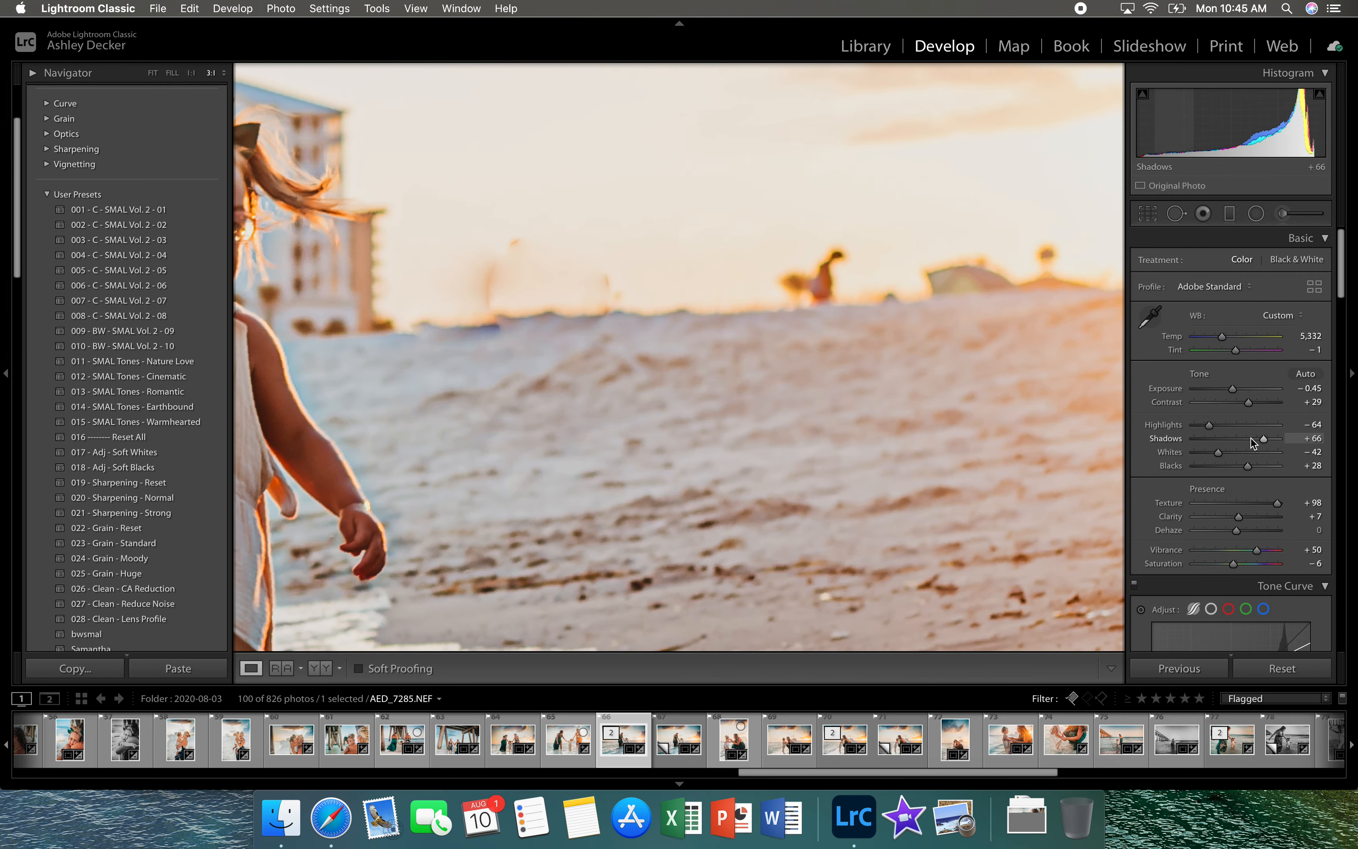
{"action": "left_click_drag", "start_coordinate": [707, 418], "coordinate": [879, 430]}
{"action": "left_click", "coordinate": [1285, 215]}
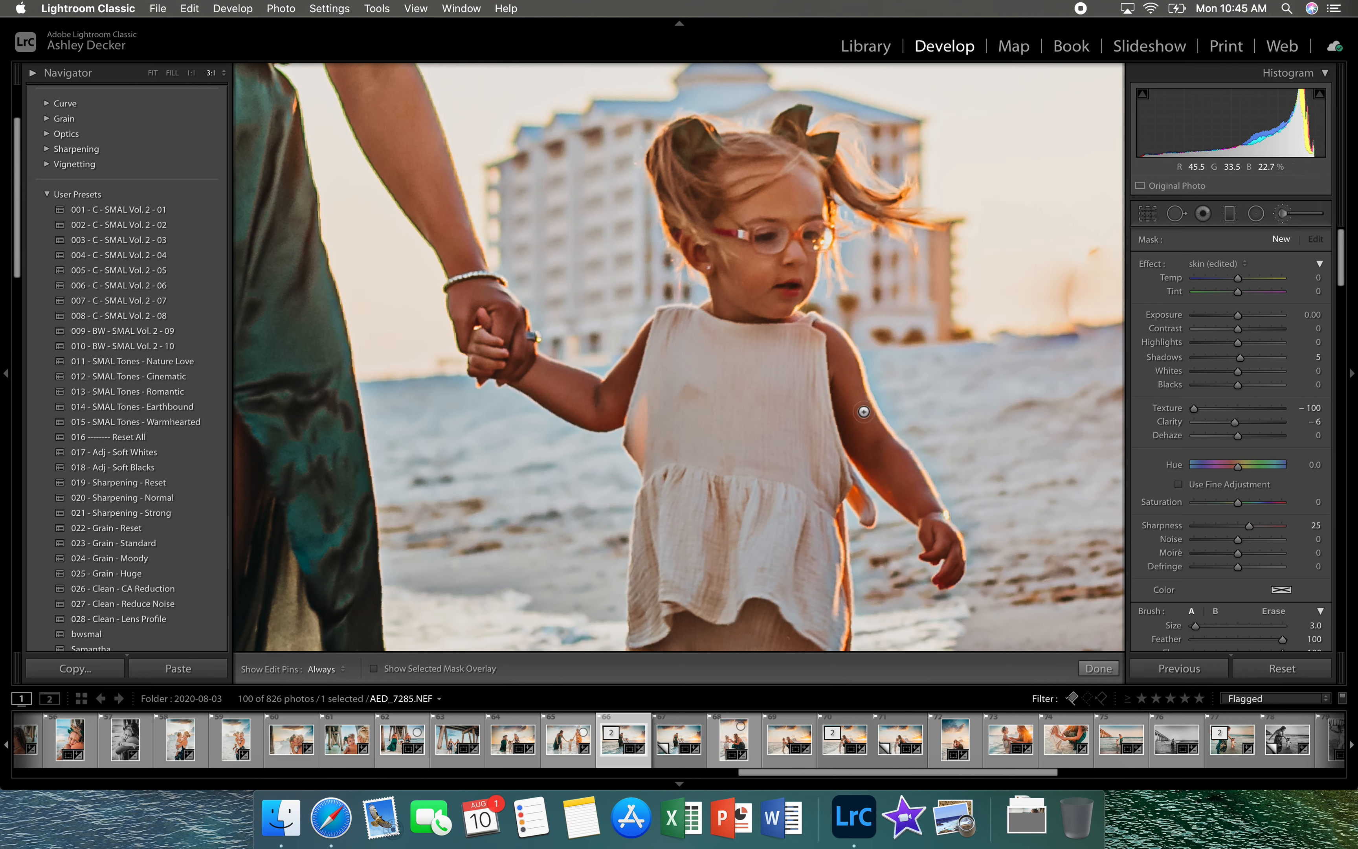
{"action": "mouse_move", "coordinate": [864, 412]}
{"action": "left_mouse_down"}
{"action": "mouse_move", "coordinate": [835, 357]}
{"action": "mouse_move", "coordinate": [857, 441]}
{"action": "mouse_move", "coordinate": [888, 484]}
{"action": "mouse_move", "coordinate": [912, 502]}
{"action": "mouse_move", "coordinate": [864, 439]}
{"action": "mouse_move", "coordinate": [918, 490]}
{"action": "mouse_move", "coordinate": [952, 547]}
{"action": "left_mouse_up"}
{"action": "mouse_move", "coordinate": [750, 312]}
{"action": "left_mouse_down"}
{"action": "mouse_move", "coordinate": [718, 300]}
{"action": "mouse_move", "coordinate": [718, 286]}
{"action": "mouse_move", "coordinate": [749, 306]}
{"action": "mouse_move", "coordinate": [729, 278]}
{"action": "mouse_move", "coordinate": [734, 252]}
{"action": "mouse_move", "coordinate": [764, 267]}
{"action": "mouse_move", "coordinate": [768, 302]}
{"action": "mouse_move", "coordinate": [785, 306]}
{"action": "mouse_move", "coordinate": [754, 306]}
{"action": "left_mouse_up"}
{"action": "mouse_move", "coordinate": [642, 358]}
{"action": "left_mouse_down"}
{"action": "mouse_move", "coordinate": [595, 414]}
{"action": "mouse_move", "coordinate": [529, 386]}
{"action": "mouse_move", "coordinate": [606, 406]}
{"action": "mouse_move", "coordinate": [561, 379]}
{"action": "mouse_move", "coordinate": [627, 382]}
{"action": "mouse_move", "coordinate": [646, 357]}
{"action": "mouse_move", "coordinate": [600, 415]}
{"action": "left_mouse_up"}
{"action": "left_click", "coordinate": [1098, 668]}
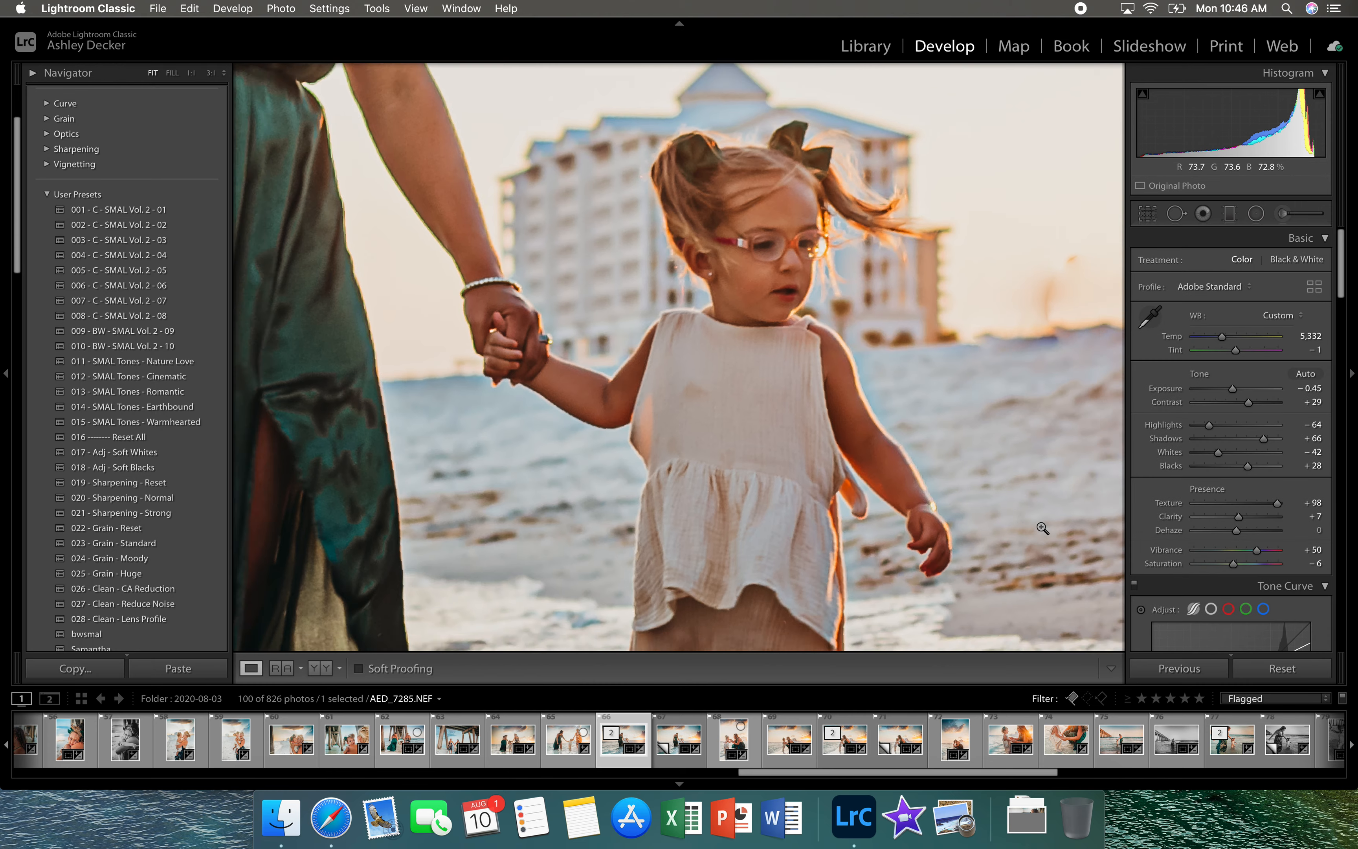
{"action": "left_click", "coordinate": [1043, 528]}
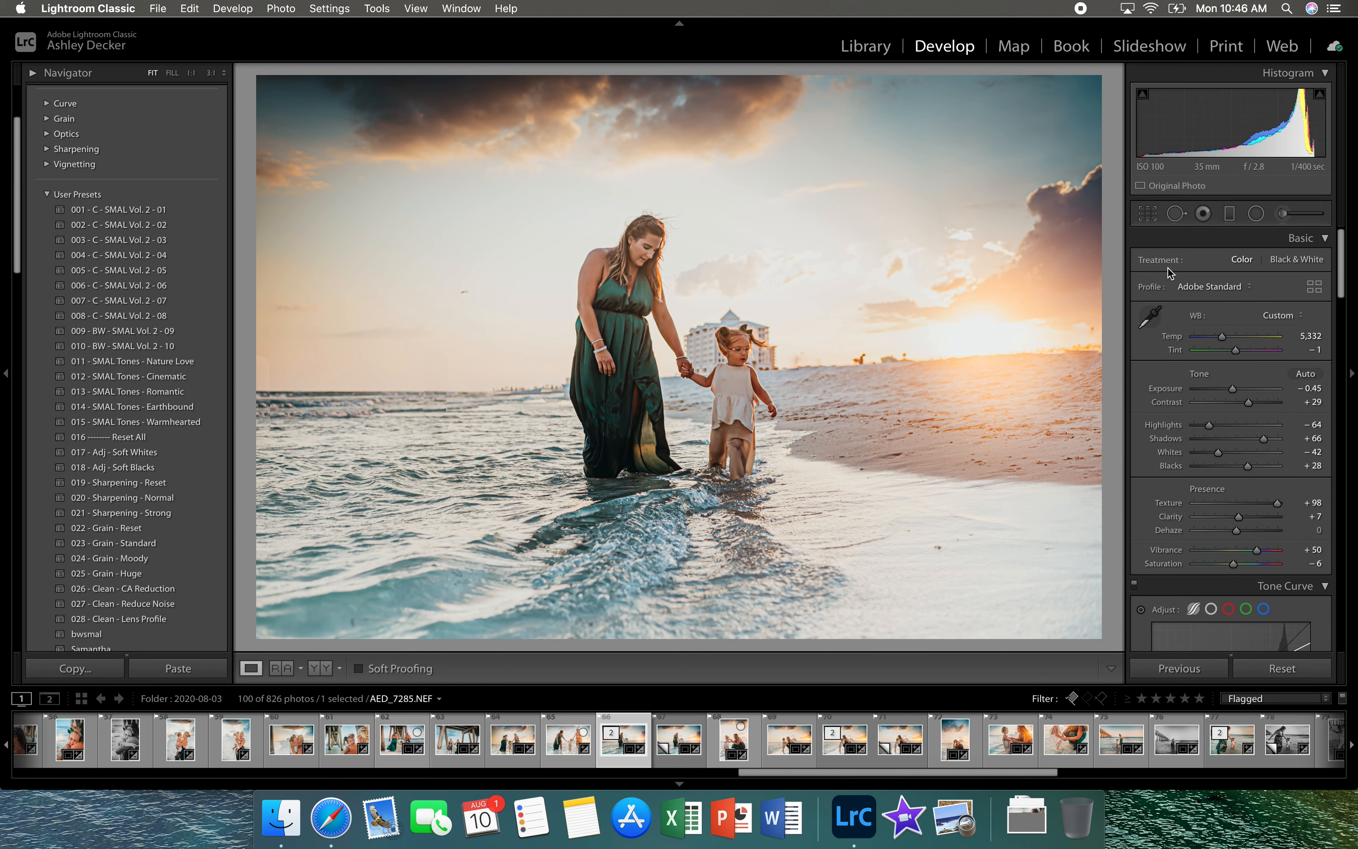
Move the graduated filter in the photo's upper-left sky slightly down towards the centre, and finish the filter
{"action": "left_click", "coordinate": [1230, 214]}
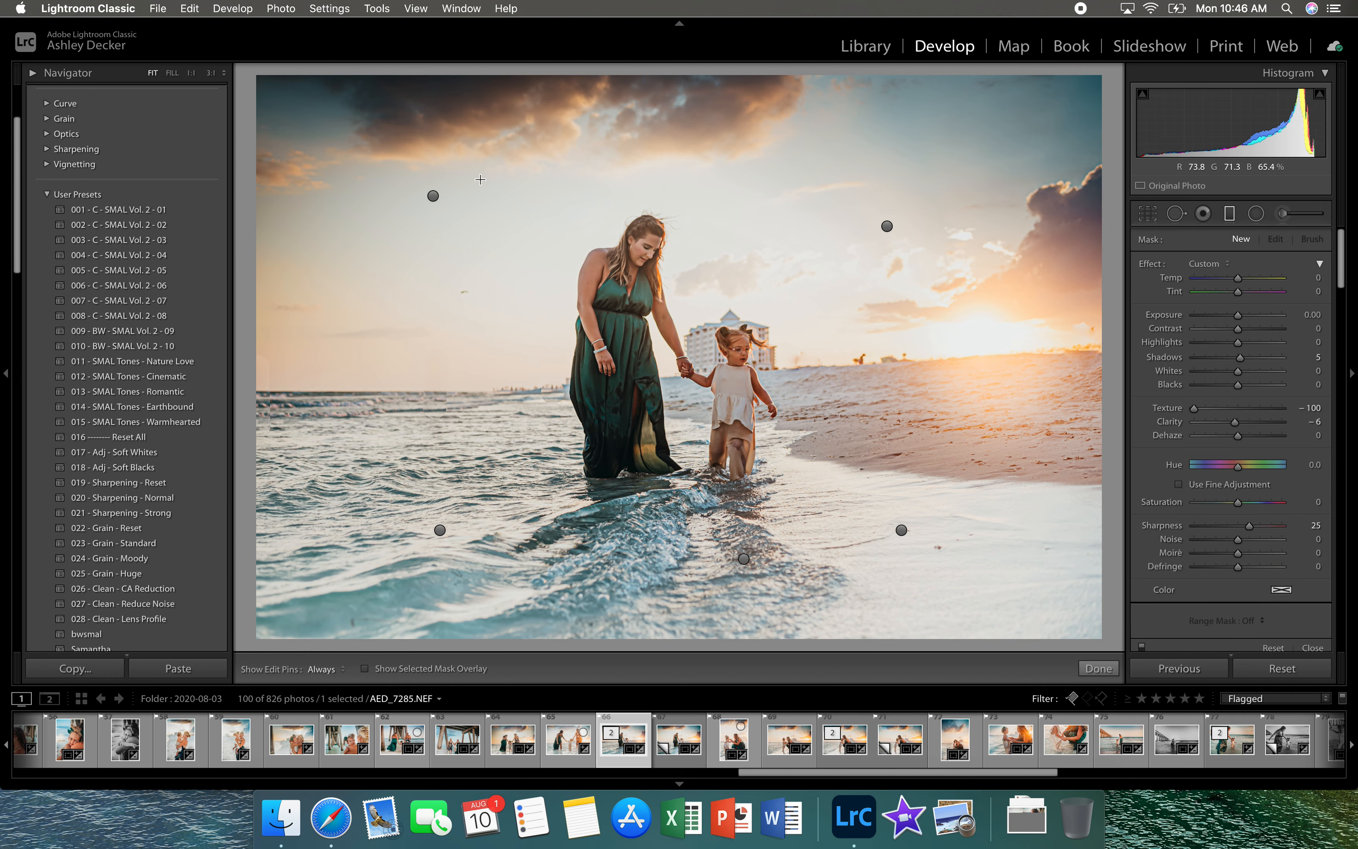
{"action": "left_click", "coordinate": [433, 196]}
{"action": "left_click_drag", "start_coordinate": [433, 197], "coordinate": [458, 223]}
{"action": "left_click", "coordinate": [1100, 671]}
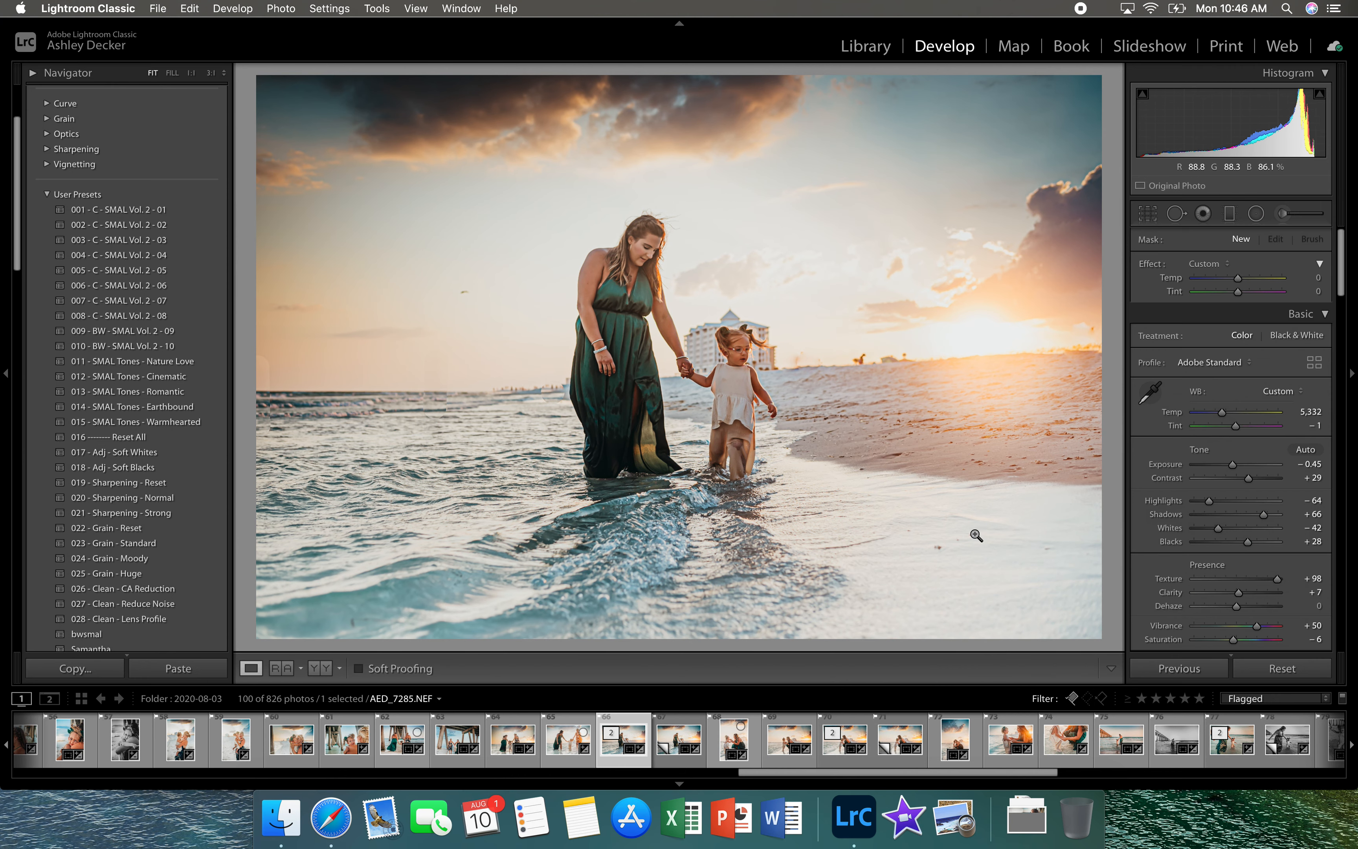